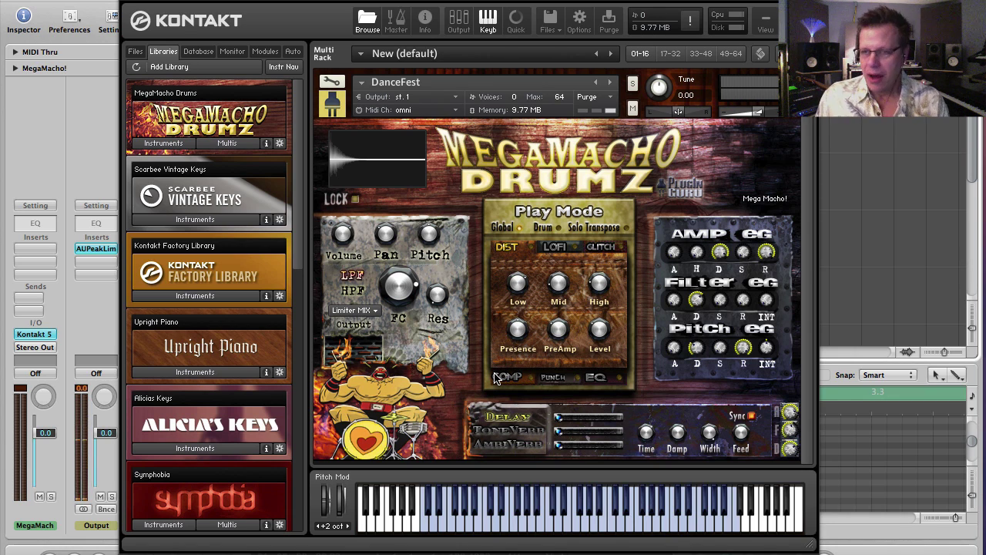
- Switch to Chrome and view the open PlugInGuru site, its Facebook page and the Native Instruments KONTAKT 5 page
key("super+Tab")
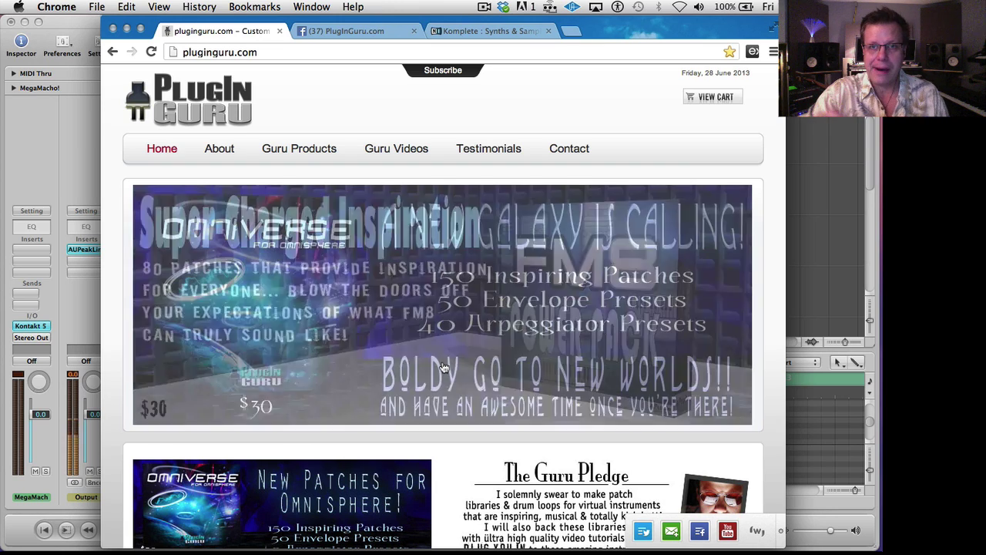
left_click(360, 31)
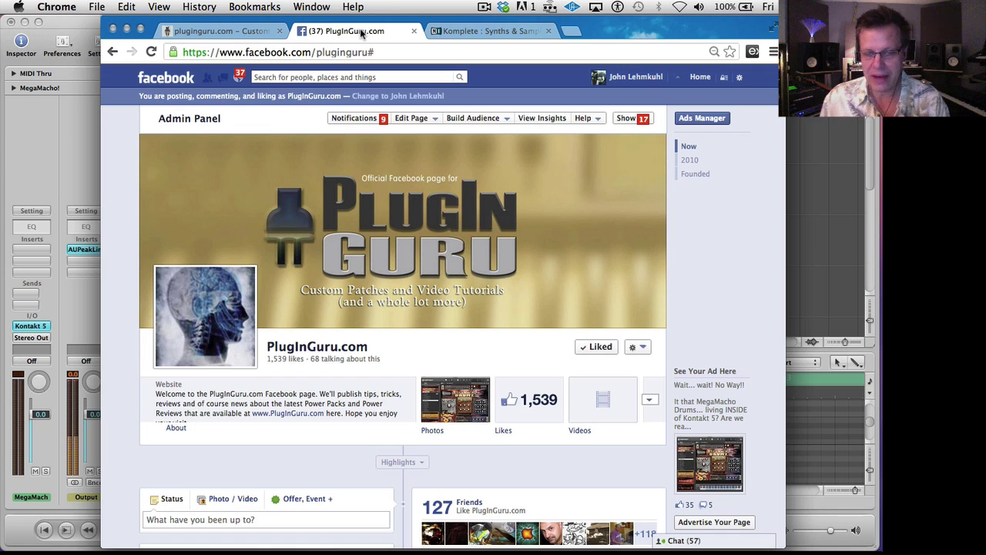
left_click(488, 31)
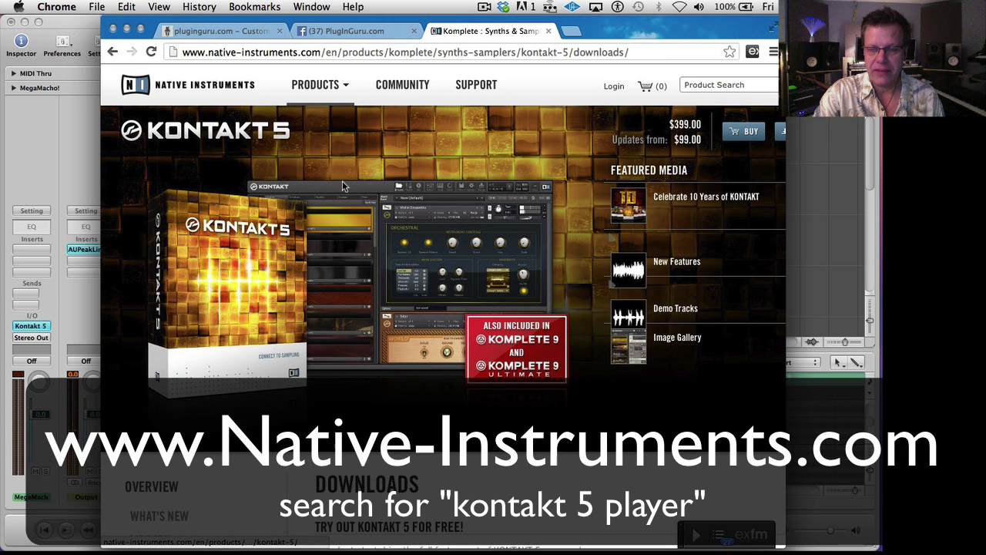
- Examine the KONTAKT 5 downloads section for the free player and demo content, enlarging the demo patch list picture and closing it
left_click(723, 86)
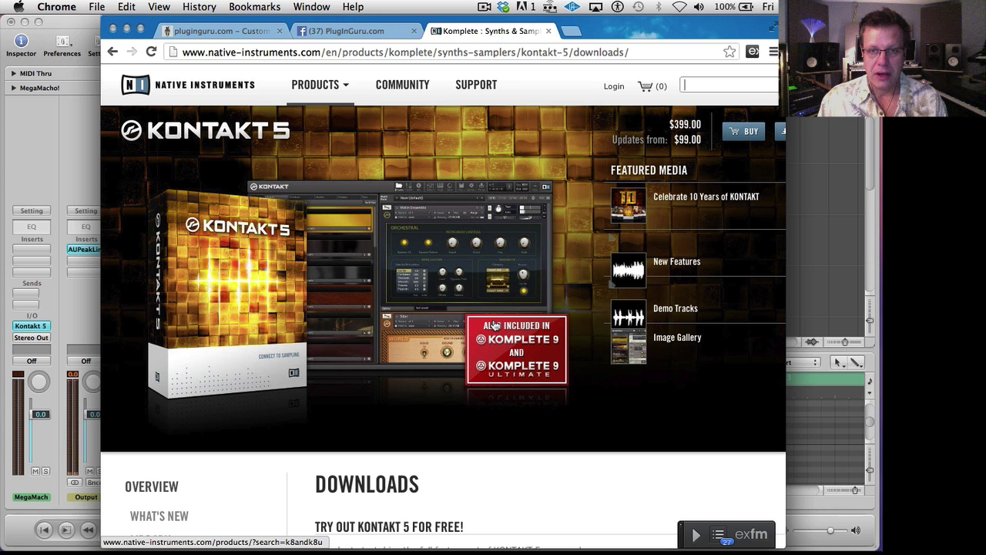
scroll(494, 324, "down", 5)
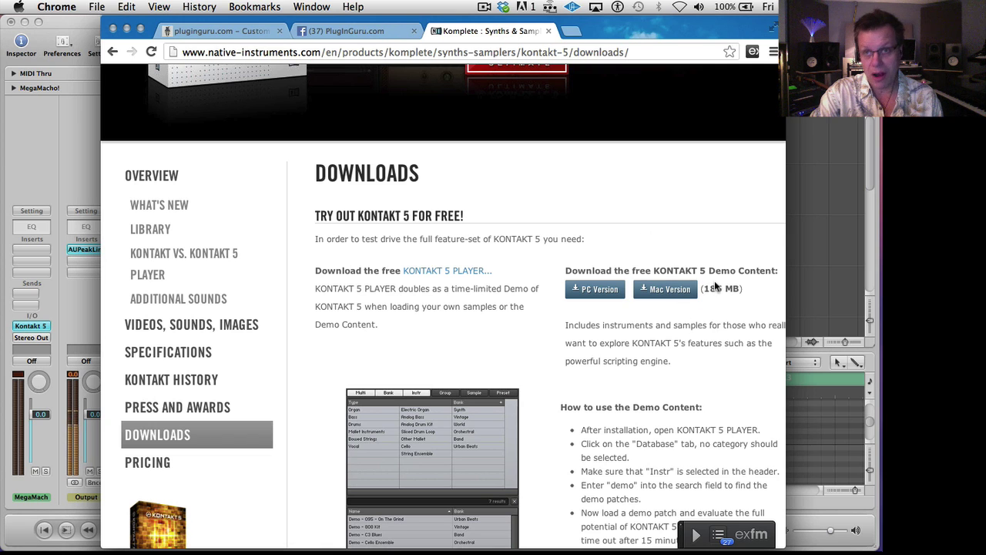
scroll(673, 297, "down", 5)
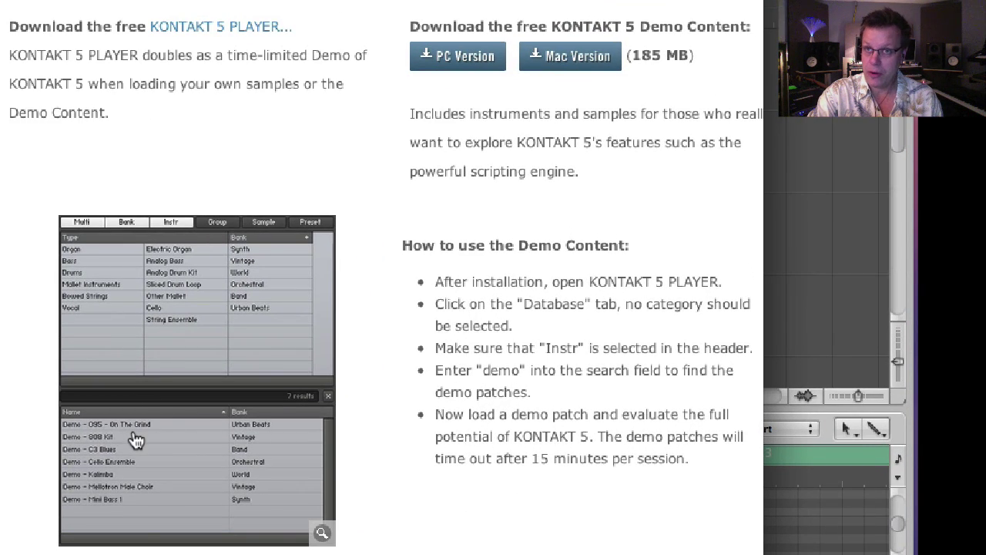
left_click(123, 476)
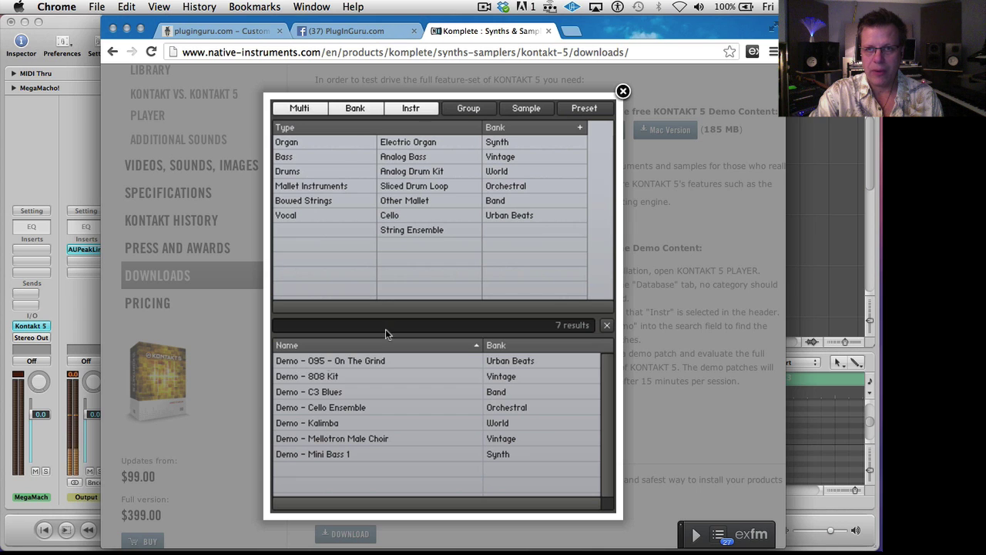
left_click(621, 91)
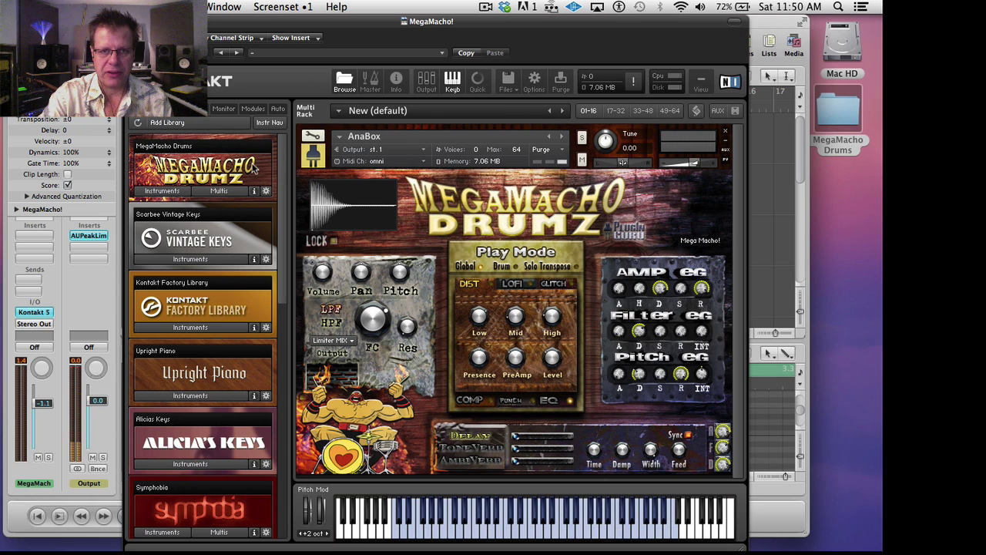
- Add the MegaMacho Drums folder inside the outer MegaMacho Drums folder as a Kontakt library
scroll(282, 200, "down", 2)
scroll(282, 202, "down", 2)
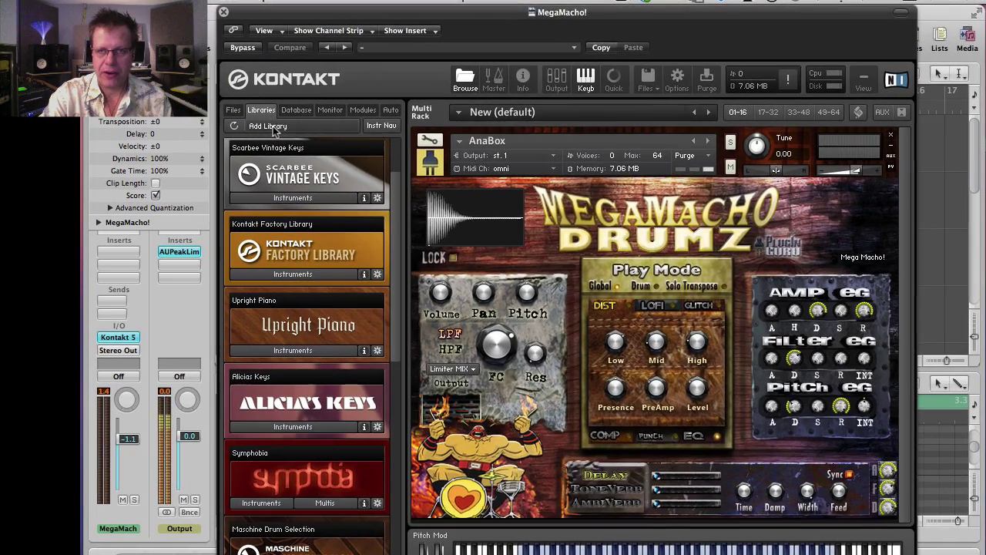
left_click(270, 127)
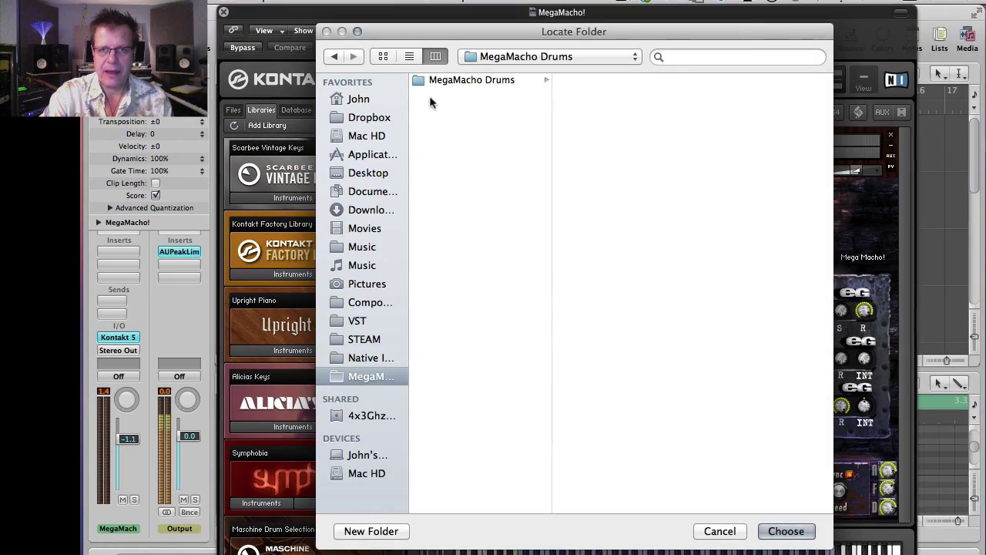
left_click(460, 81)
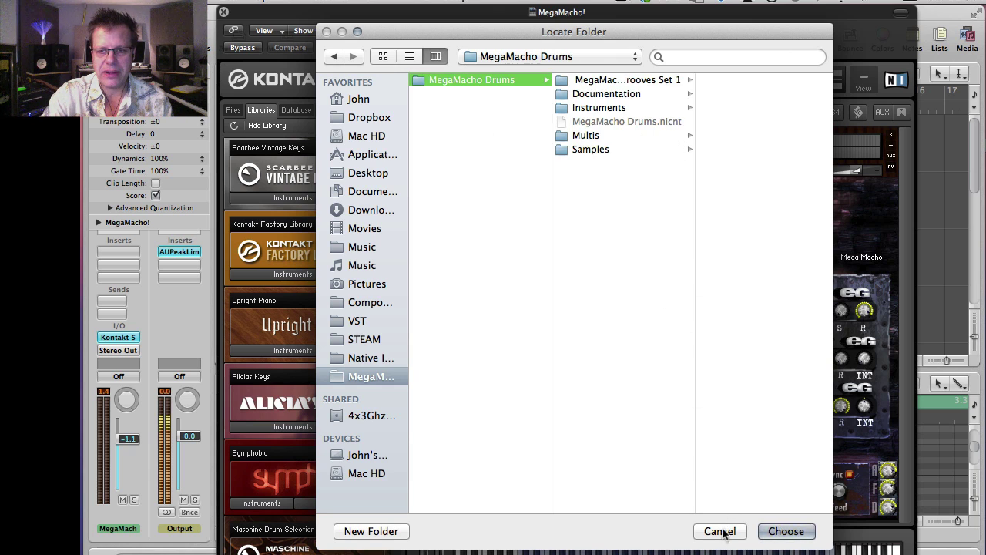
left_click(782, 531)
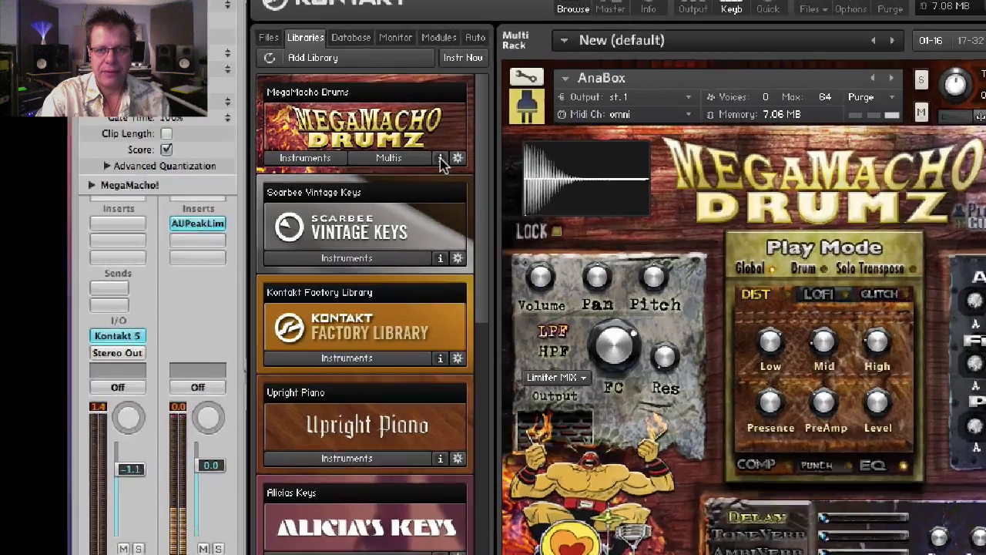
- Examine the MegaMacho Drums library's documentation list and the MegaMacho MIDI Grooves Set 1 folder in its containing folder
left_click(417, 148)
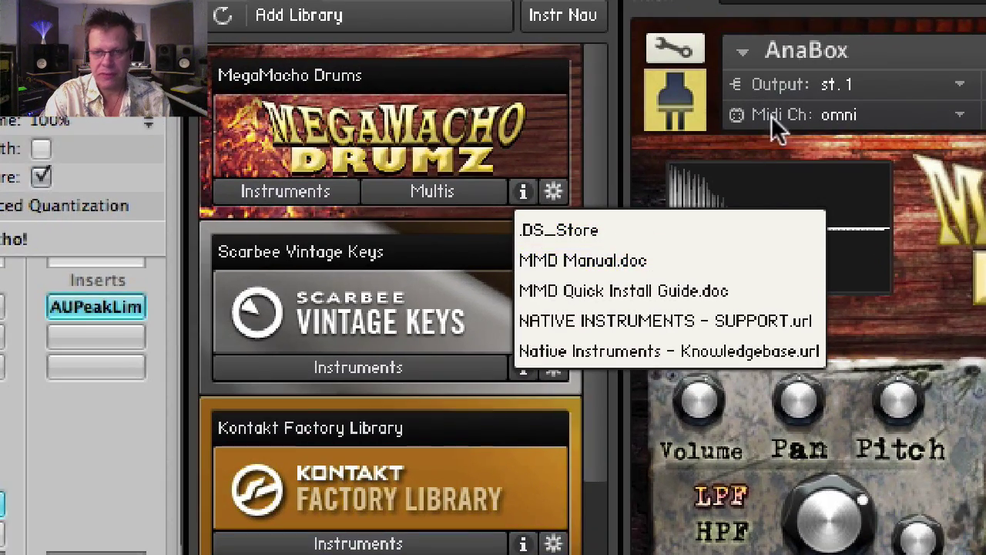
left_click(592, 75)
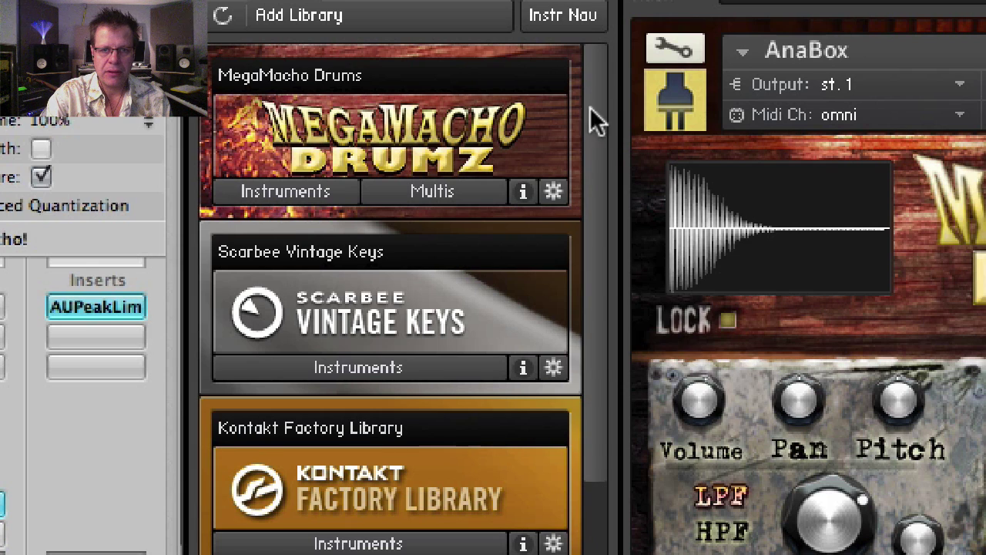
left_click(552, 190)
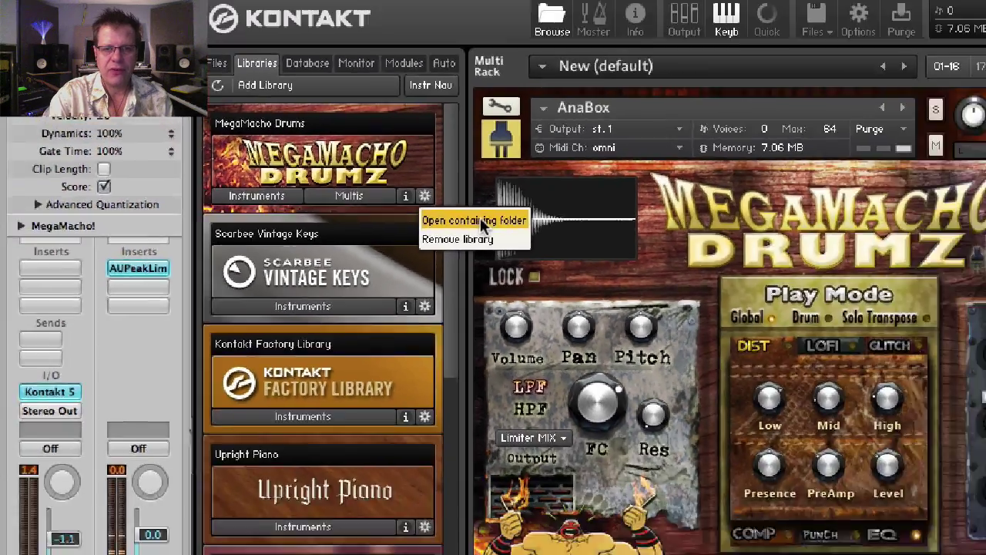
left_click(645, 231)
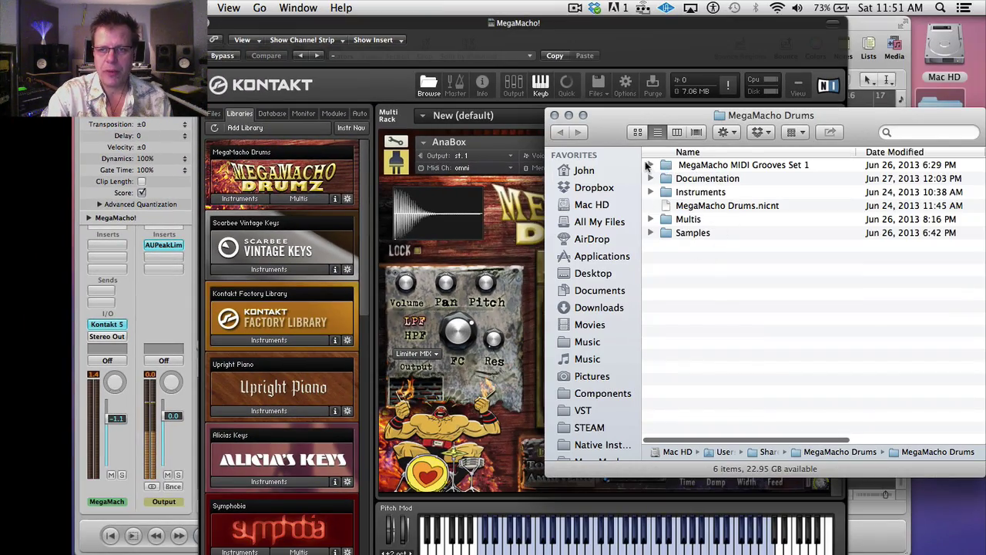
left_click(649, 165)
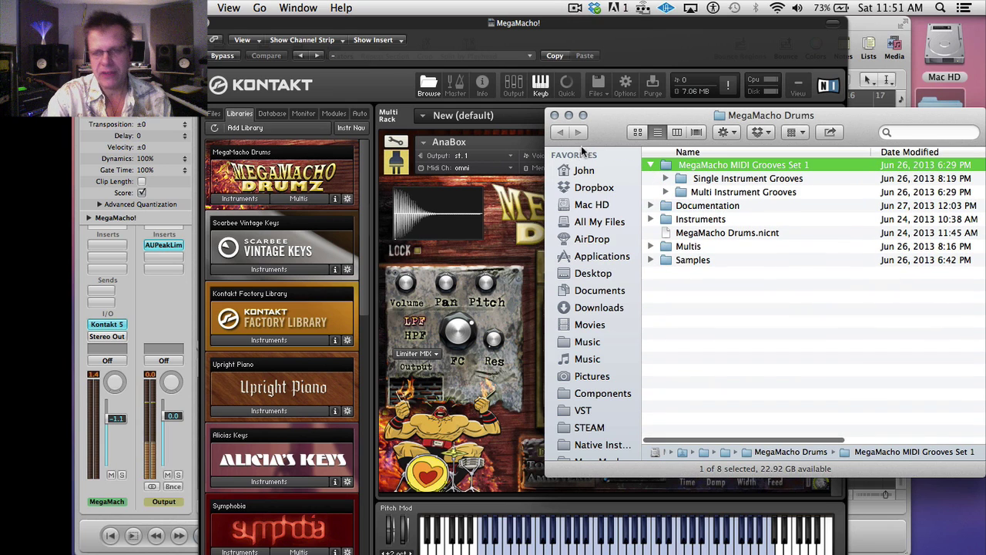
left_click(554, 115)
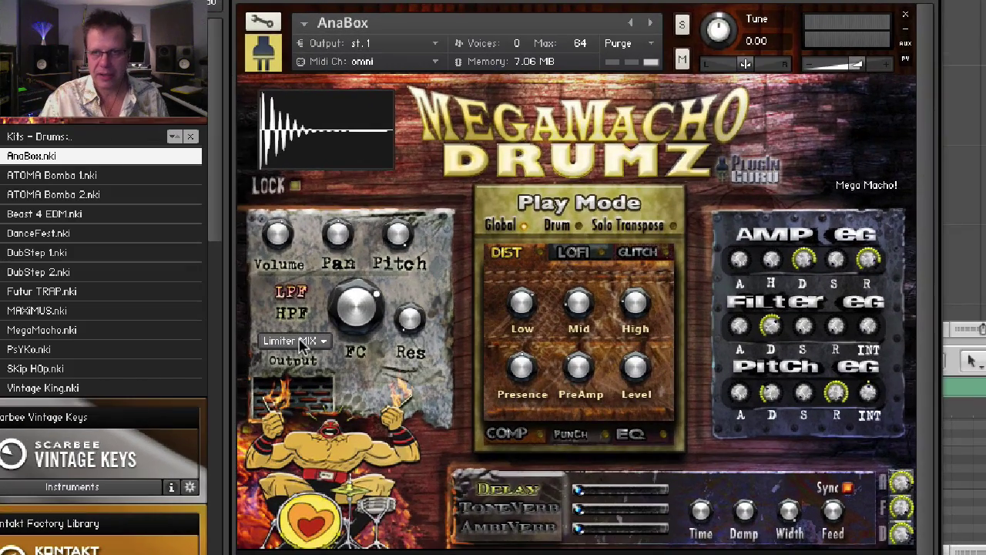
- Route the AnaBox kit's output to st. 1 instead of the limiter mix
left_click(303, 343)
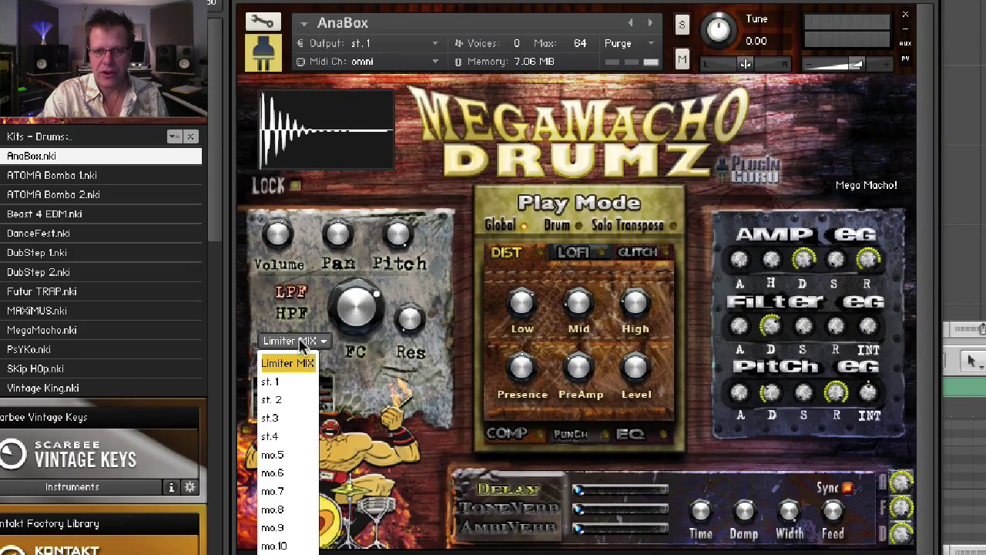
left_click(277, 384)
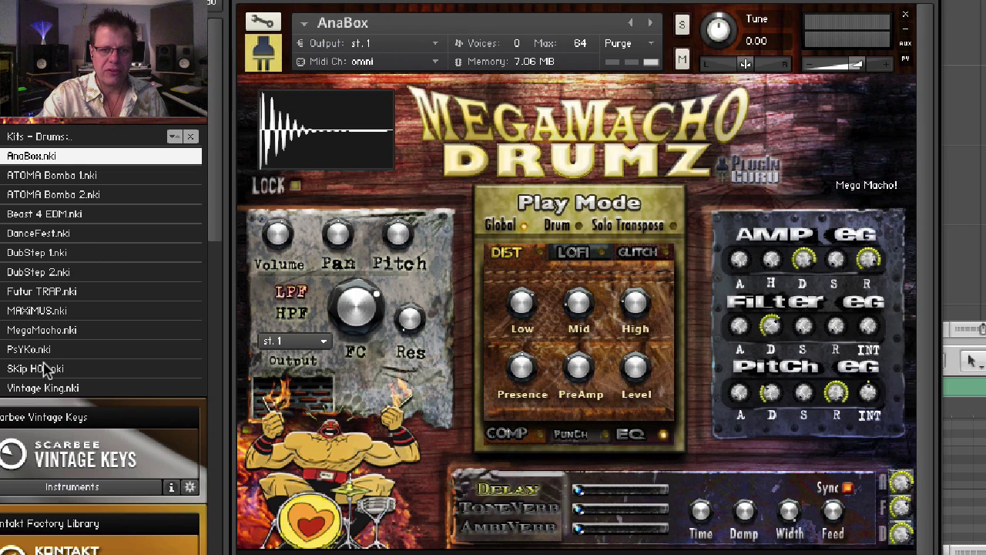
- Load the MAXiMUS.nki drum kit and route its output to st. 1
scroll(49, 389, "down", 3)
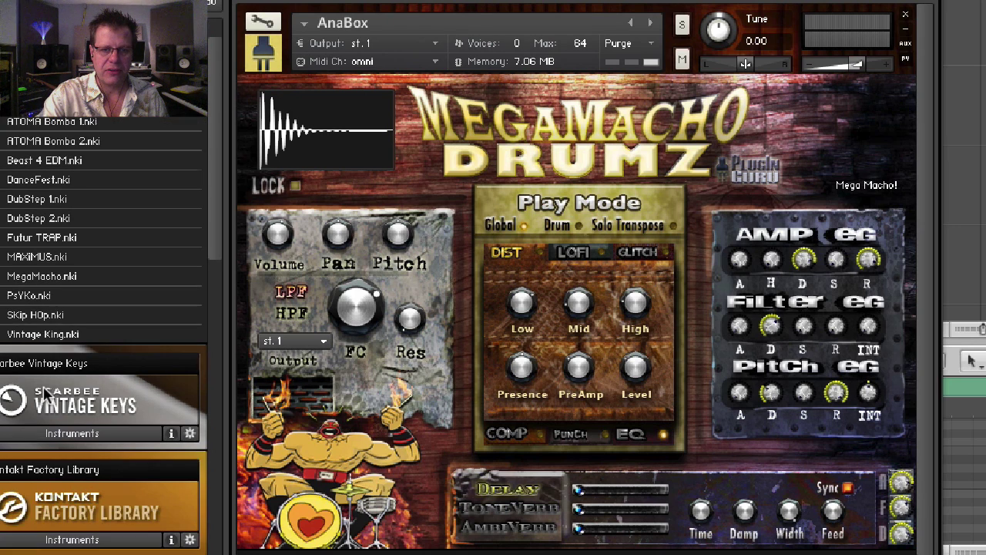
double_click(34, 259)
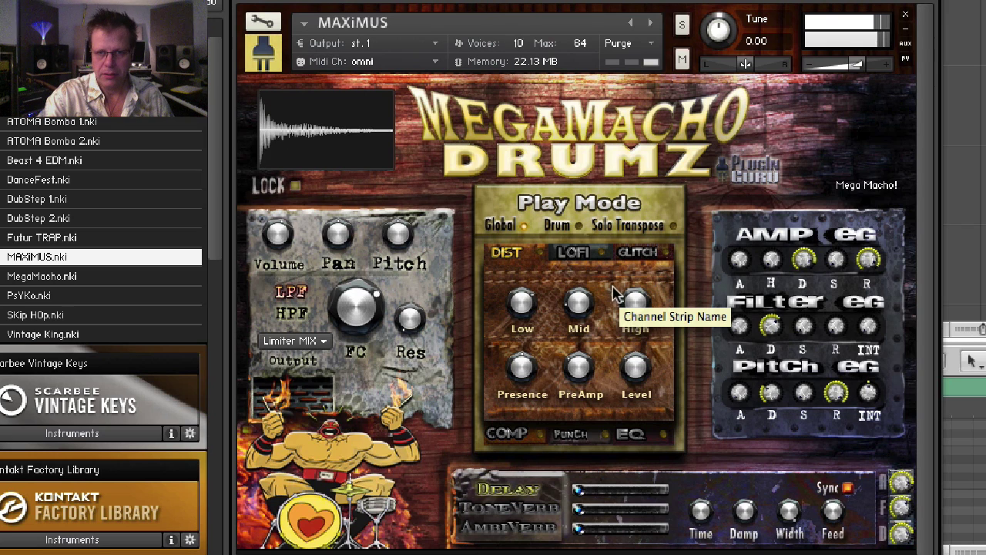
left_click(299, 341)
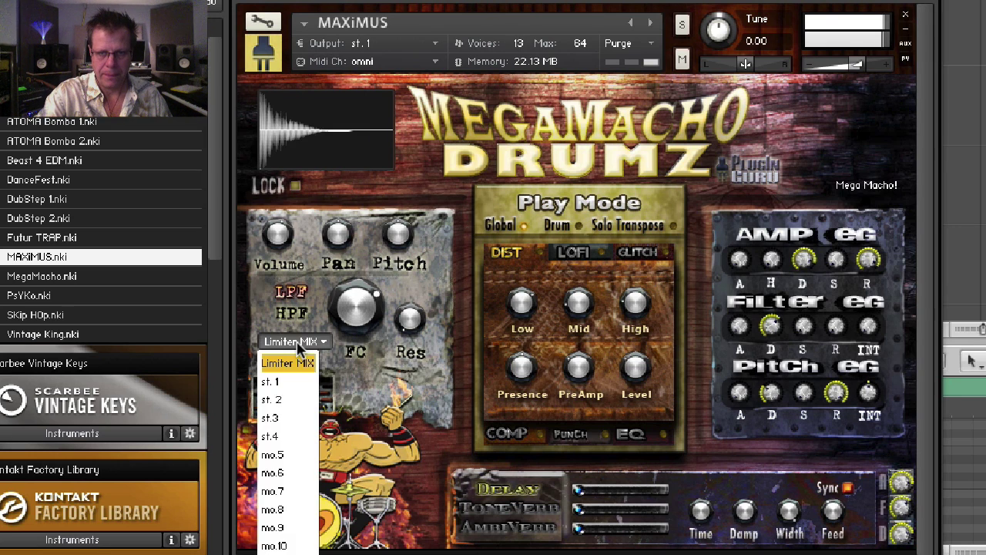
left_click(303, 384)
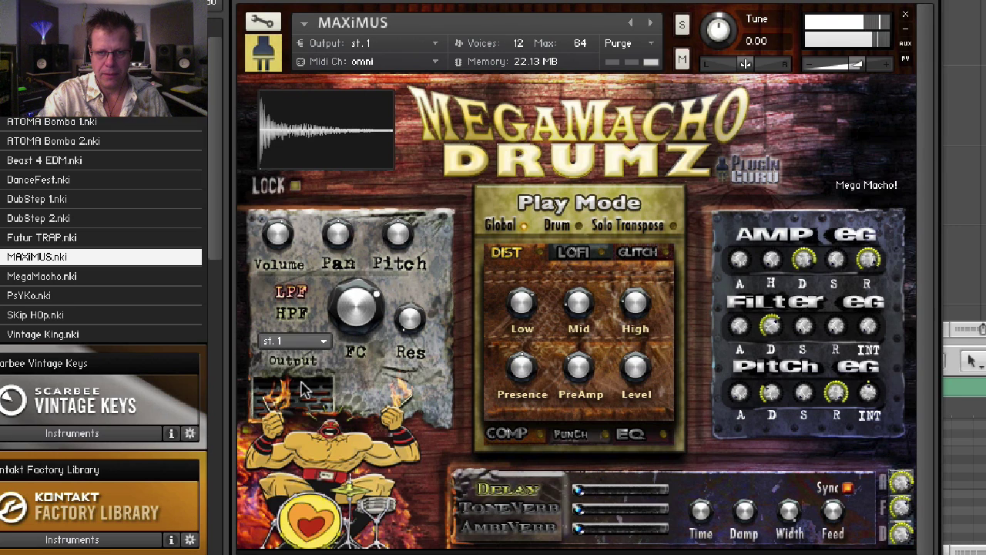
- Compare the MAXiMUS kit's sound by switching its output to Limiter MIX and back to st. 1
left_click(320, 344)
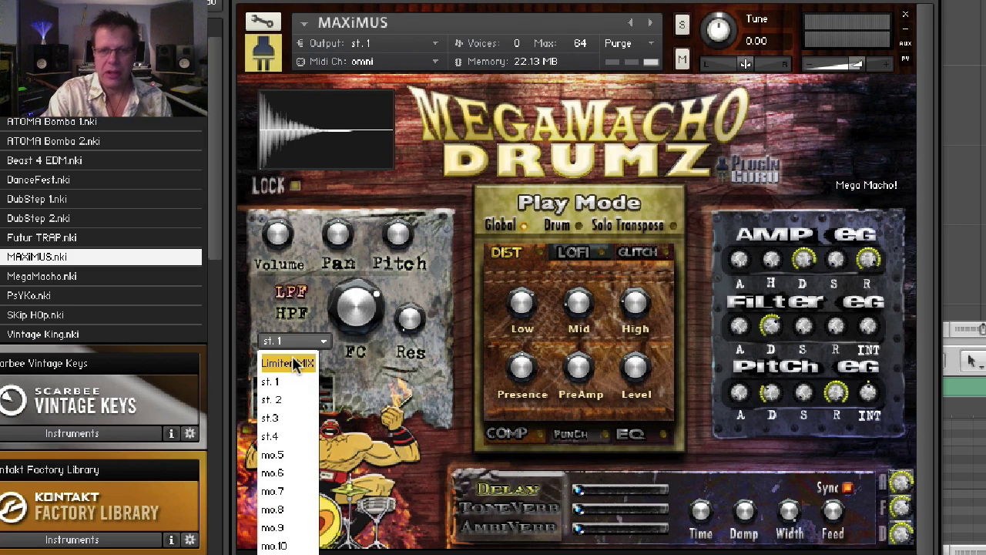
left_click(296, 364)
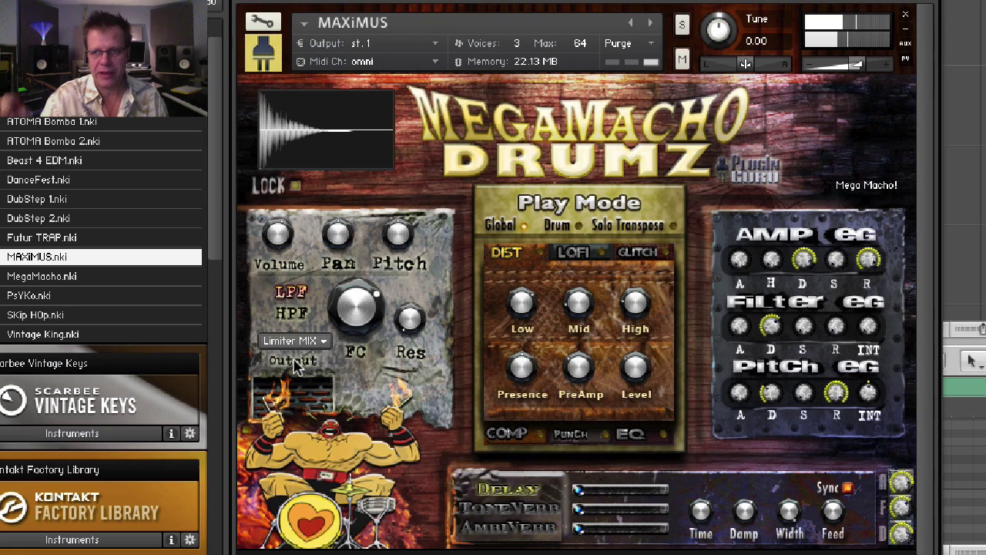
left_click(282, 341)
left_click(277, 381)
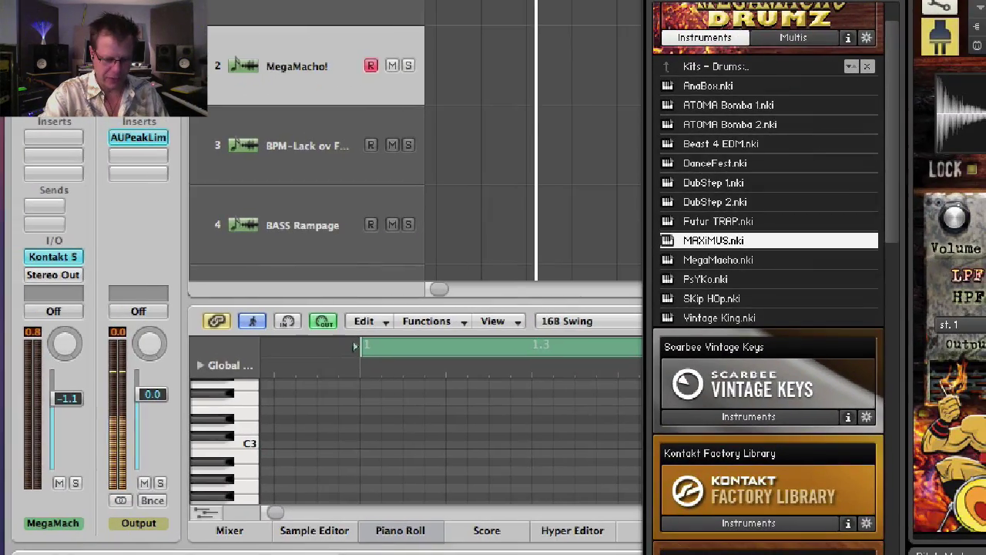
- Examine the stereo and mono outputs offered for the MAXiMUS kit without changing the routing
left_click(66, 403)
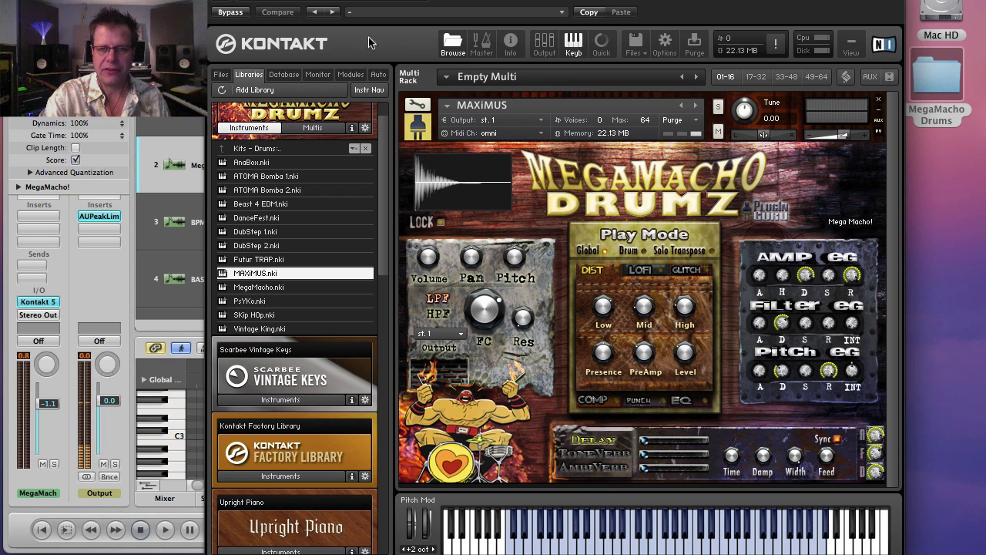
left_click(460, 333)
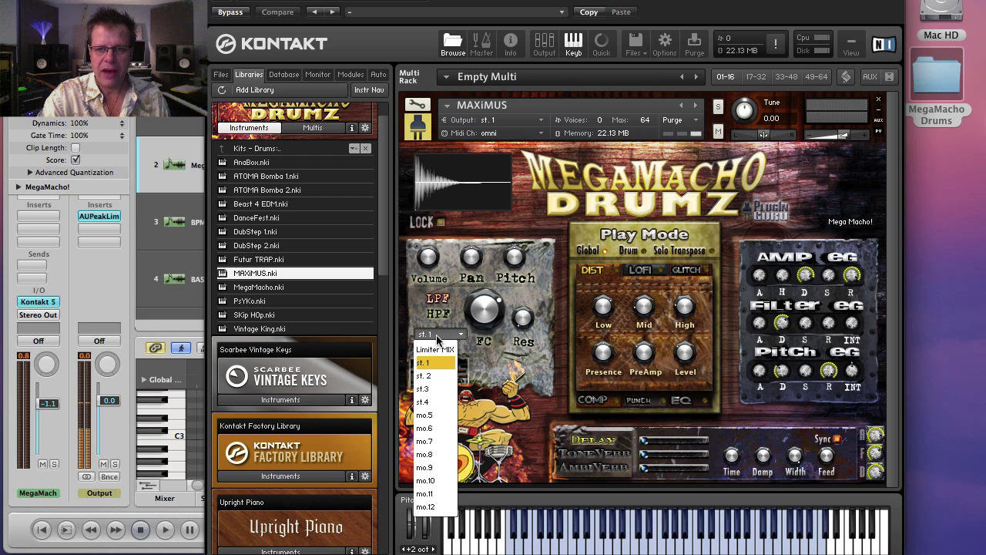
left_click(457, 295)
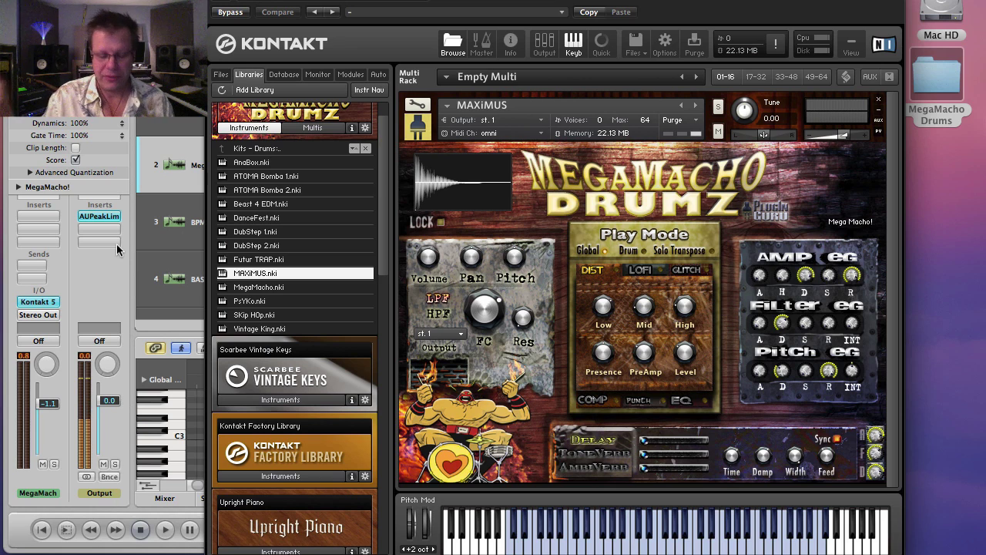
- Replace the stereo Kontakt 5 on the MegaMacho! channel with the Multi Output (8xStereo, 8xMono) version
left_click(31, 303)
mouse_move(68, 285)
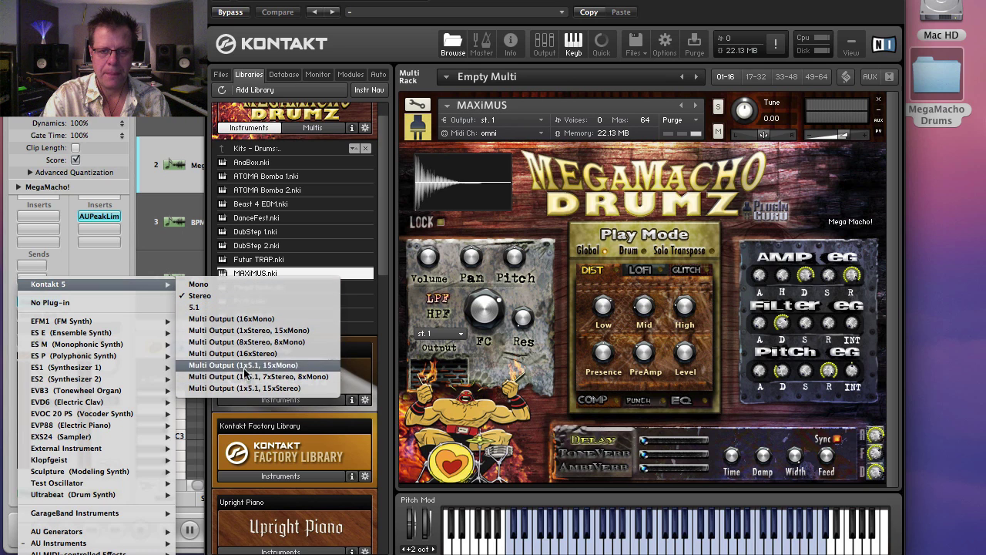
left_click(259, 342)
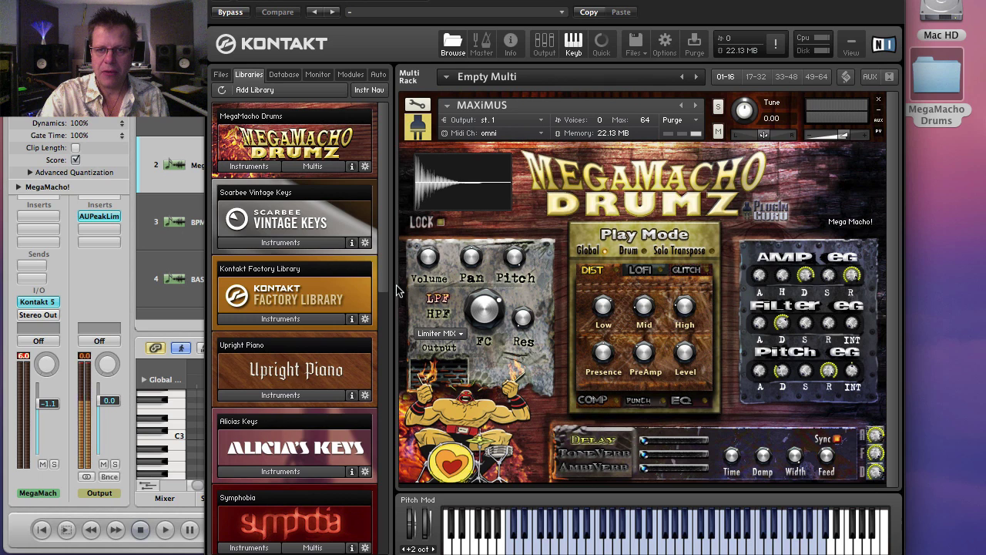
- Show Kontakt's output mixer and create 4 new stereo output channels
left_click(544, 46)
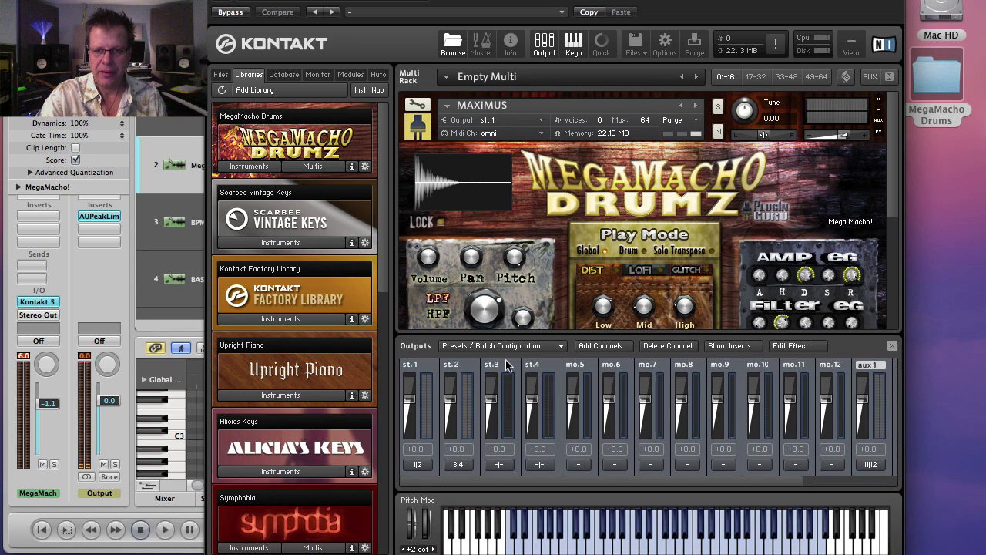
left_click(605, 346)
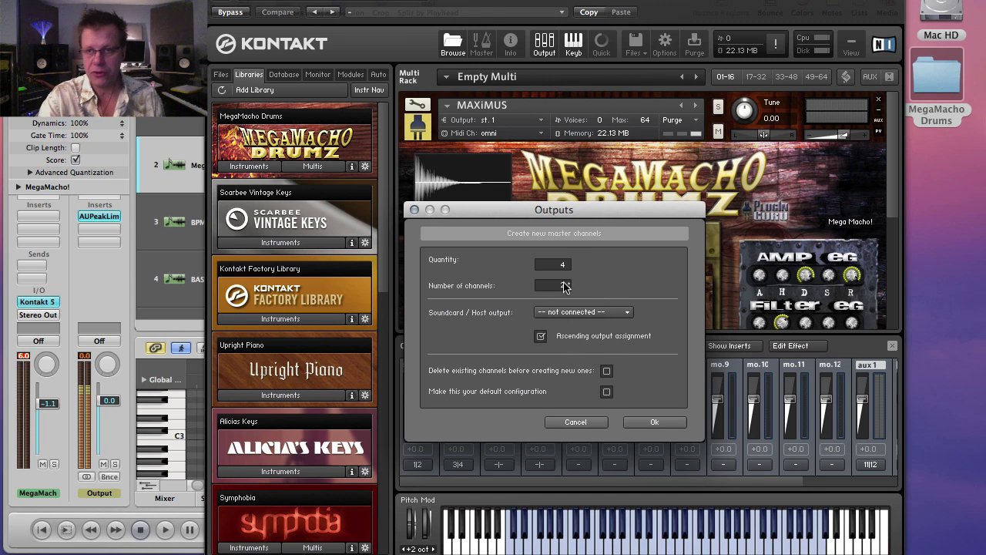
left_click(655, 422)
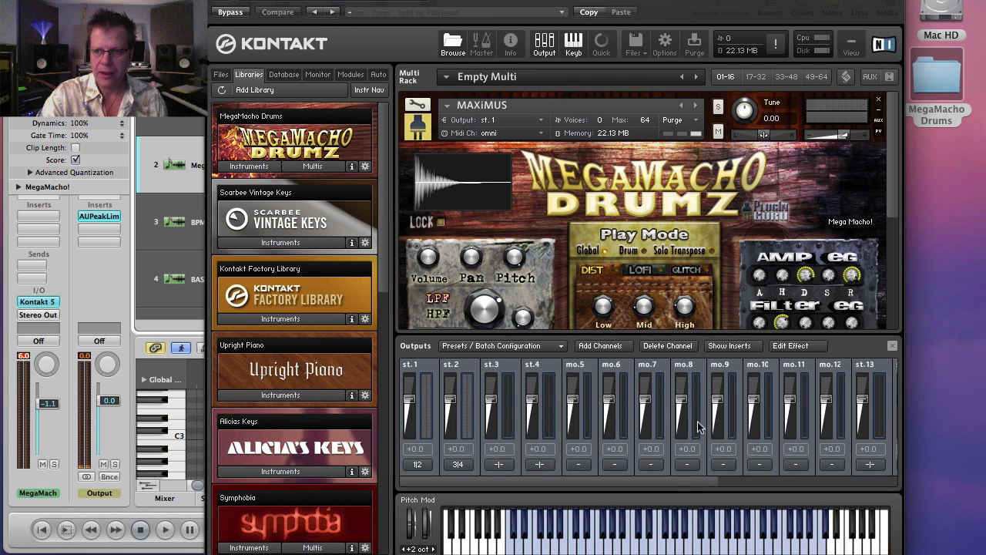
scroll(794, 428, "right", 5)
scroll(794, 428, "left", 5)
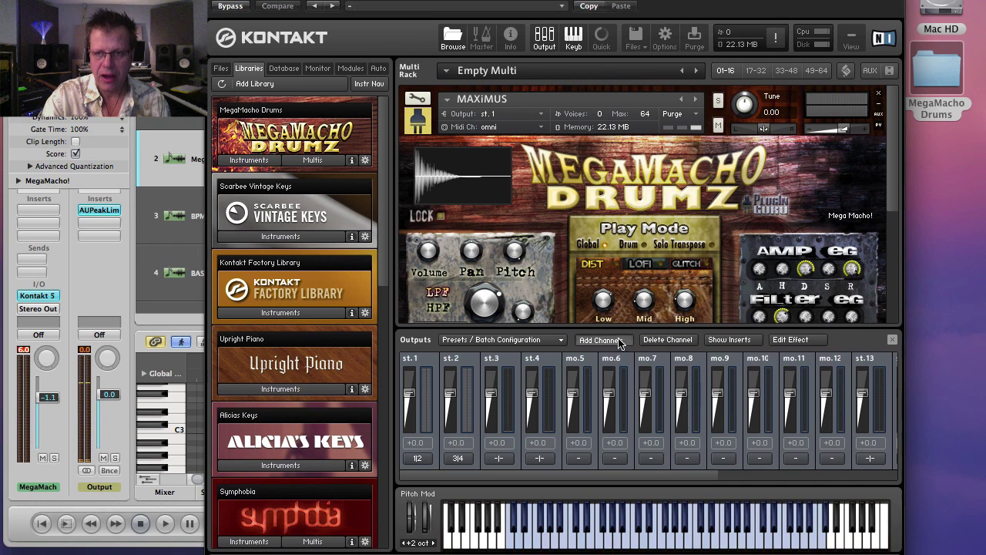
left_click(620, 341)
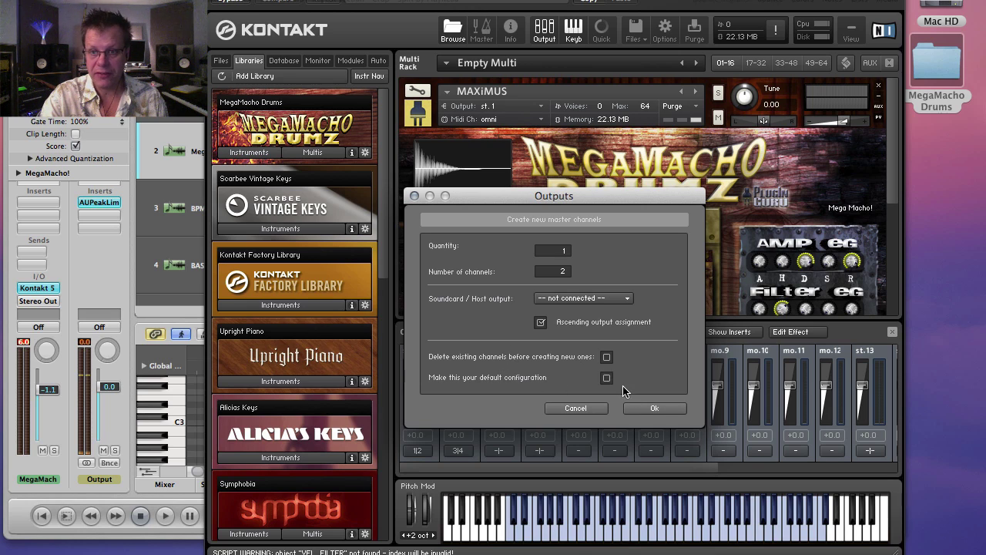
left_click(582, 409)
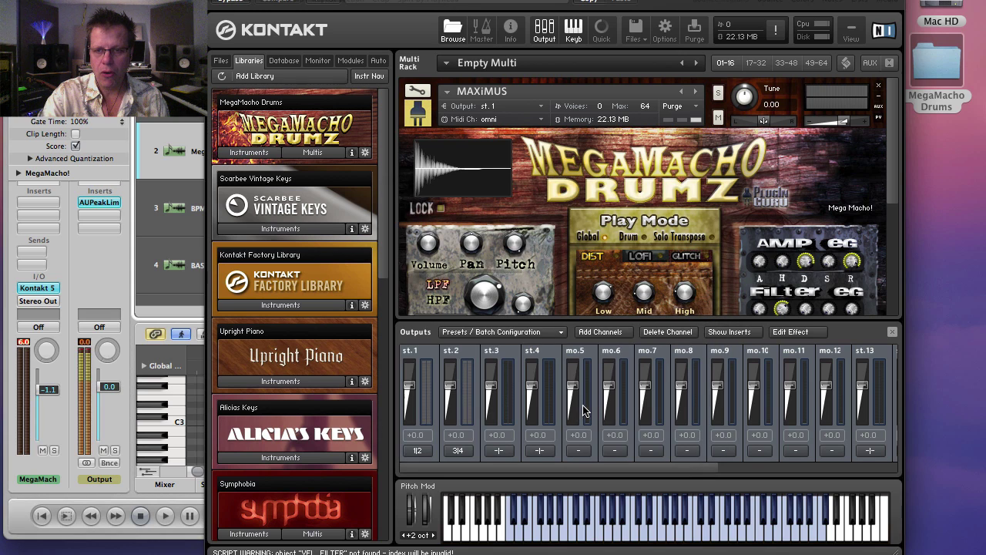
- Save Kontakt's current output section state as the default for the AU Plugin format
left_click(544, 332)
mouse_move(544, 363)
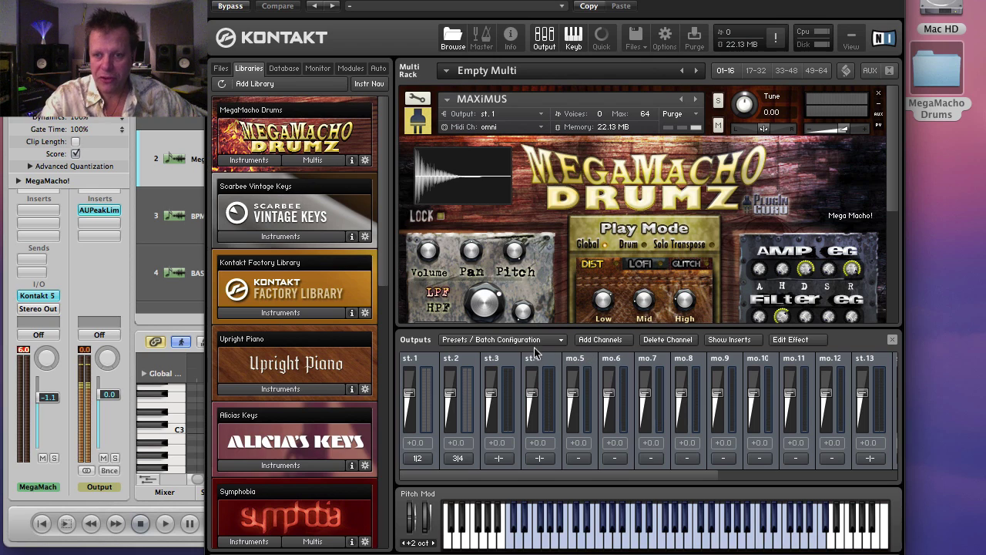
left_click(500, 340)
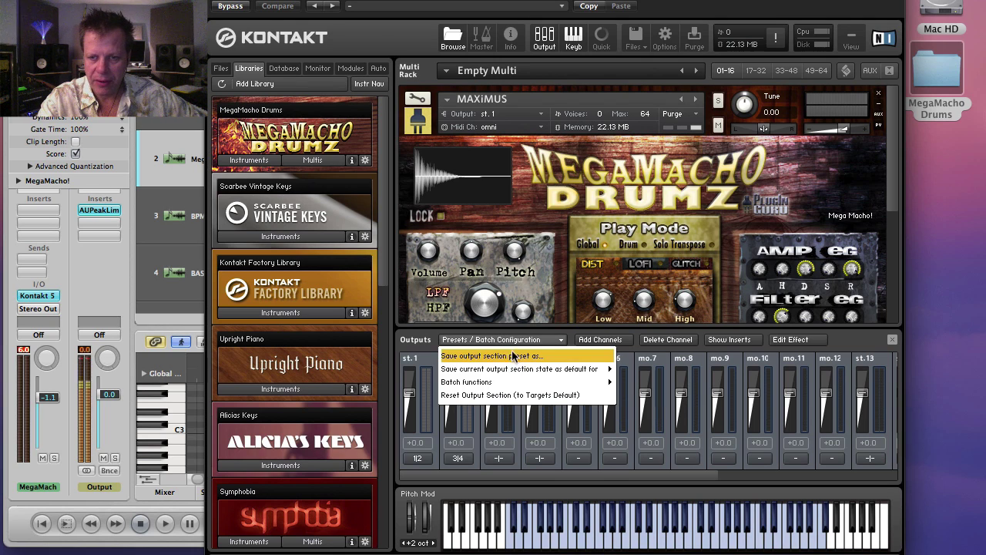
mouse_move(529, 369)
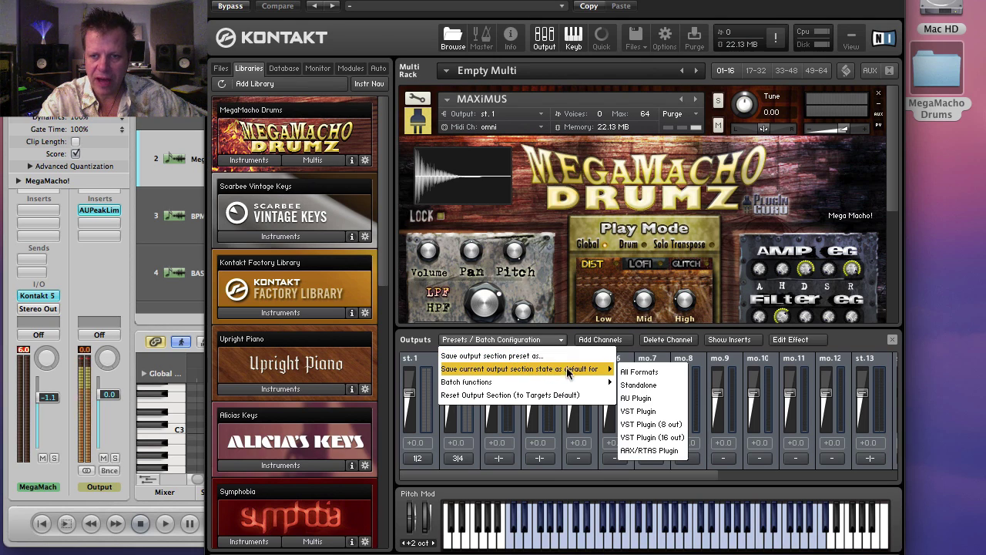
left_click(657, 399)
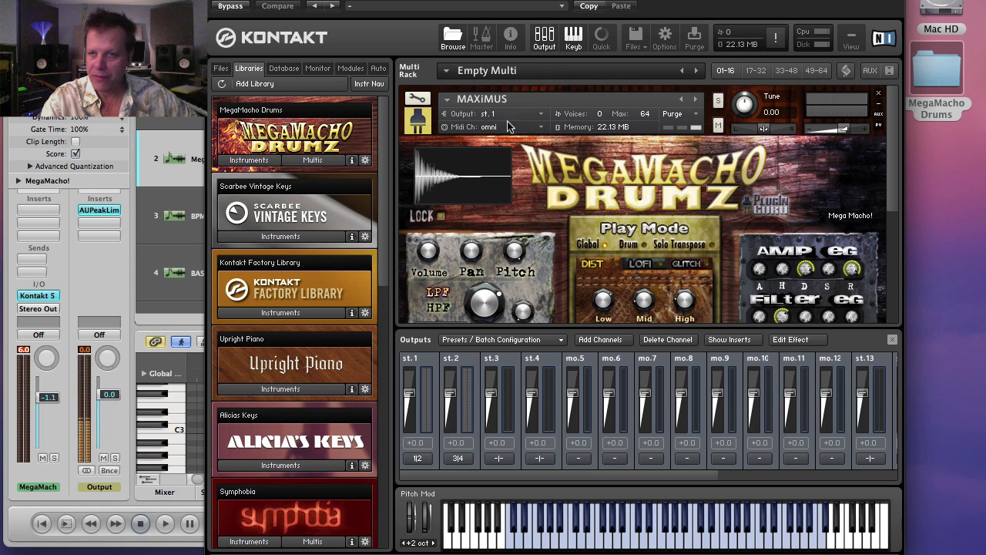
- Hide the output mixer to check the MAXiMUS kit's output choices, and remove Kontakt 5 from the MegaMacho! channel
left_click(542, 44)
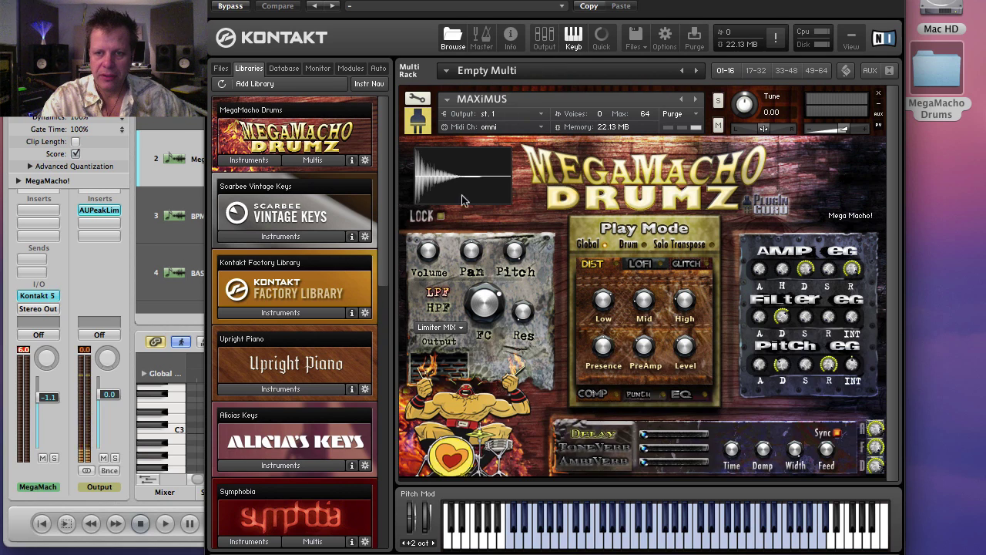
left_click(437, 327)
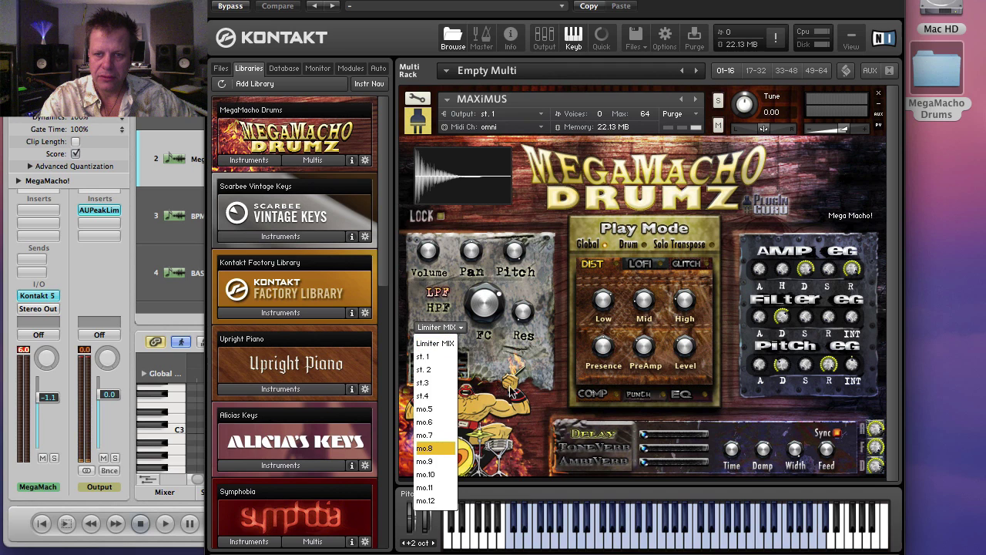
left_click(530, 371)
left_click(38, 297)
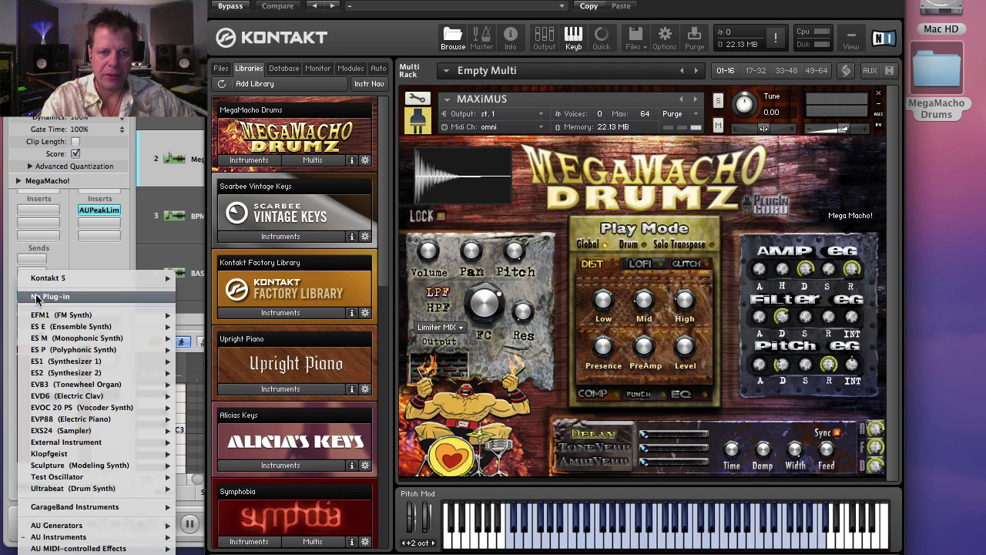
left_click(48, 296)
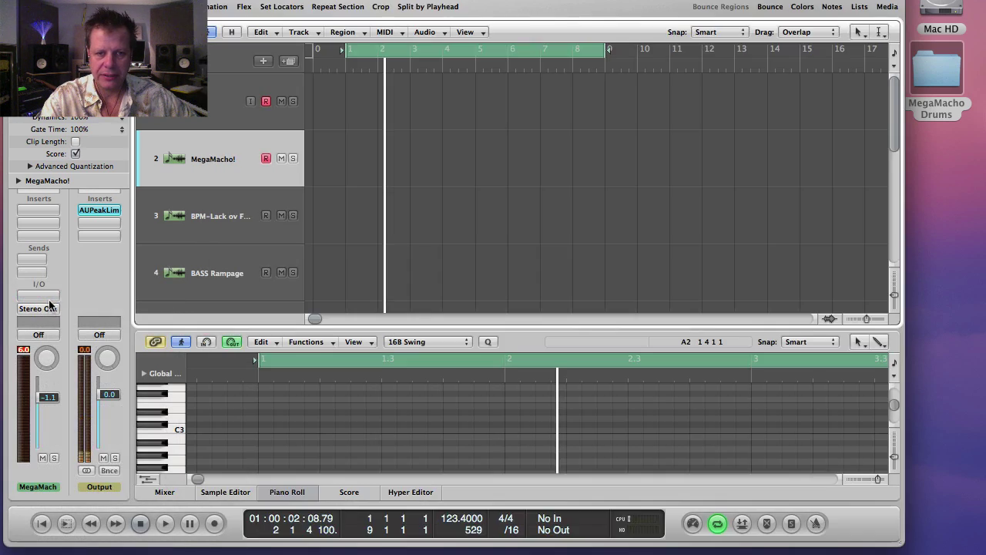
- Load a Multi Output version of Kontakt 5 on the emptied MegaMacho! channel
left_click(45, 298)
mouse_move(81, 531)
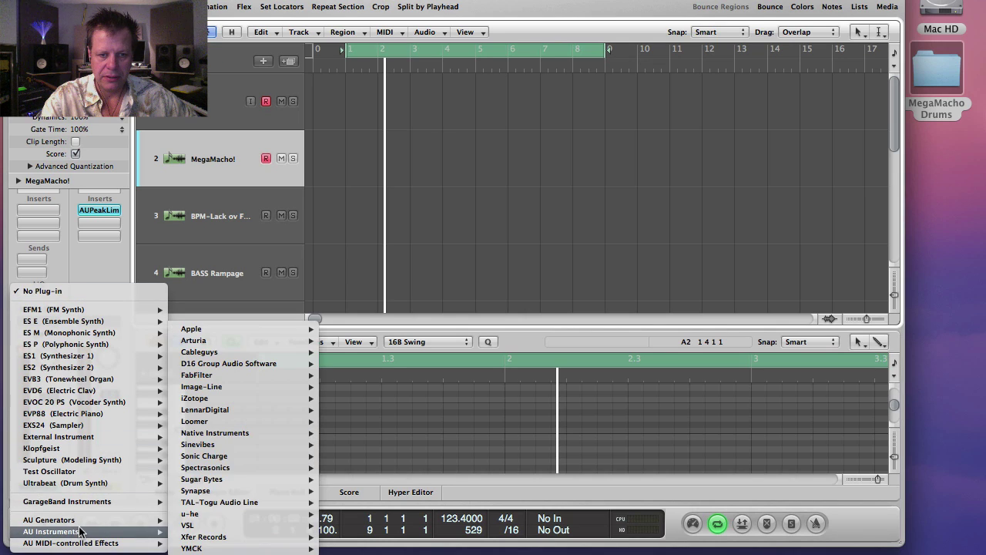
mouse_move(246, 433)
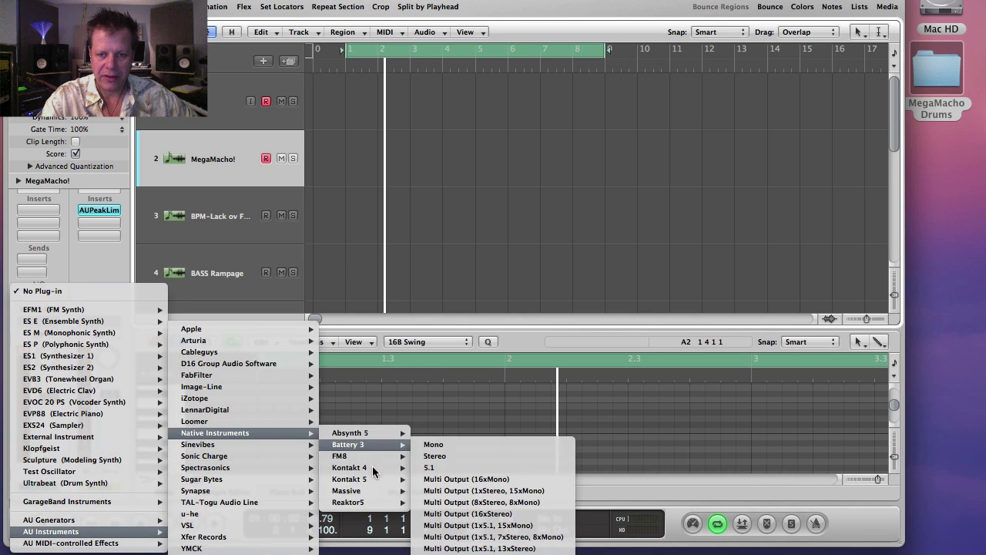
mouse_move(377, 481)
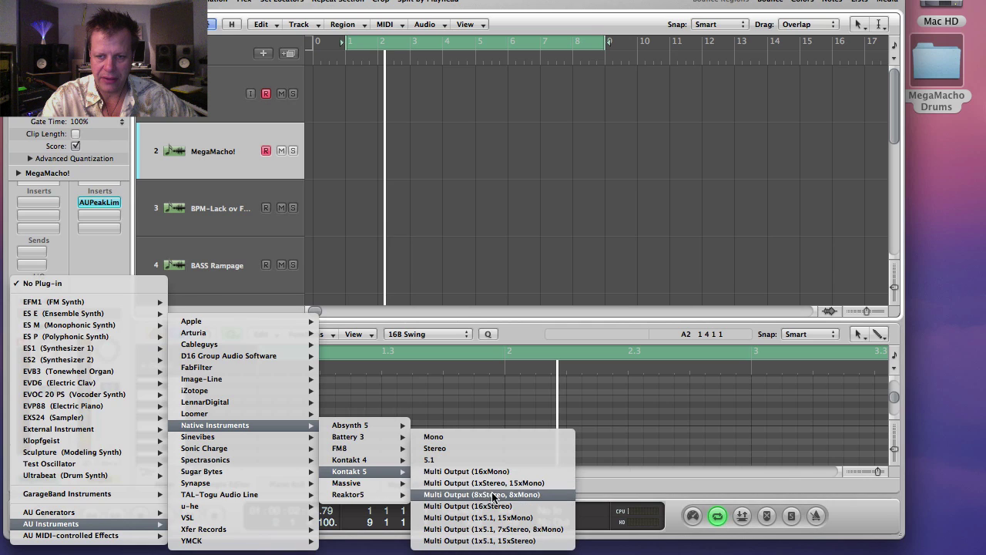
left_click(492, 502)
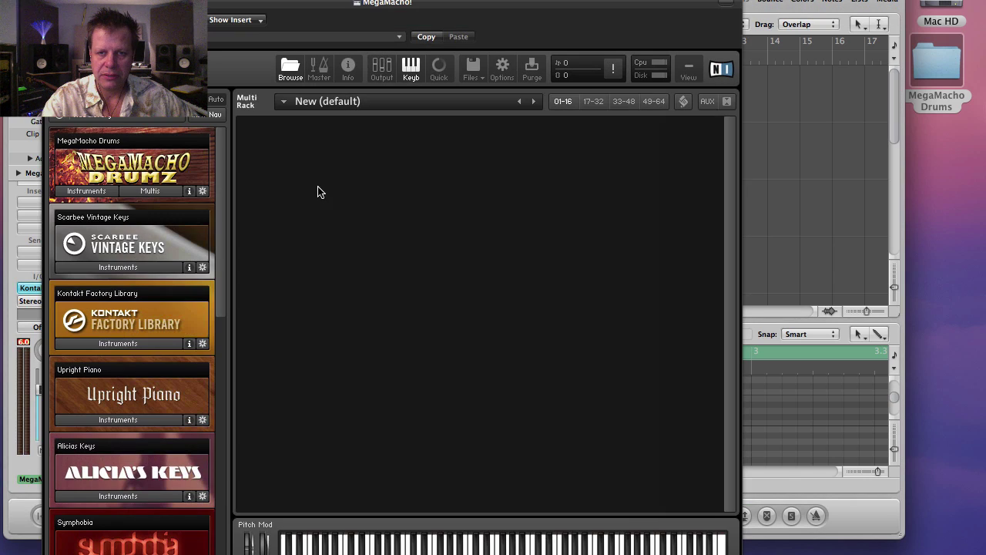
- Load the MAXiMUS kit from MegaMacho Drums and check its output choices
left_click(86, 190)
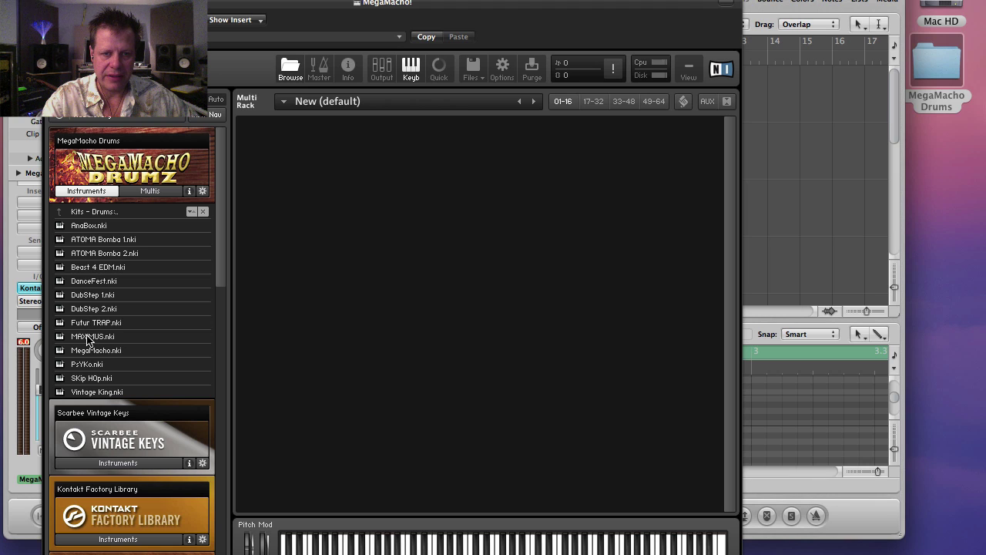
left_click_drag(87, 337, 348, 273)
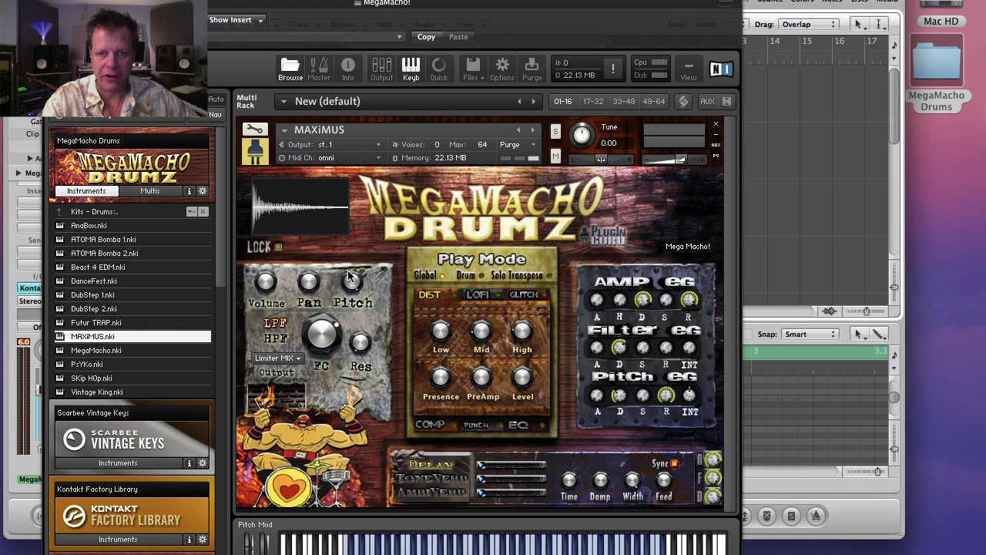
left_click(276, 358)
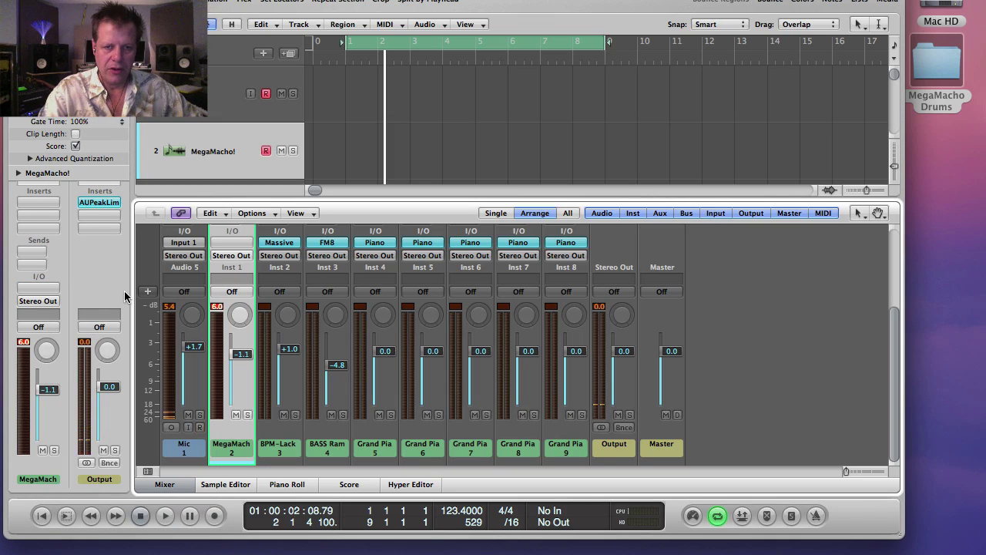
- Insert Kontakt 5 as Multi Output (8xStereo, 8xMono) on the empty MegaMacho! channel
left_click(39, 287)
mouse_move(77, 523)
mouse_move(231, 425)
mouse_move(362, 471)
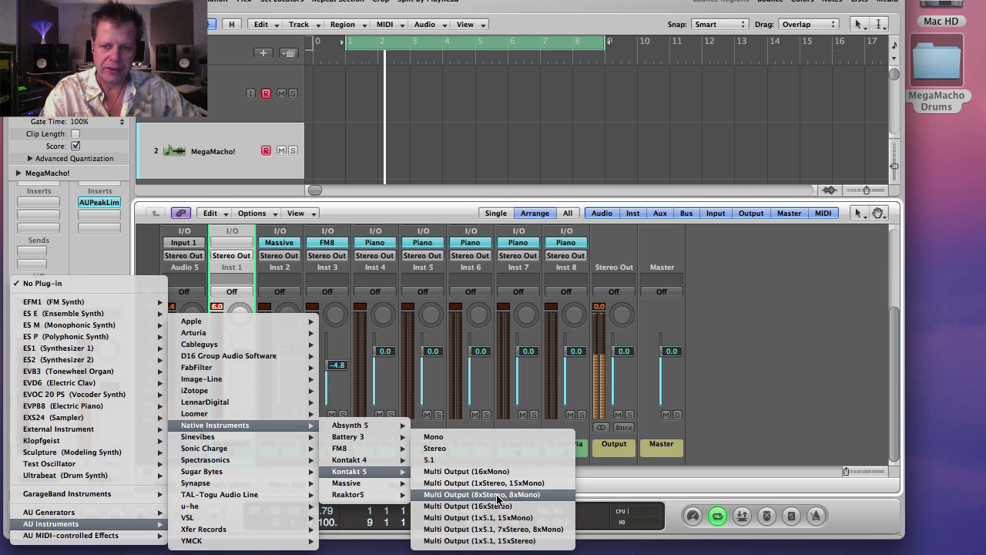
left_click(510, 495)
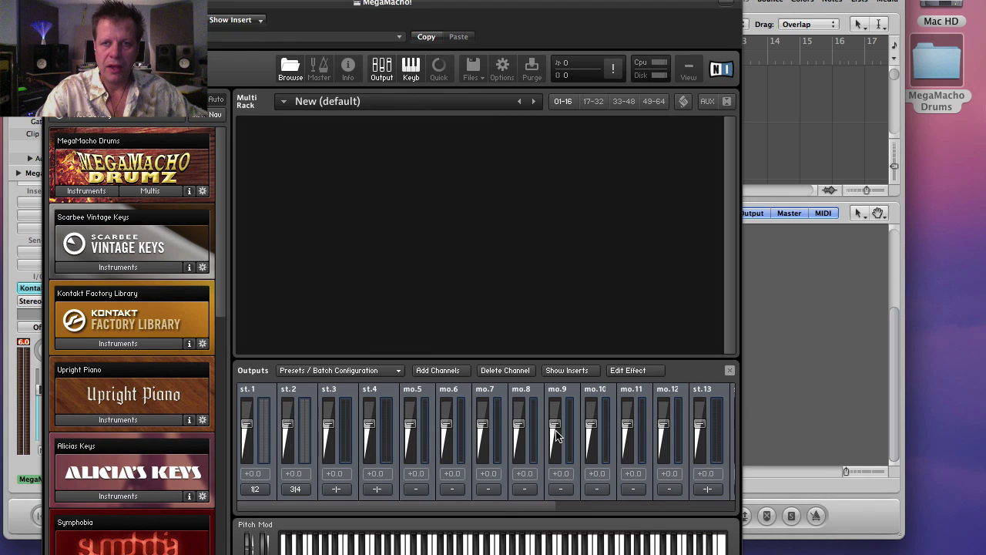
- Load the MAXiMUS kit from the MegaMacho Drums instruments into the new Kontakt instance
left_click_drag(614, 4, 719, 0)
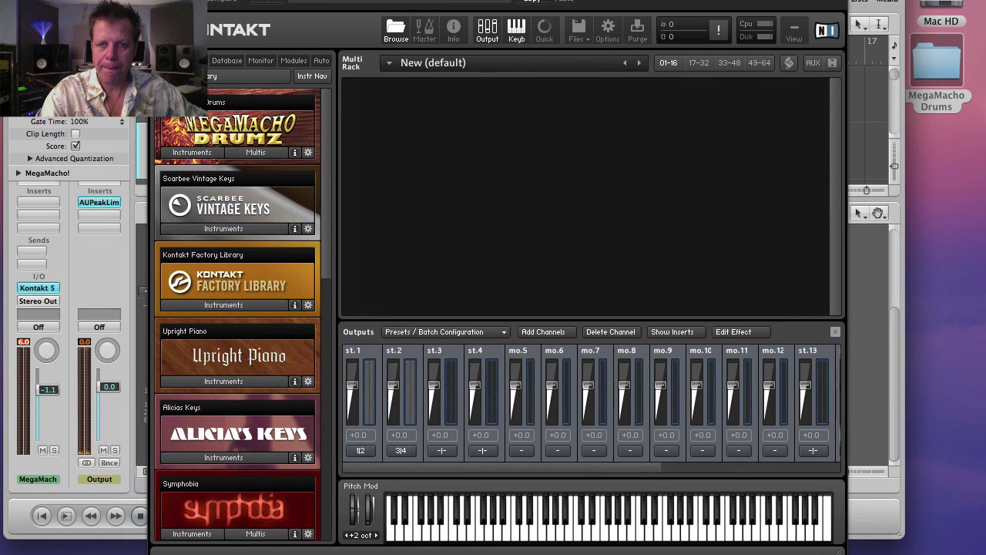
left_click(192, 152)
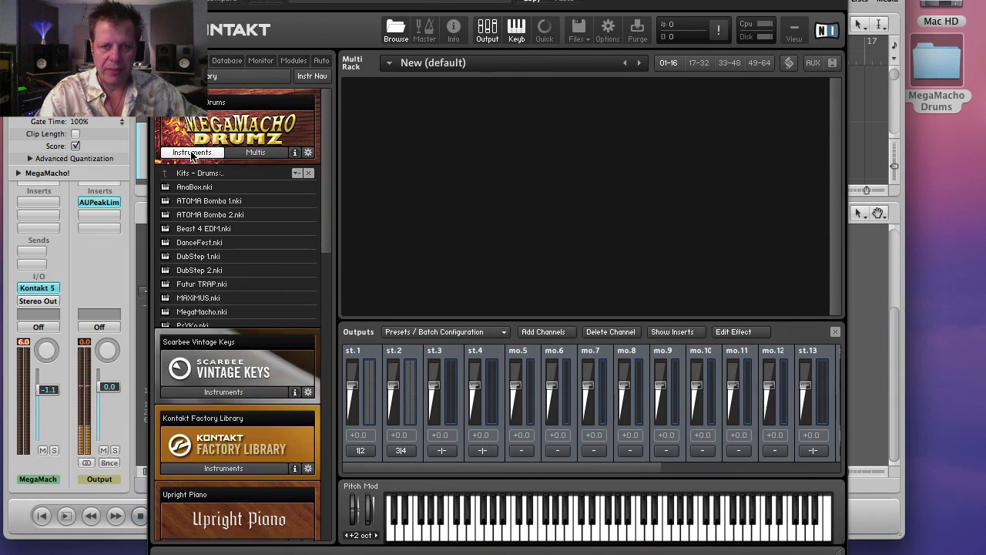
left_click_drag(204, 304, 482, 151)
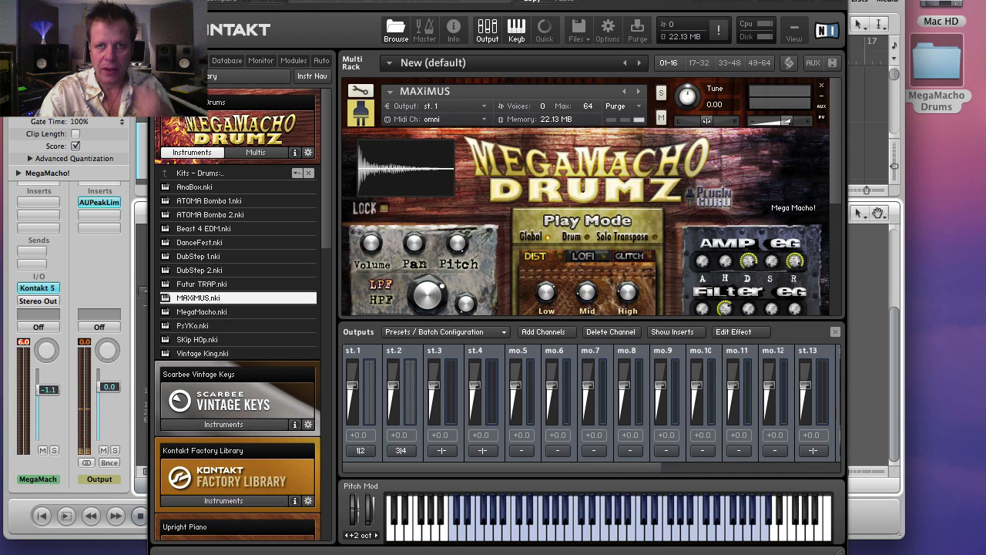
- Move Kontakt clear of the Logic mixer, hide its output section, and set the MAXiMUS kit's output to st. 1
left_click_drag(463, 3, 798, 3)
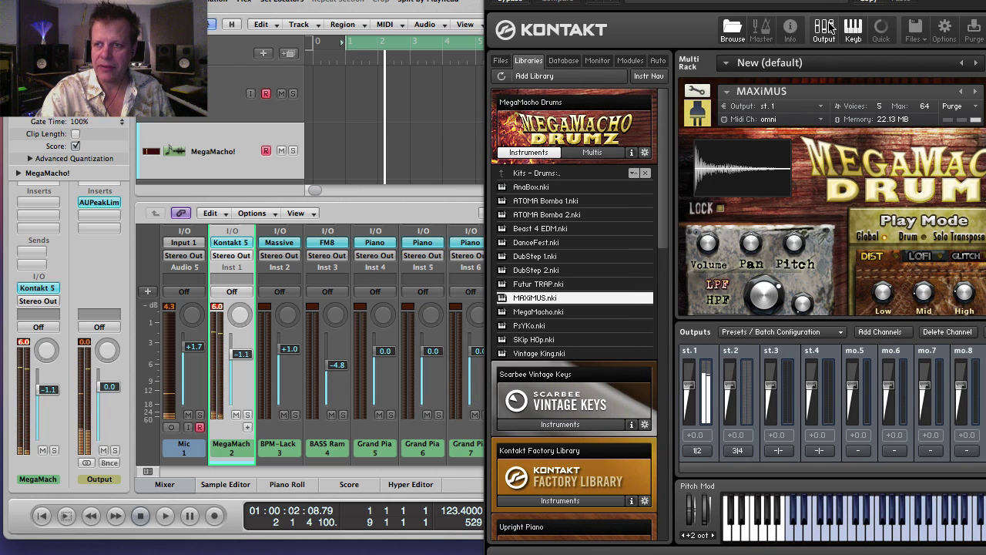
left_click(822, 45)
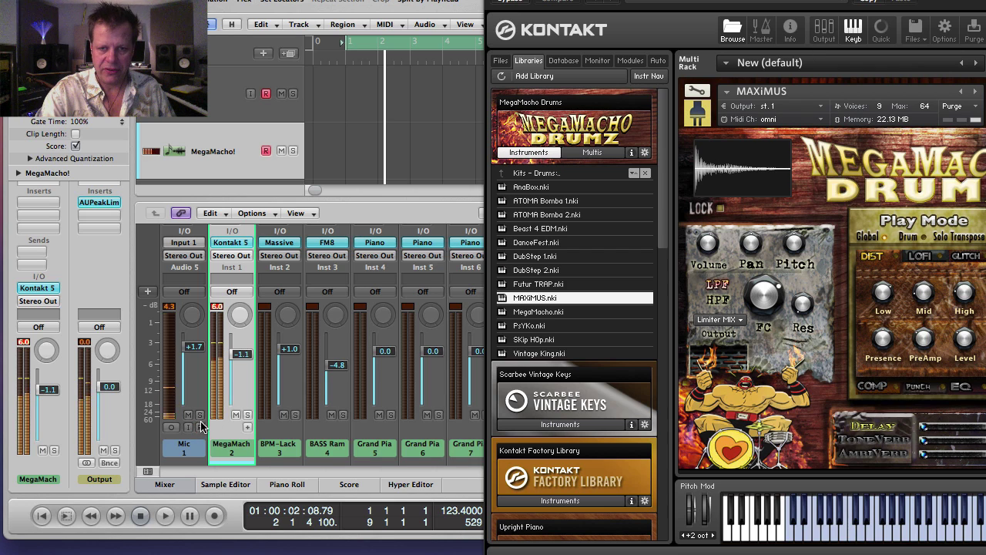
left_click(717, 319)
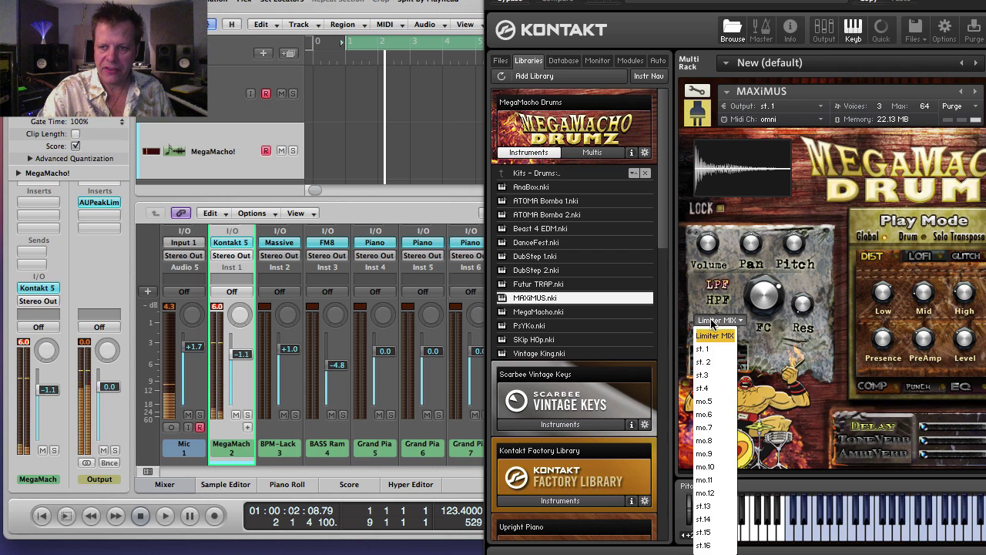
left_click(711, 352)
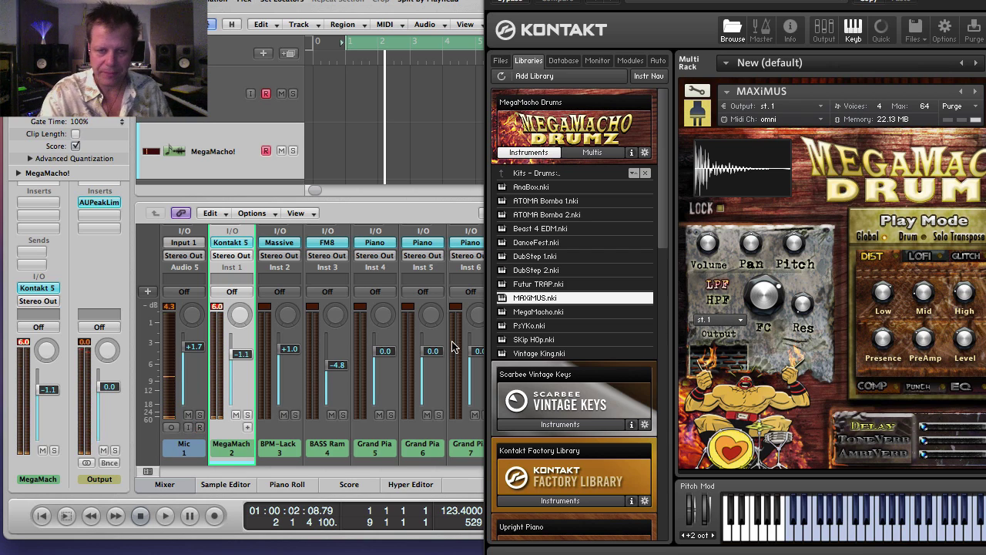
- Add an aux channel for the MegaMacho! instrument with input Kontakt 5 3-4, and set the MAXiMUS kit's output to st. 2
left_click(247, 428)
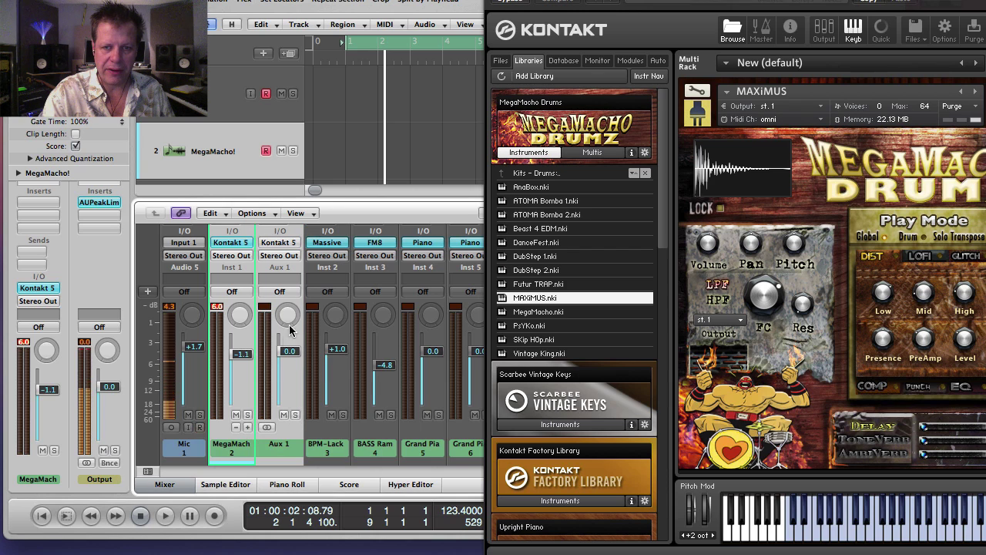
left_click(285, 244)
mouse_move(316, 330)
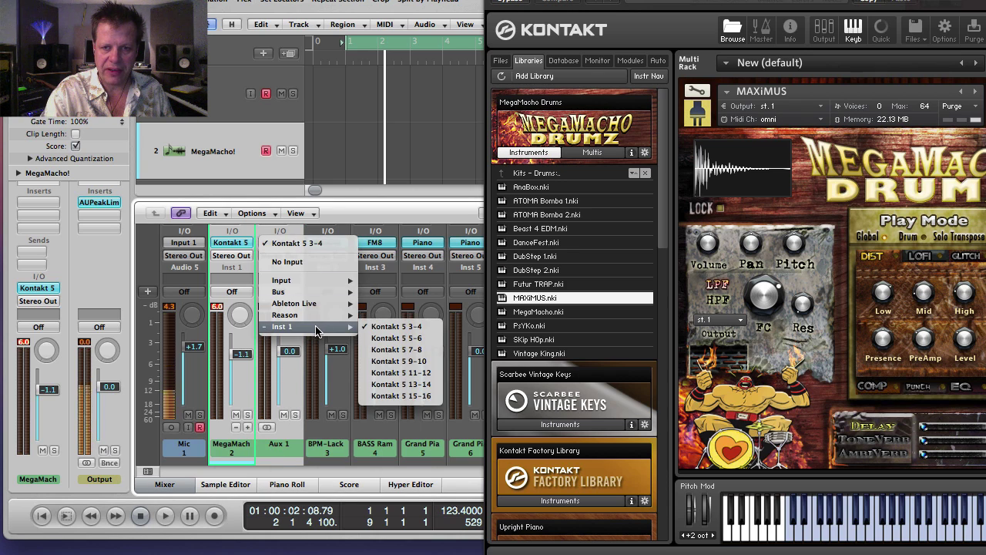
left_click(398, 328)
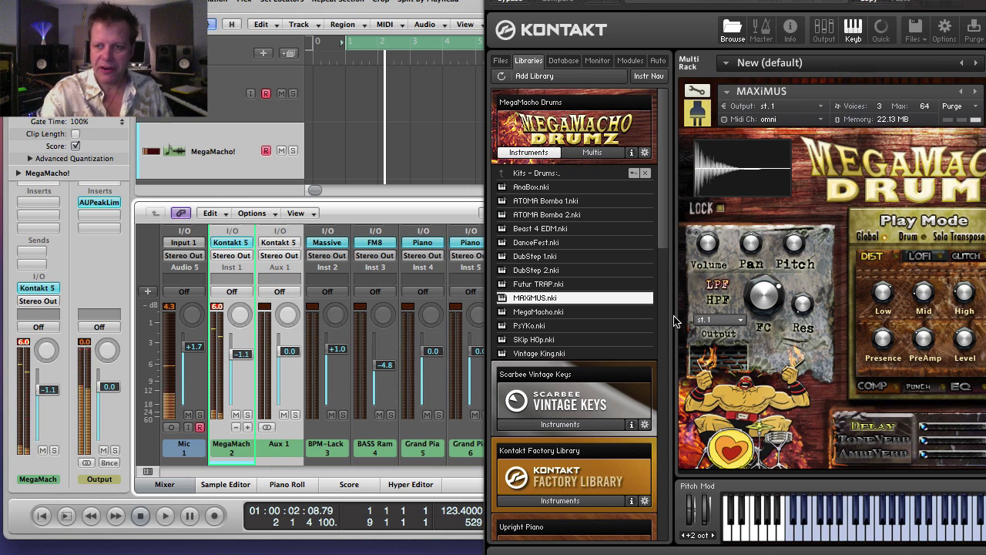
left_click(721, 319)
left_click(715, 368)
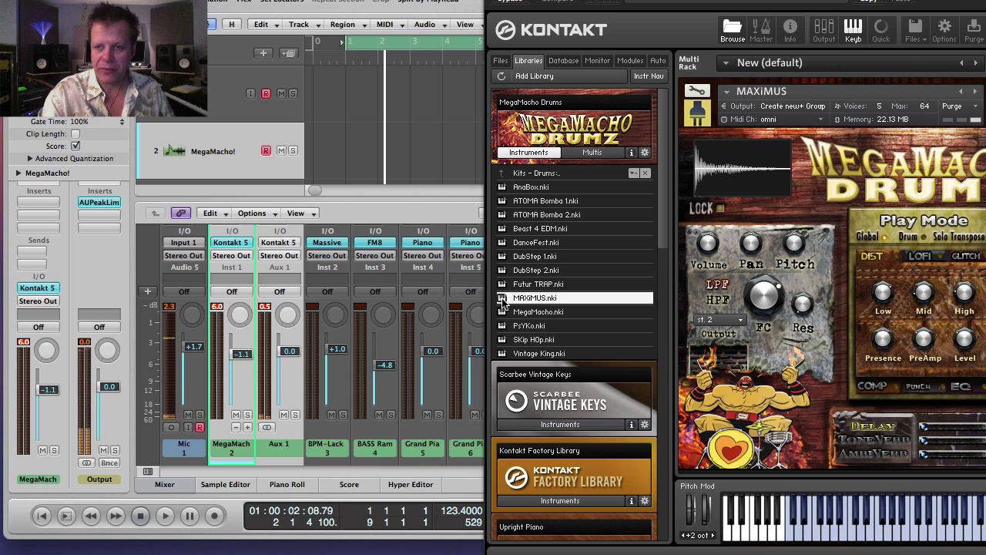
- Review the Kontakt 5 output pairs offered as Aux 1's input, and show Kontakt's output mixer to check the routing
left_click(278, 245)
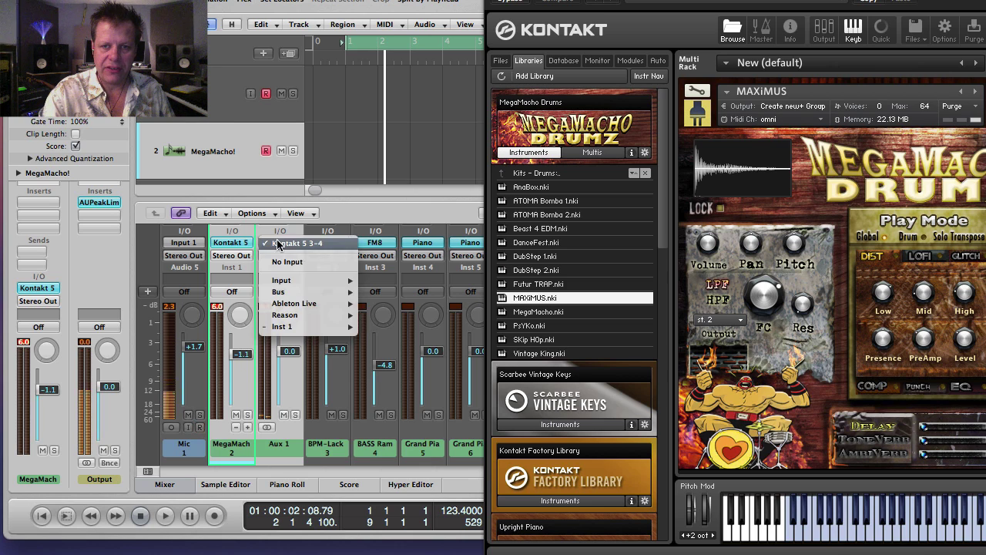
mouse_move(312, 327)
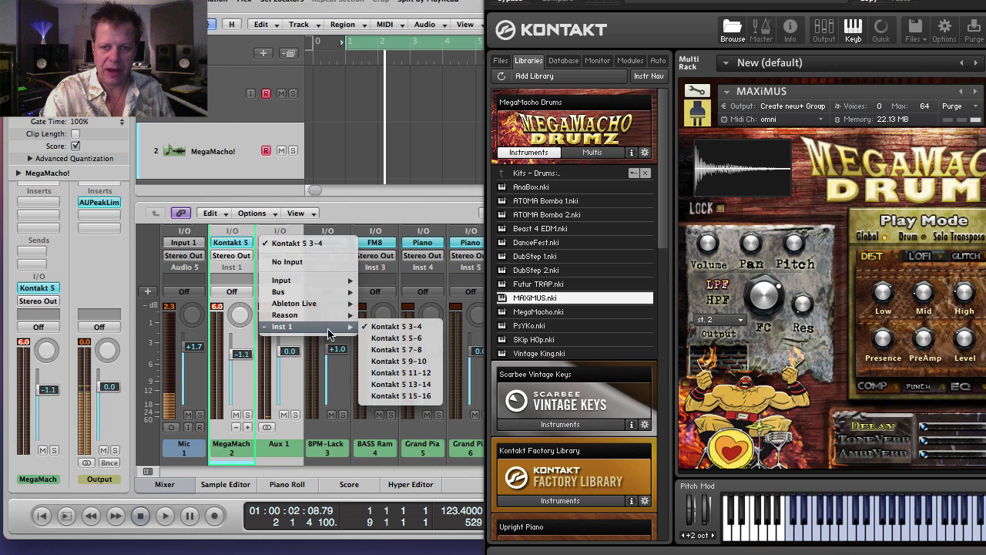
left_click(397, 351)
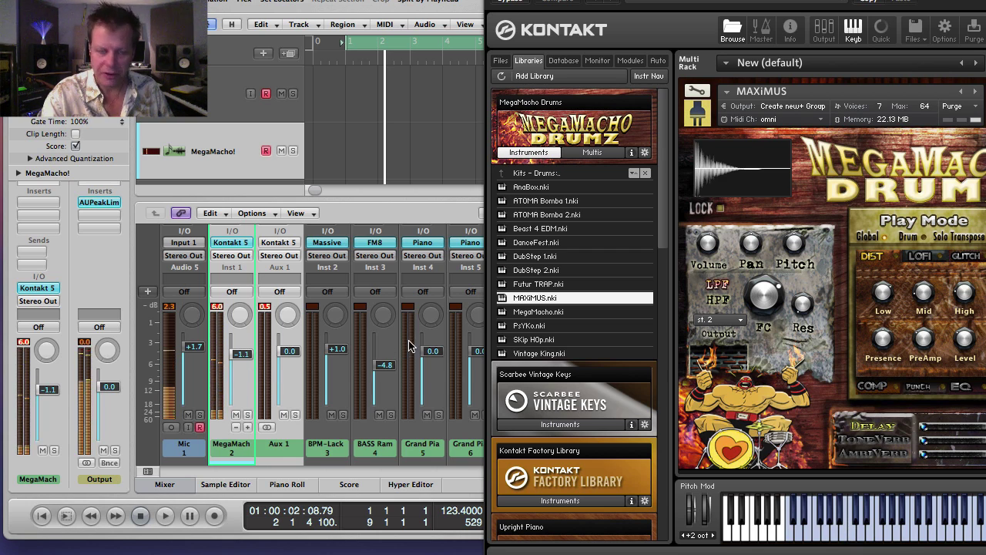
left_click(824, 32)
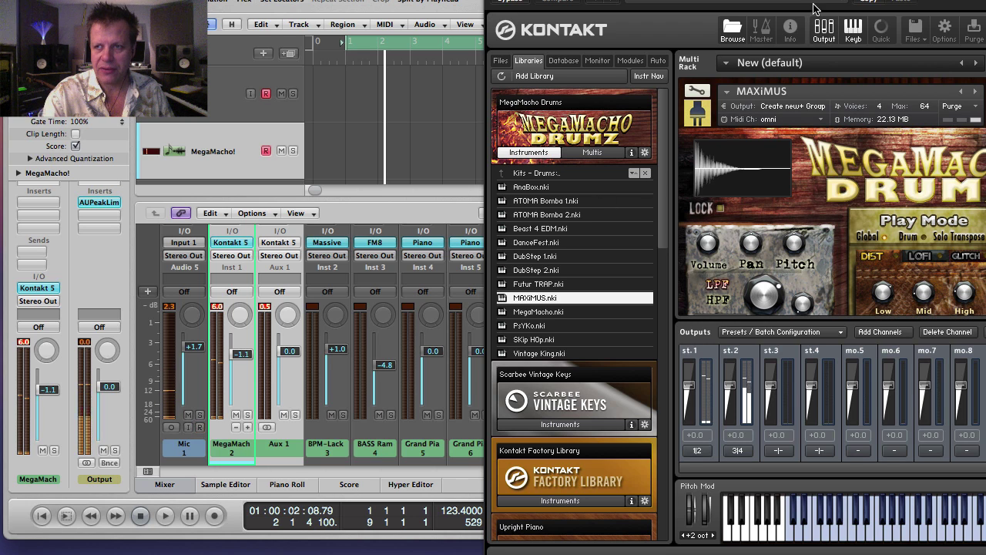
- In Kontakt's output mixer, assign the st.3 channel's physical outs to st.3 [1] and st.3 [2], and acknowledge the notice
left_click_drag(586, 2, 399, 2)
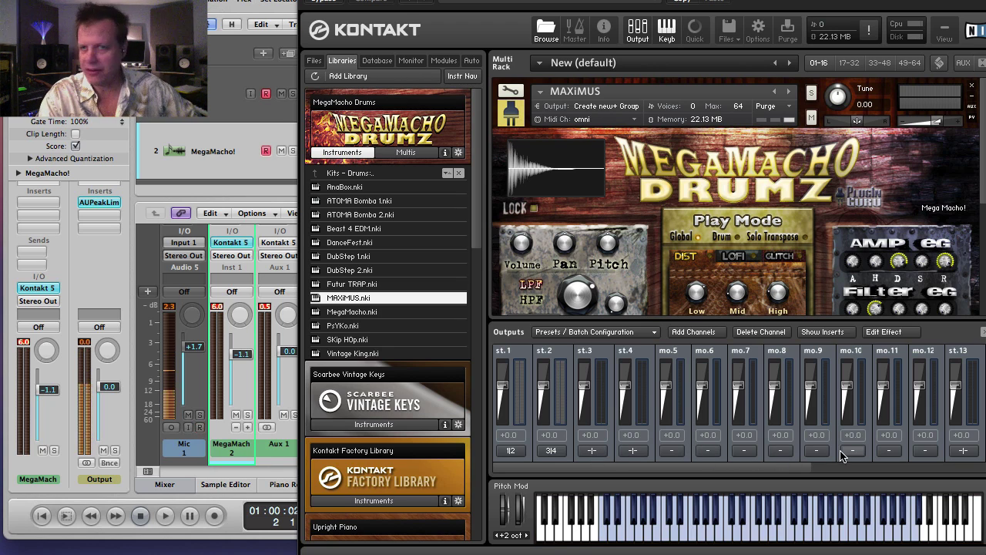
left_click(592, 453)
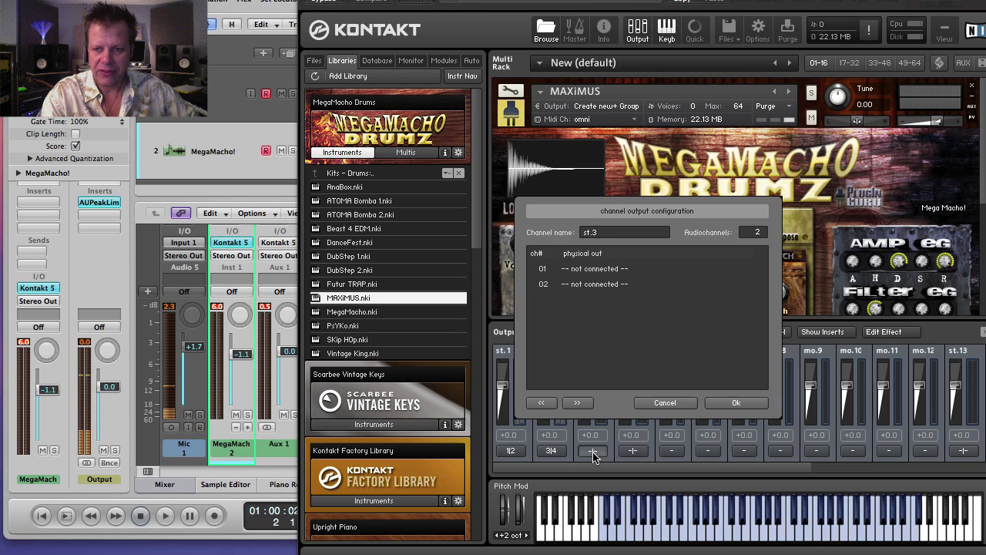
left_click(584, 271)
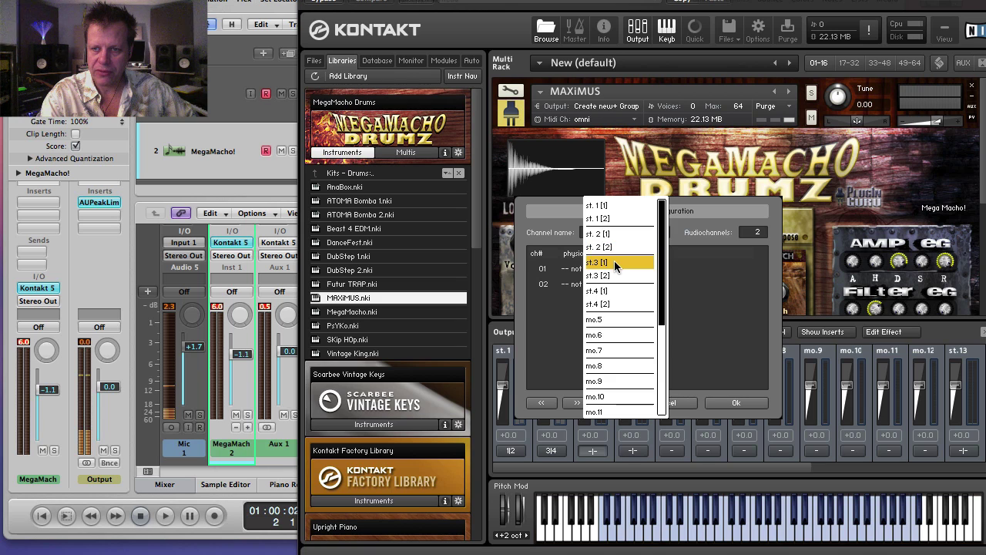
left_click(616, 262)
left_click(593, 285)
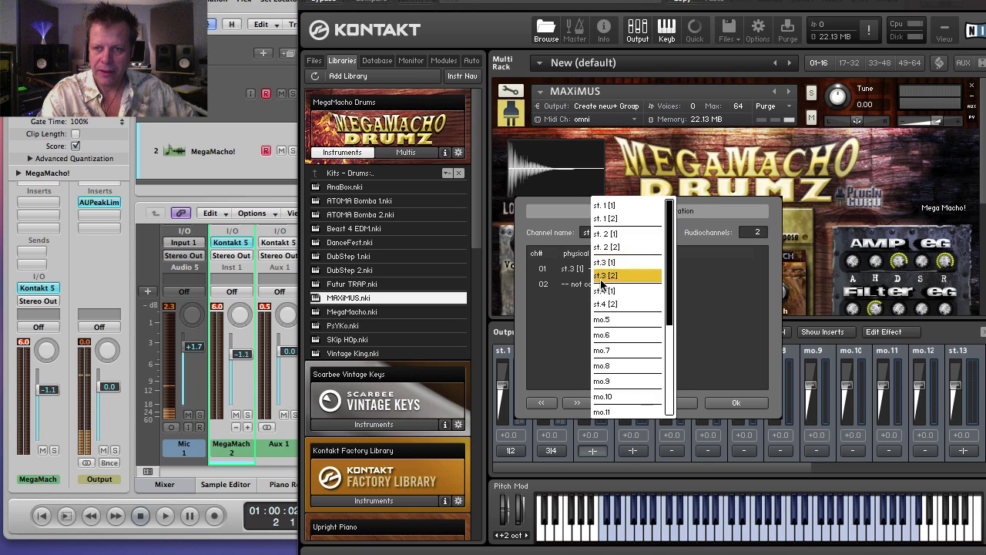
left_click(609, 276)
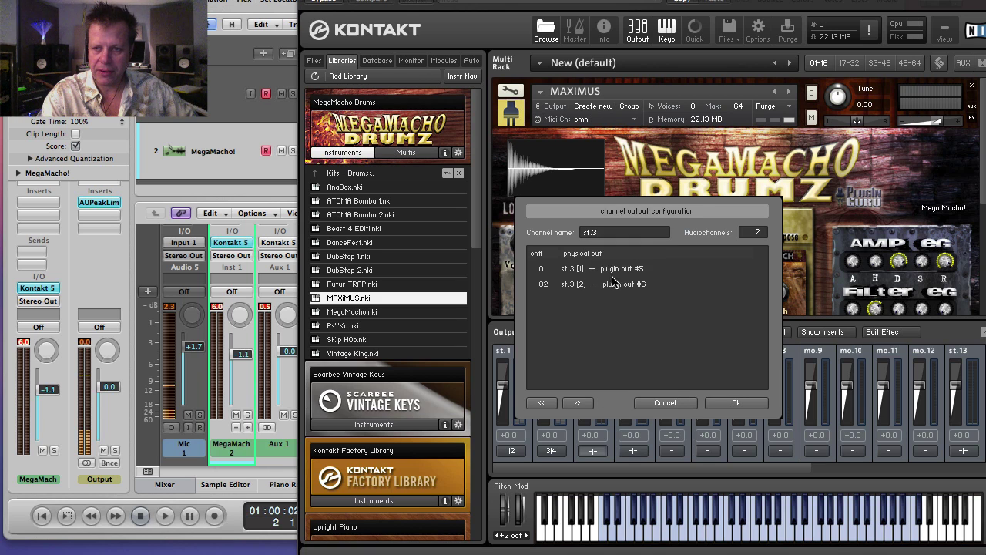
left_click(737, 404)
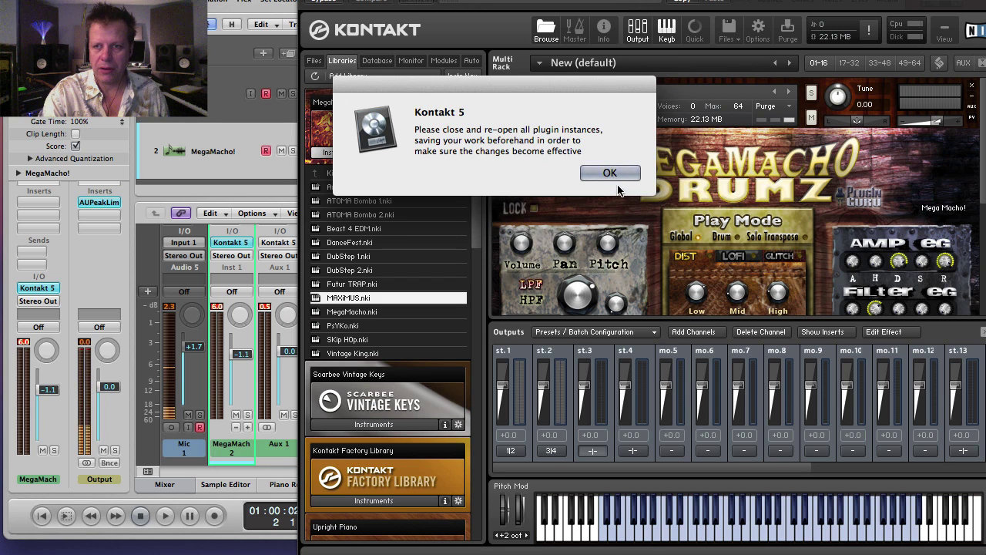
left_click(610, 173)
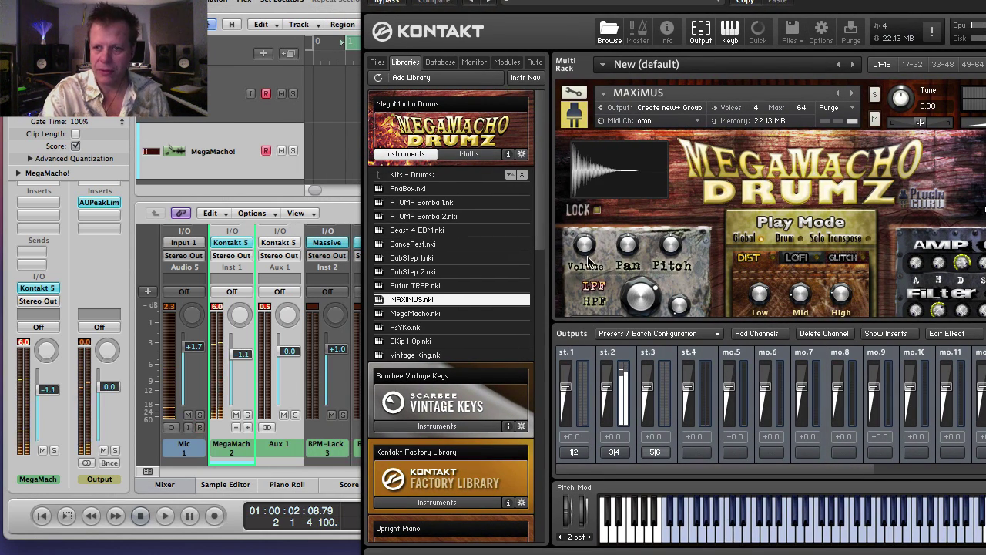
- Assign the st.4 channel's two physical outs to st.4 [1] and st.4 [2]
left_click(696, 452)
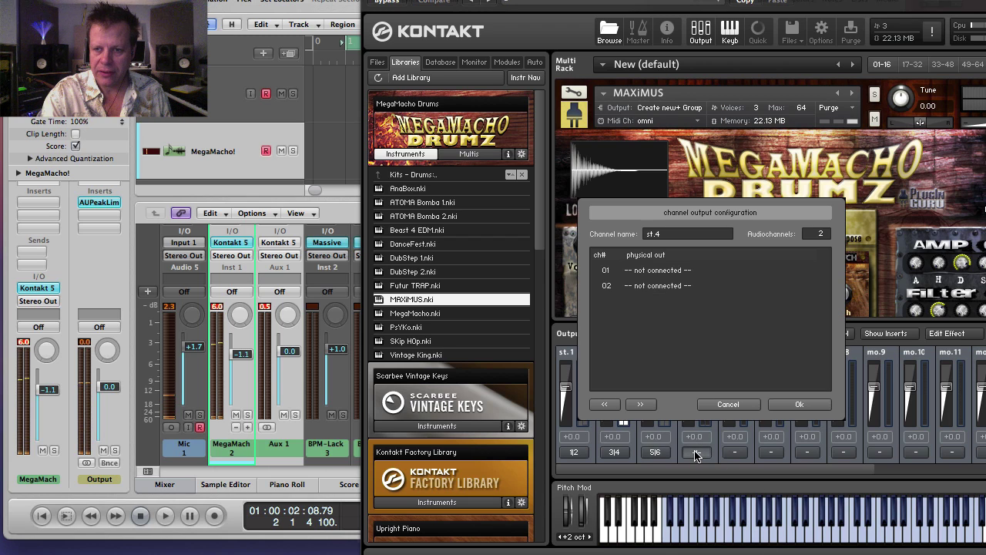
left_click(656, 270)
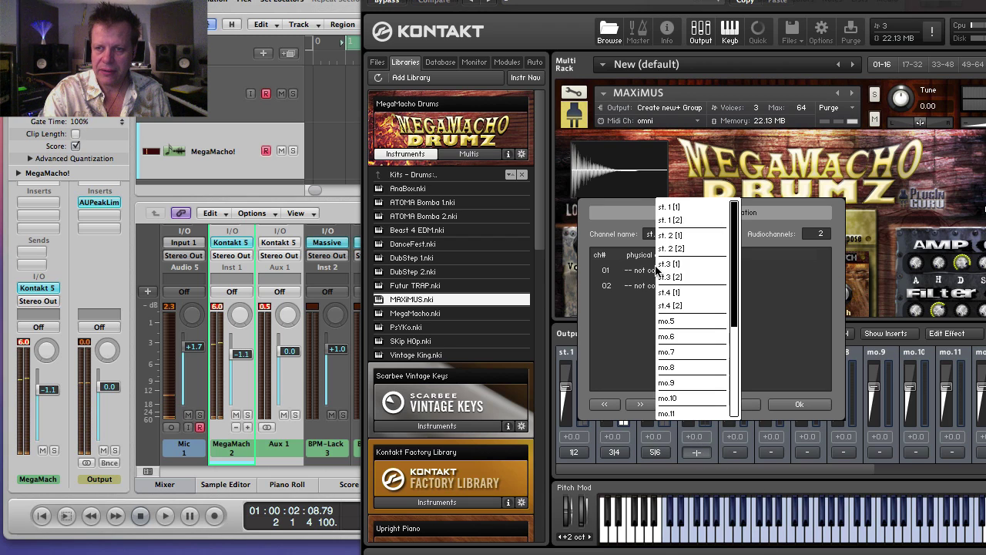
left_click(682, 293)
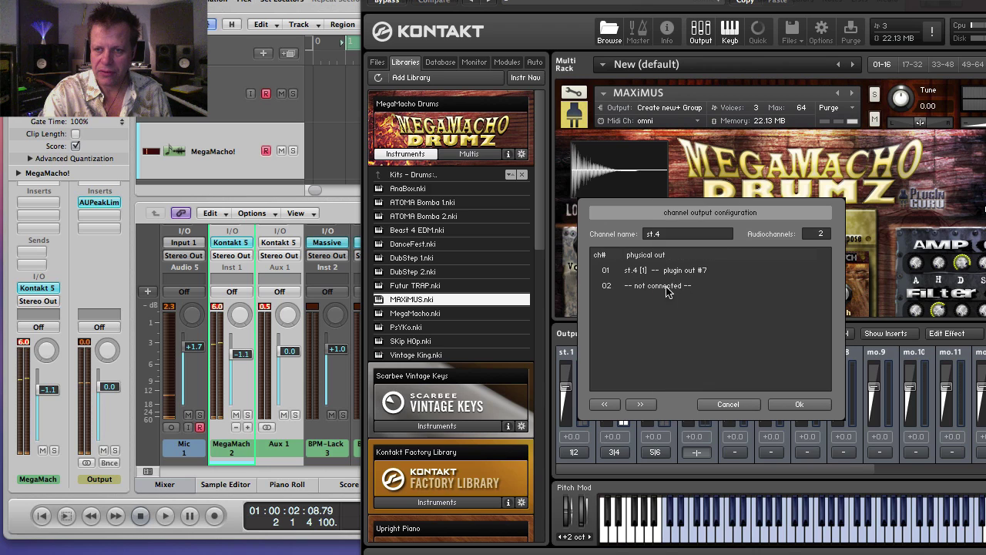
left_click(660, 286)
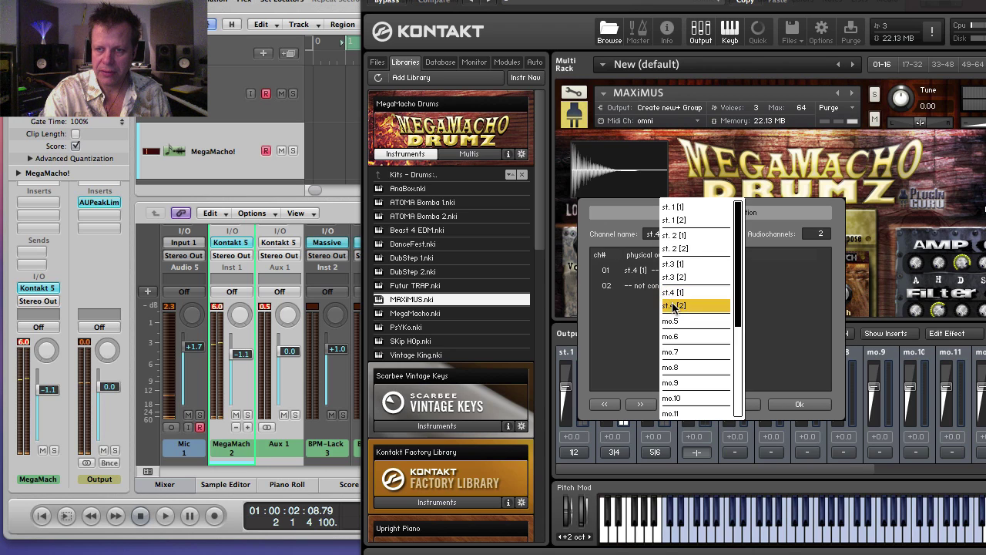
left_click(673, 305)
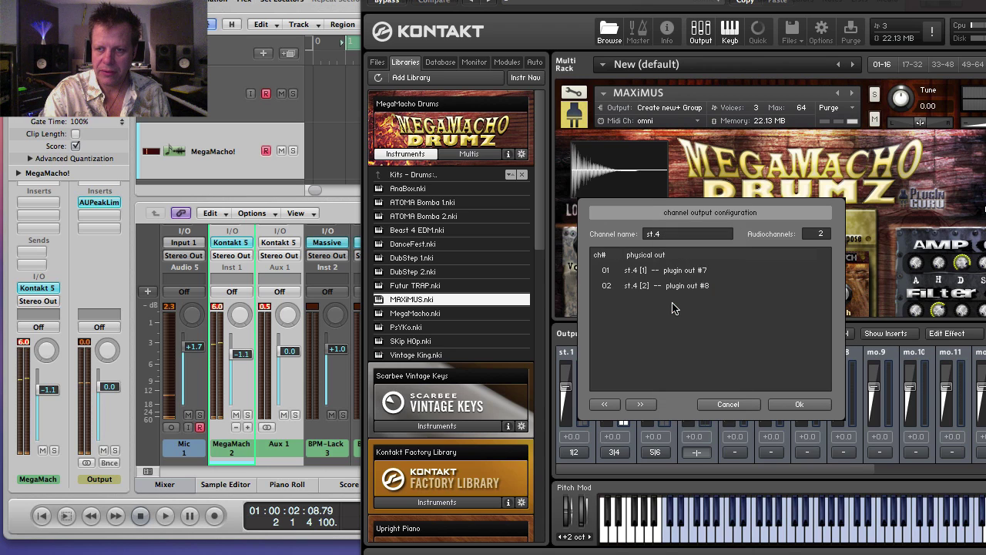
- Assign the mono channels' physical outs: mo.5 to mo.5 and mo.6 to mo.6, and advance to the following channel
left_click(646, 404)
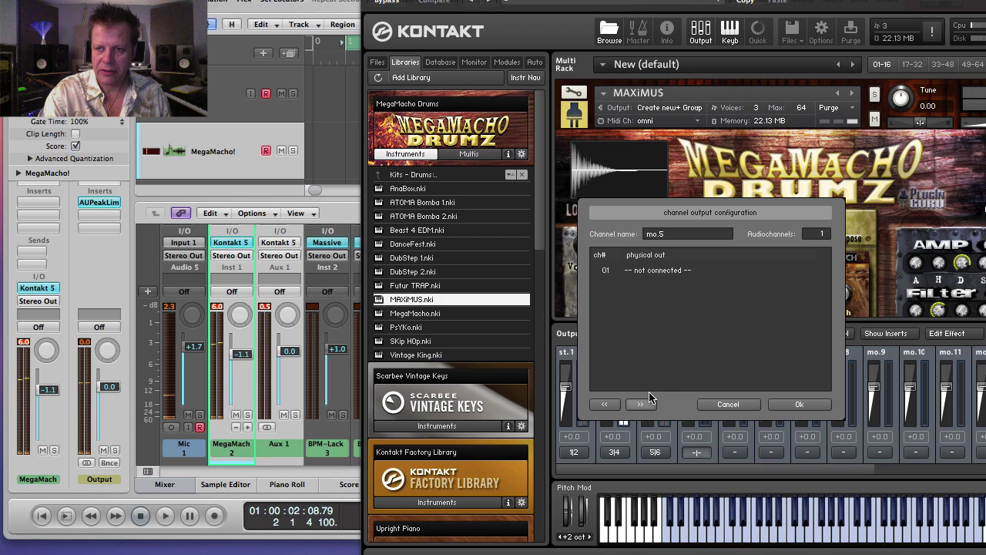
left_click(660, 269)
left_click(681, 323)
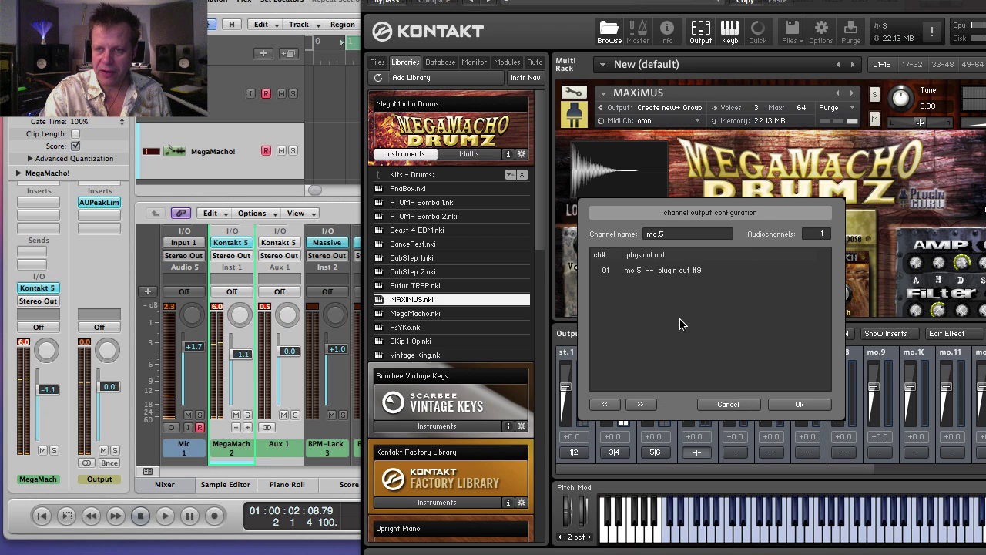
left_click(644, 406)
left_click(662, 269)
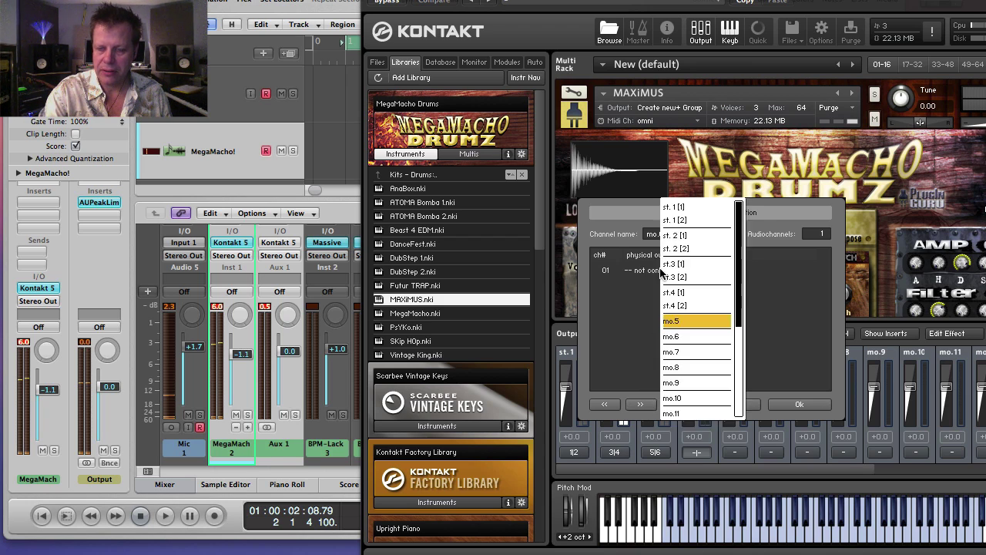
left_click(672, 336)
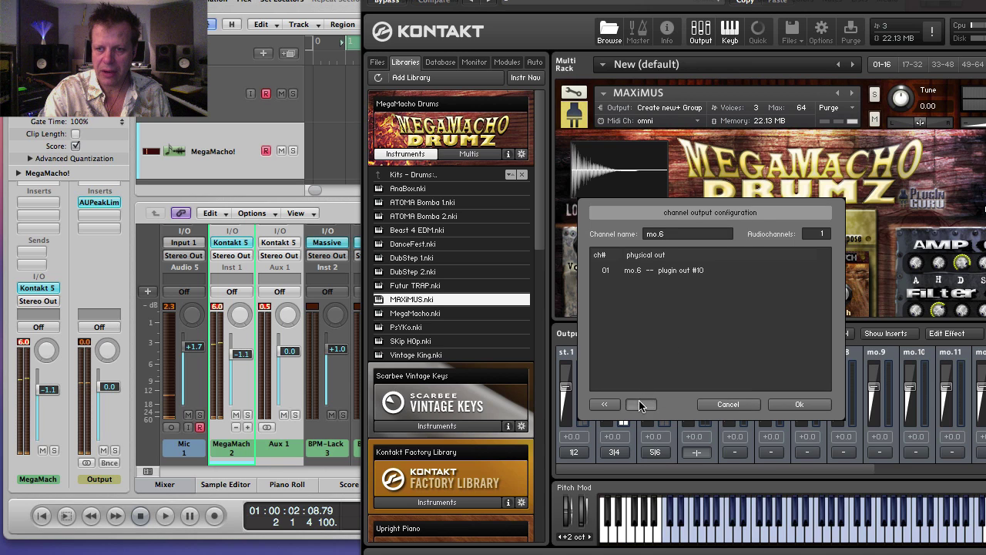
left_click(640, 405)
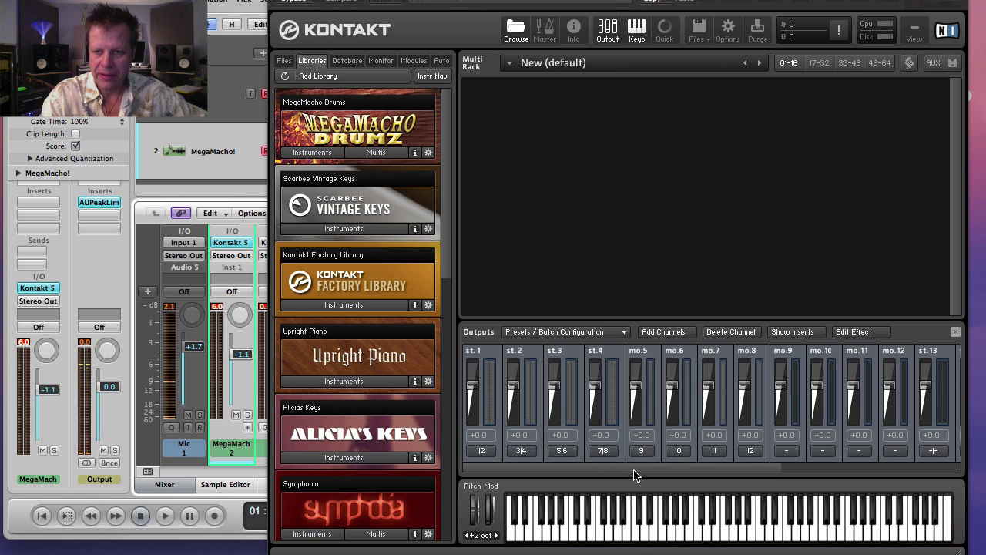
- Save Kontakt's current output section state as the default for AU Plugin and for All Formats
left_click_drag(634, 470, 808, 471)
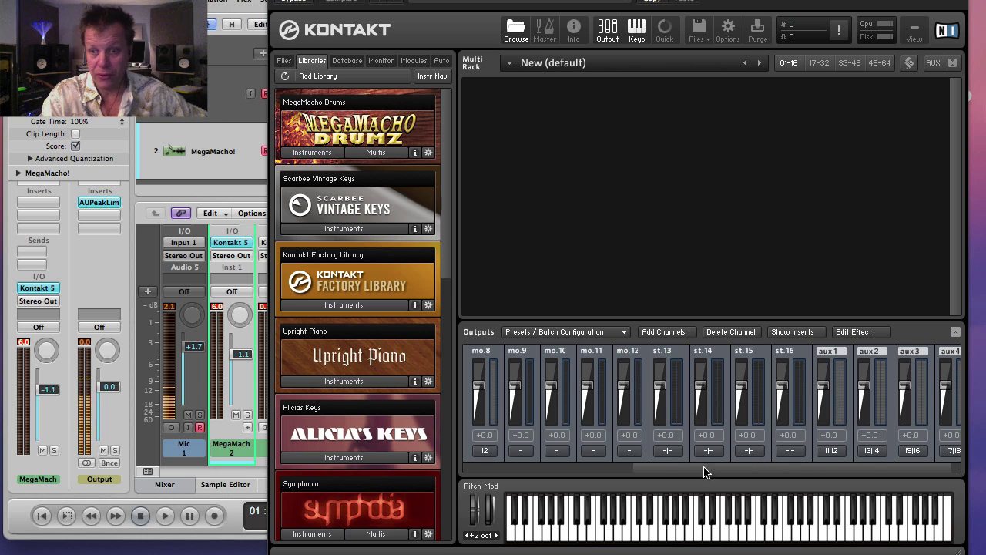
left_click_drag(703, 471, 457, 447)
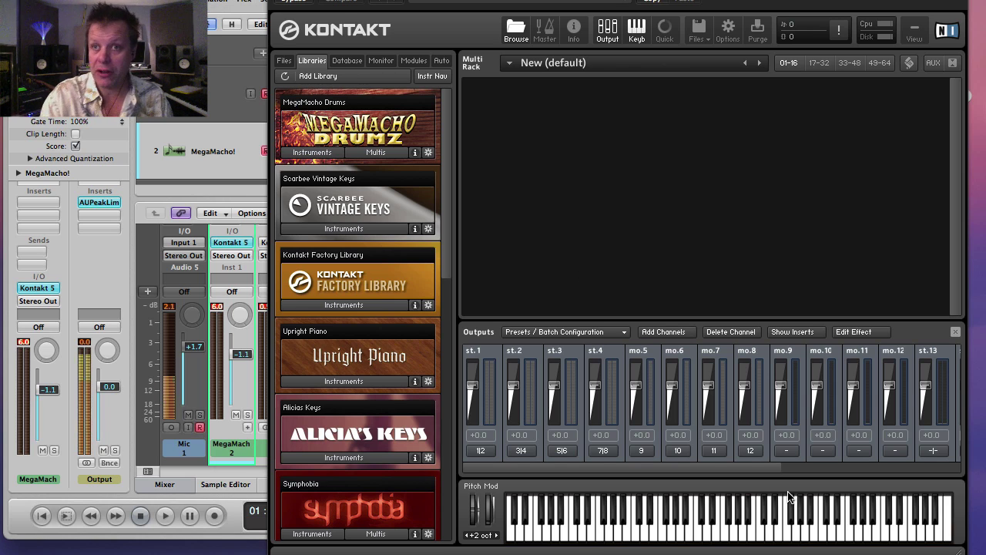
left_click(580, 332)
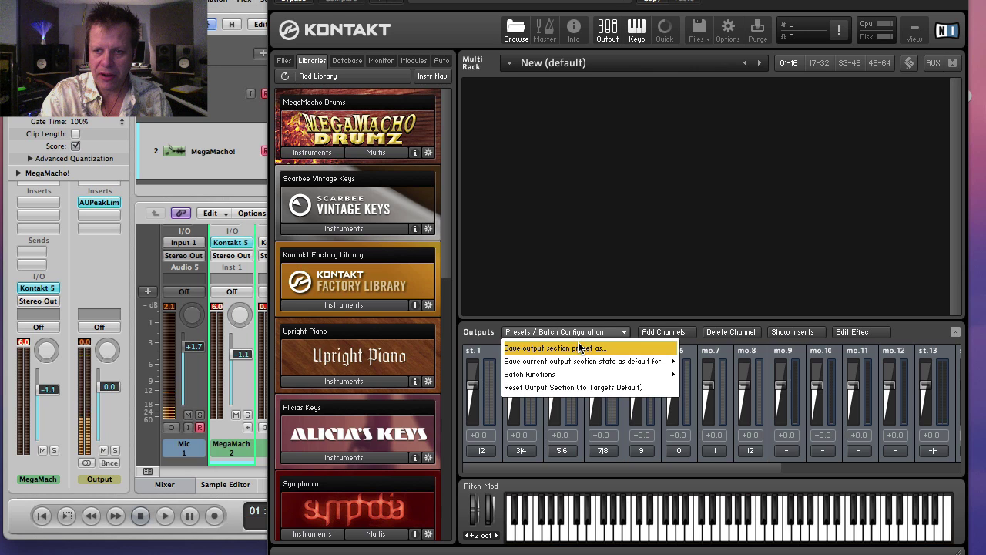
mouse_move(584, 364)
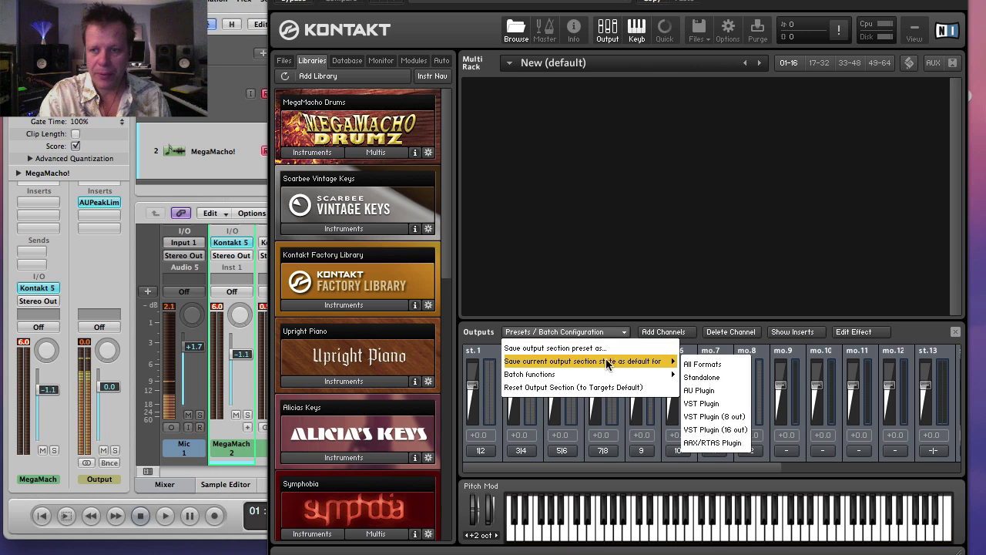
left_click(715, 395)
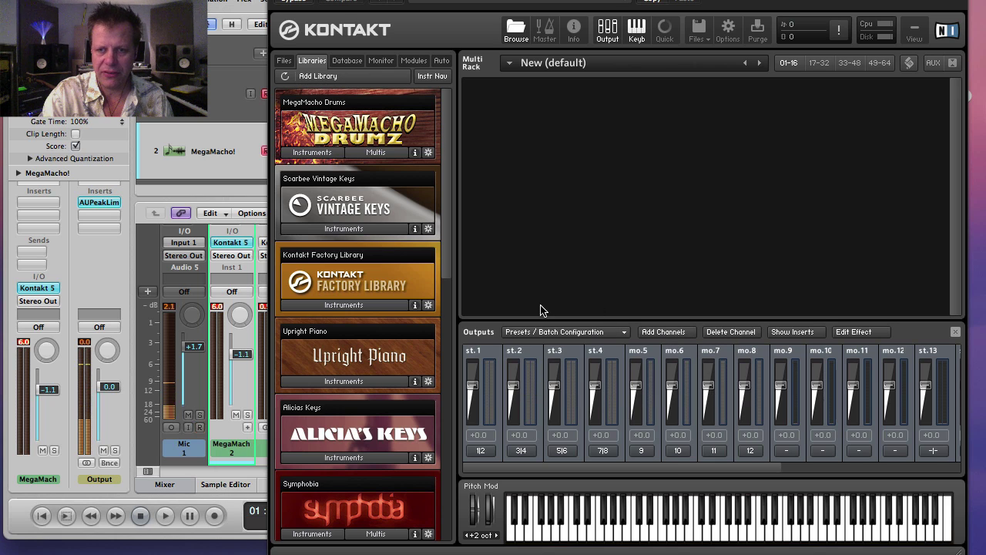
left_click(579, 332)
mouse_move(607, 361)
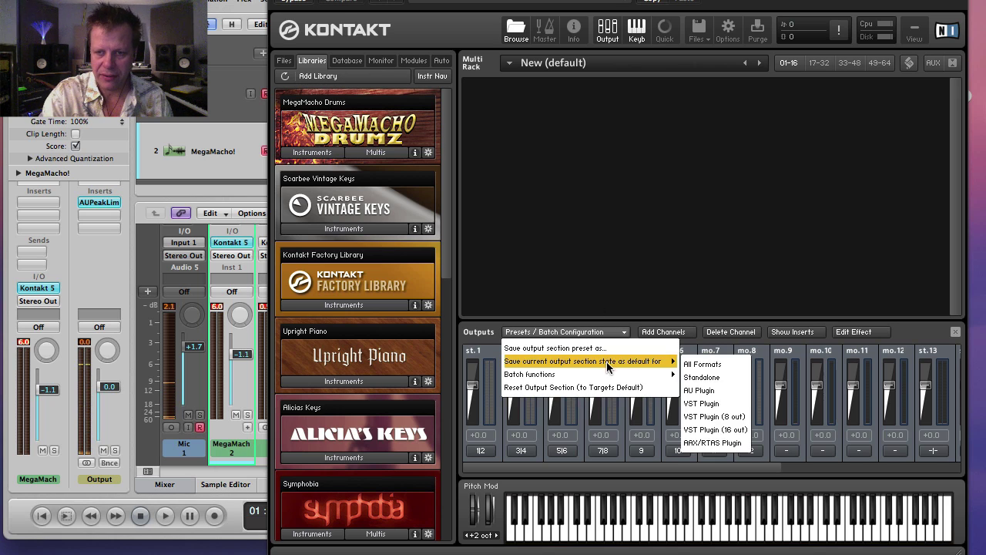
left_click(683, 365)
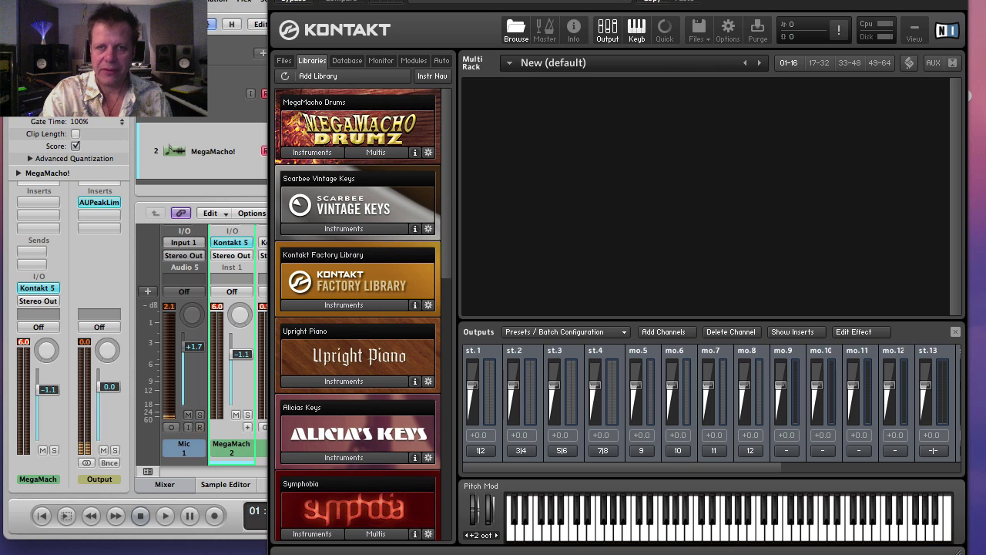
- Remove Kontakt 5 from the MegaMacho! track and reinsert it as Multi Output (8xStereo, 8xMono)
left_click(37, 287)
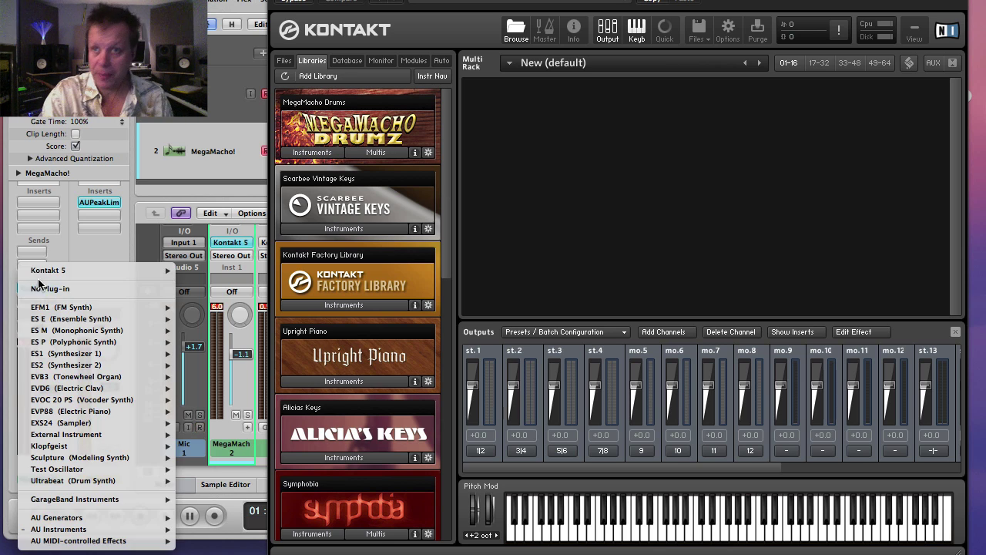
left_click(62, 287)
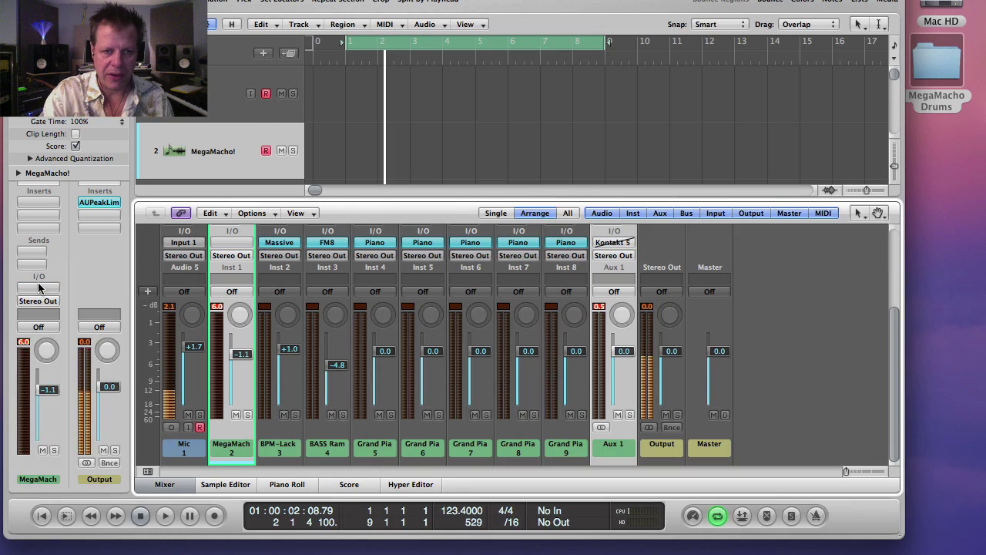
left_click(39, 288)
mouse_move(103, 524)
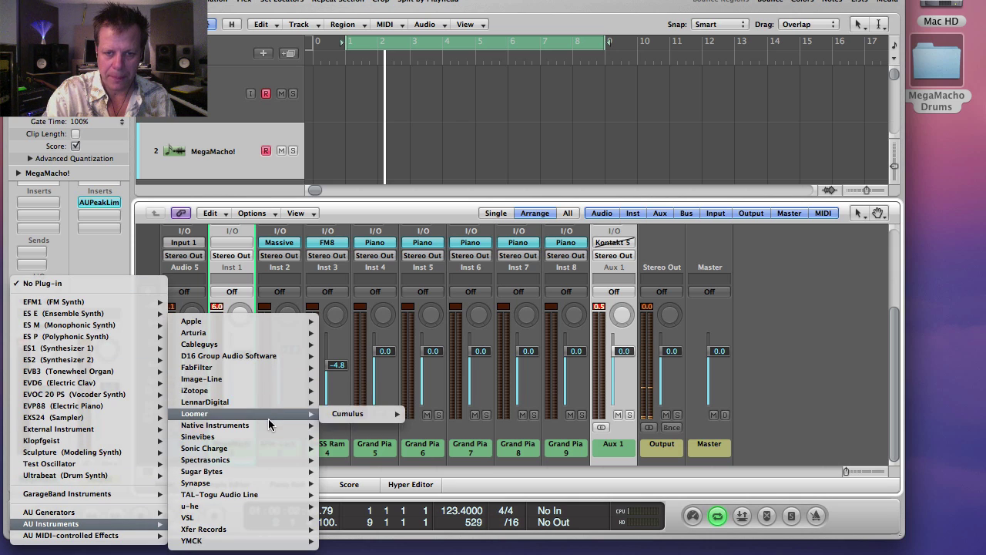
mouse_move(270, 429)
mouse_move(382, 469)
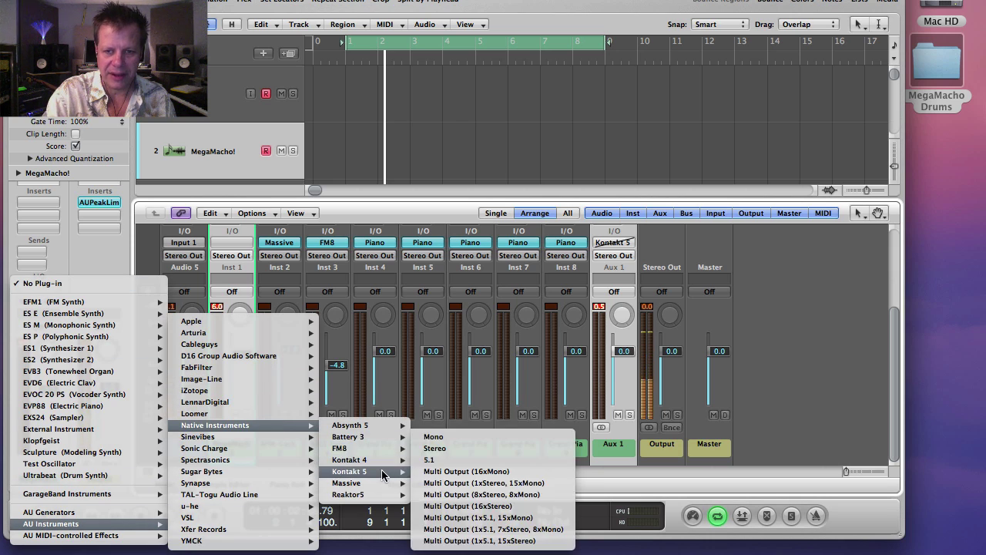
left_click(467, 496)
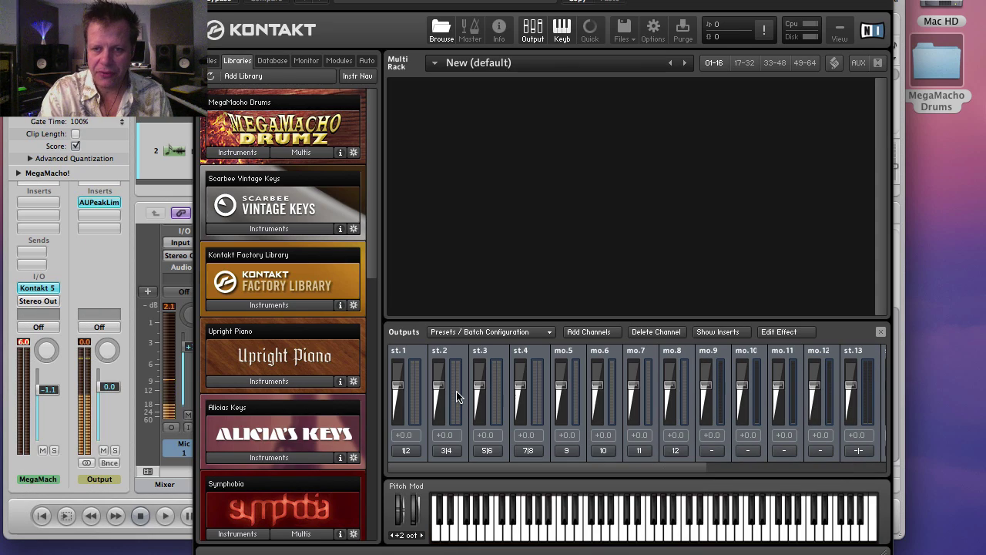
- Hide Kontakt's output section and load MAXiMUS.nki from the MegaMacho Drums instruments into the rack
left_click(533, 31)
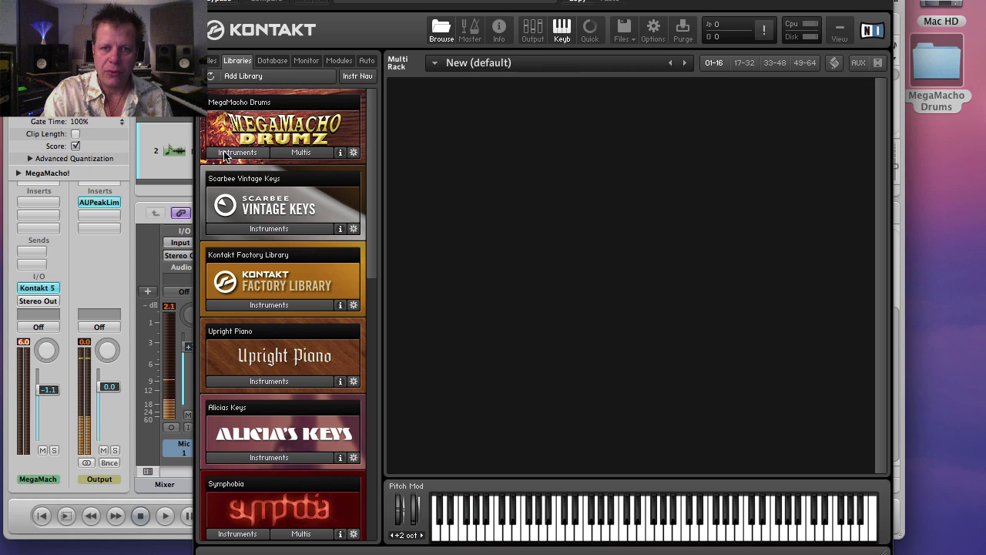
left_click(225, 152)
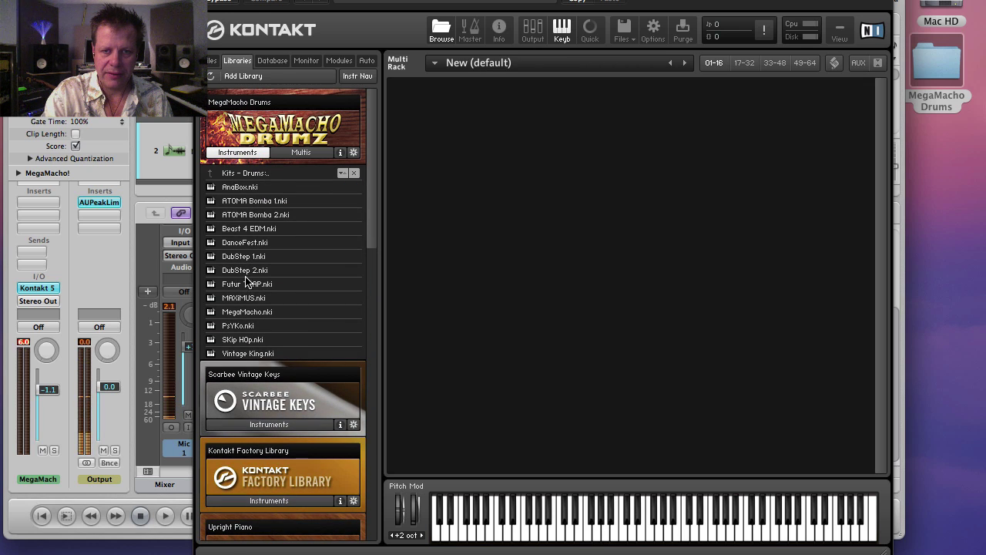
left_click_drag(244, 302, 506, 243)
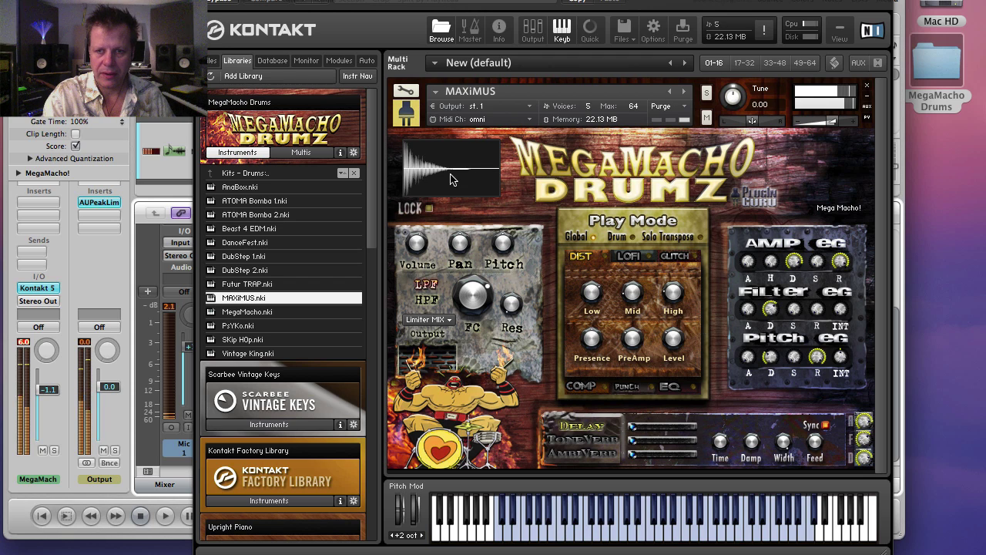
- Set the Output selector in the MAXiMUS drum controls to st. 1, and move Kontakt clear of the first Logic mixer channels
left_click(426, 320)
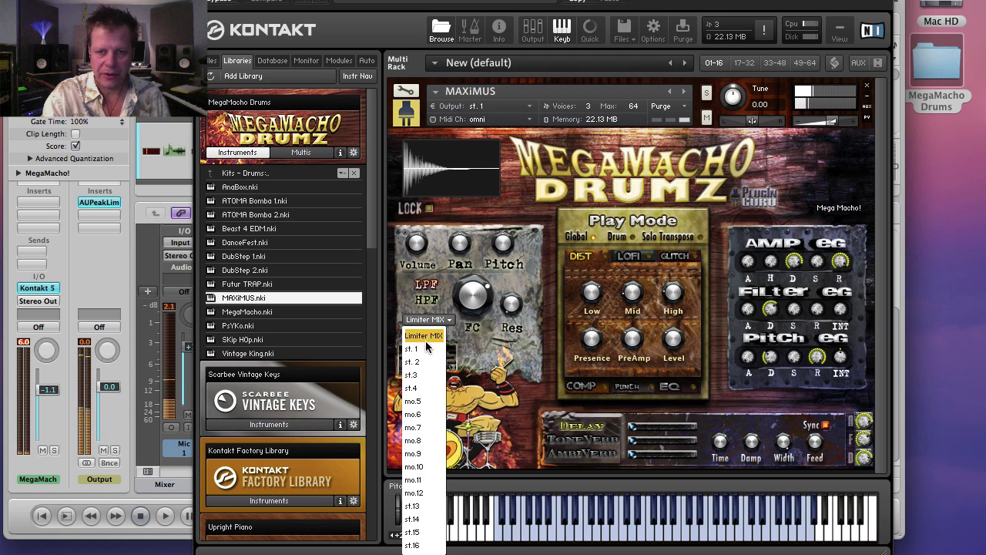
left_click(427, 348)
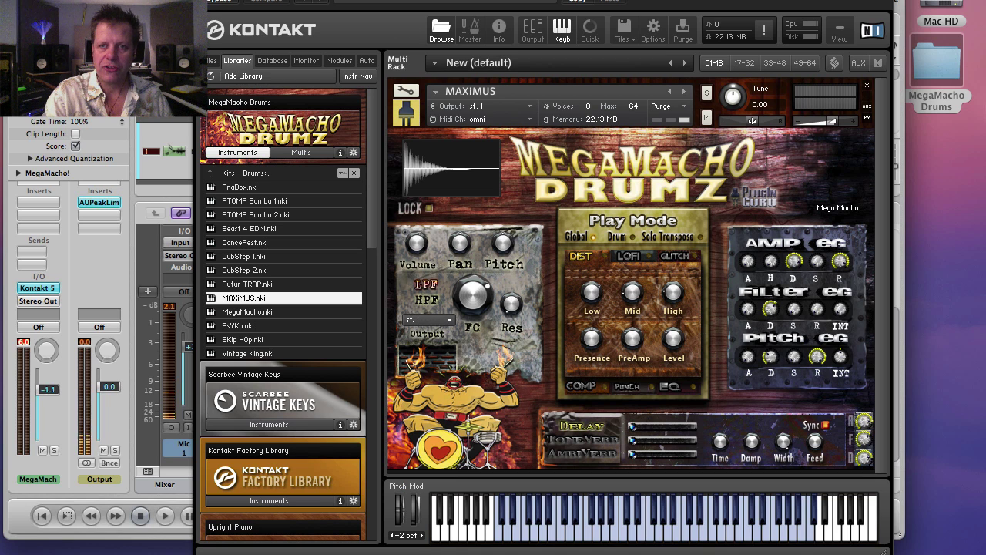
left_click_drag(539, 1, 743, 3)
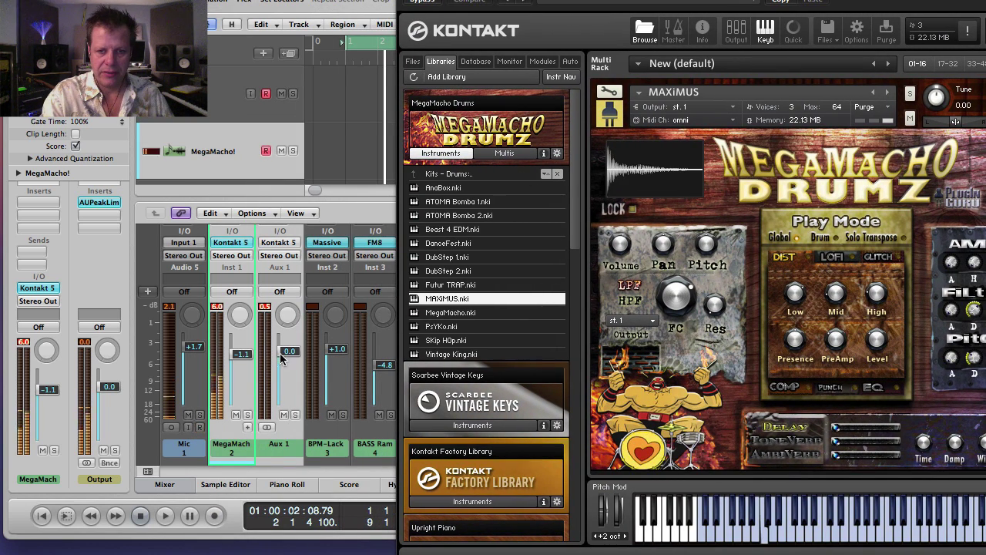
- Switch the MAXiMUS drum's Output selector to st. 2, and finally to st.3
left_click(634, 321)
left_click(616, 362)
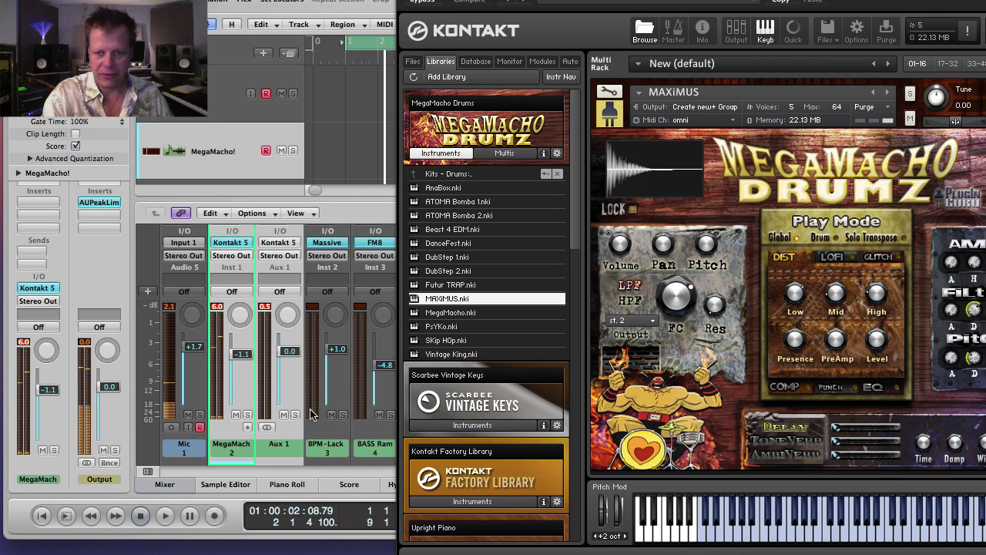
left_click(638, 317)
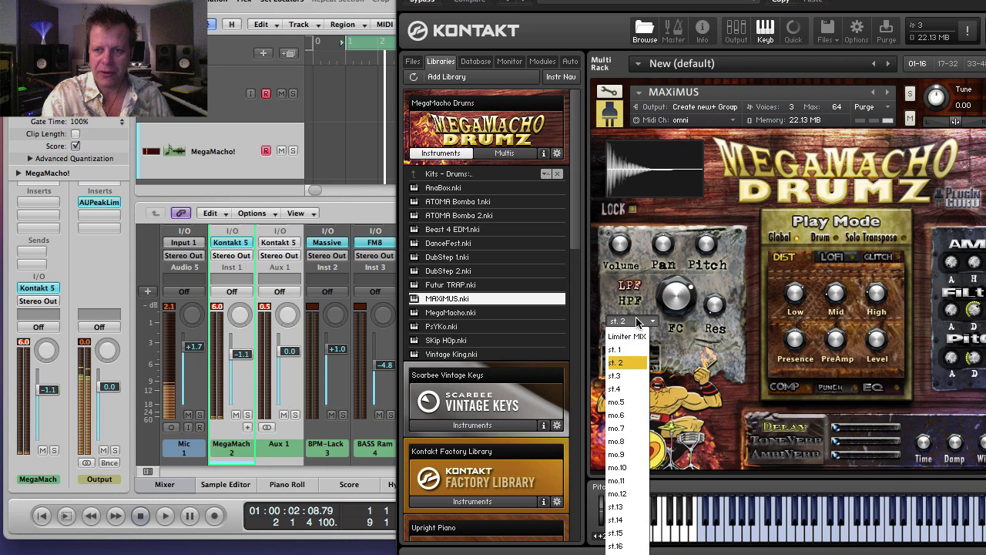
left_click(636, 377)
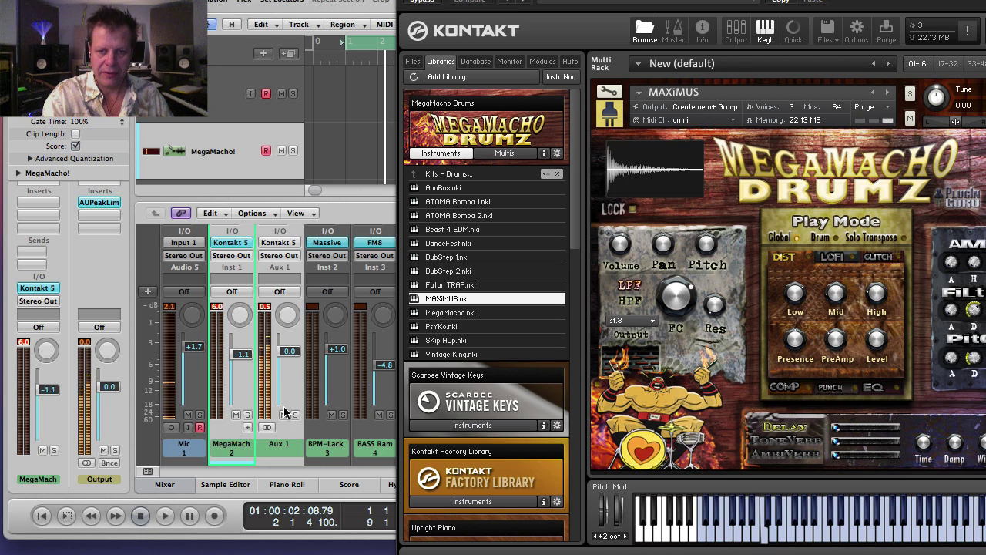
- Review the Kontakt output pairs of Inst 1 available as Aux 1's input, keeping Kontakt 5 5-6 selected
left_click(276, 245)
mouse_move(315, 331)
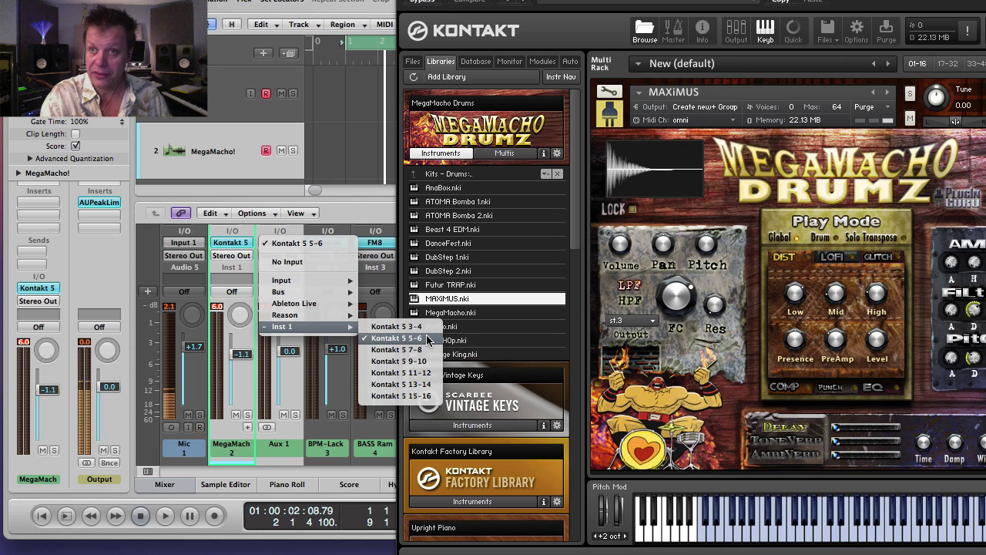
left_click(396, 338)
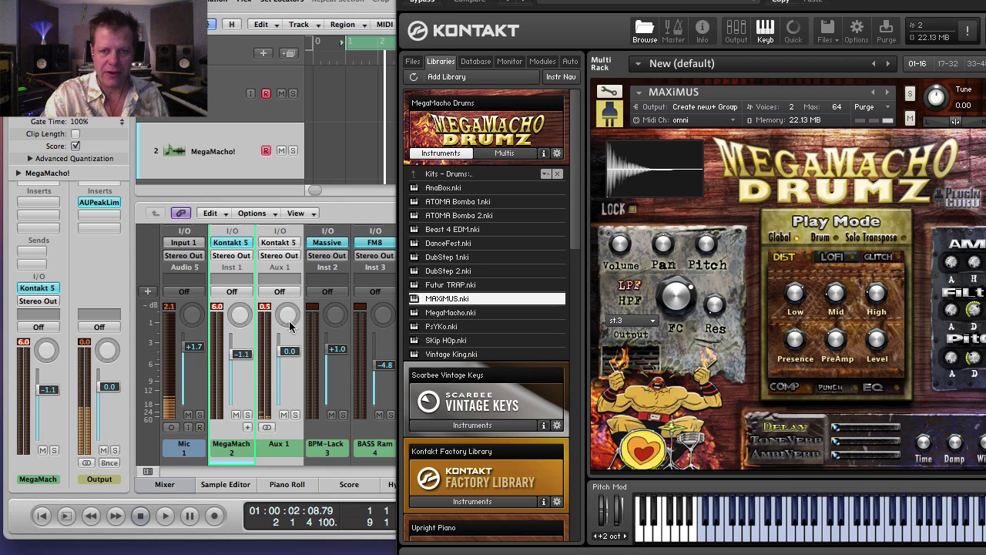
left_click(282, 243)
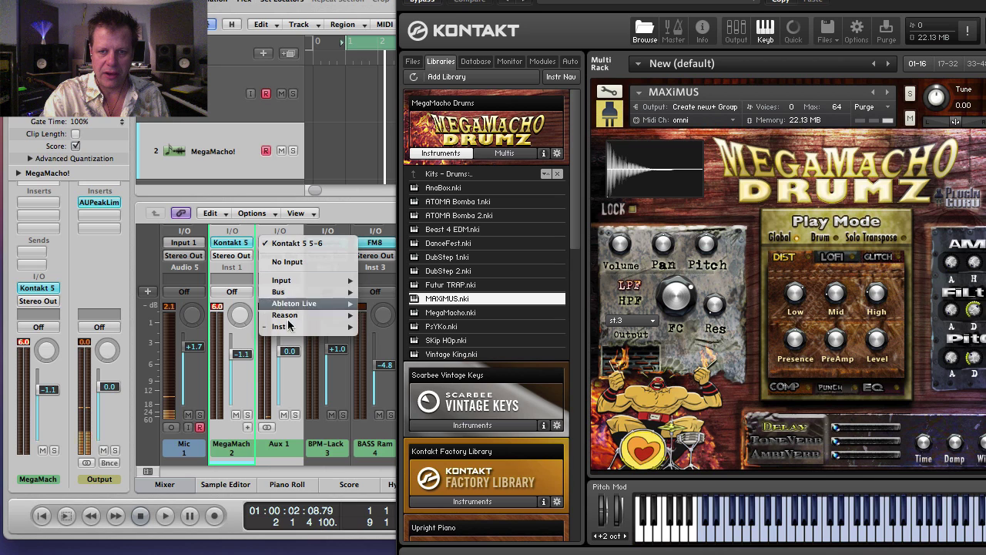
mouse_move(324, 326)
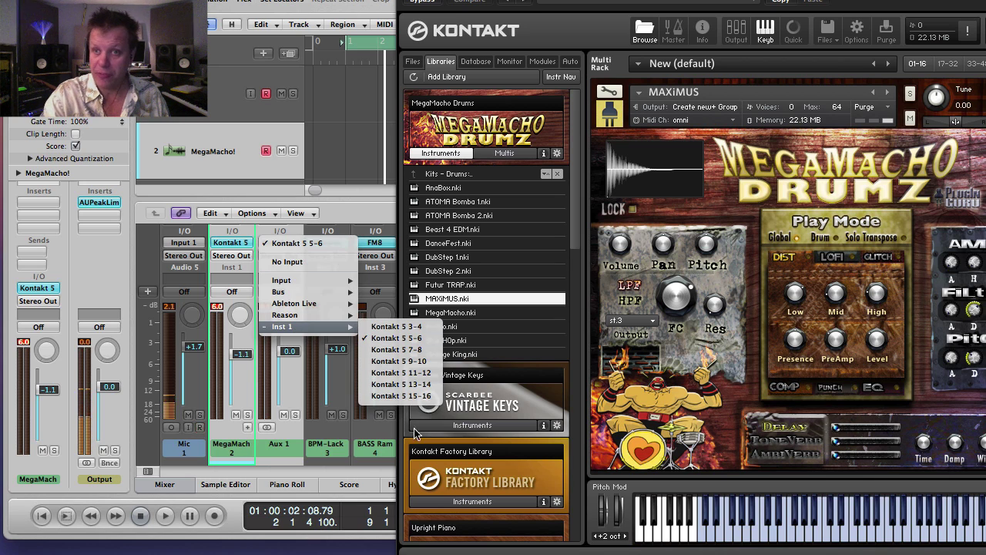
left_click(318, 460)
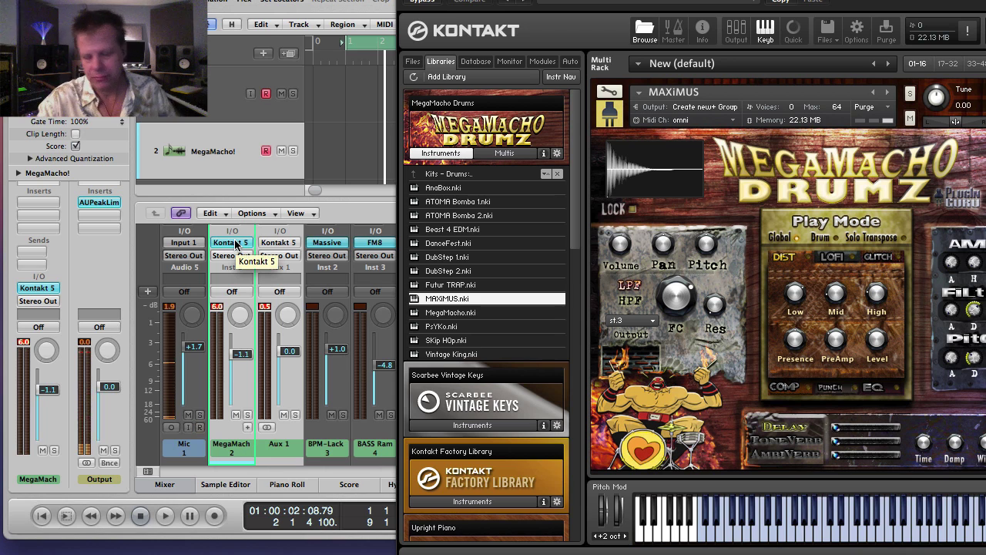
- Bring the full Kontakt window into view, show its output section, and review the st. 2 channel's physical output configuration
left_click_drag(737, 202, 486, 202)
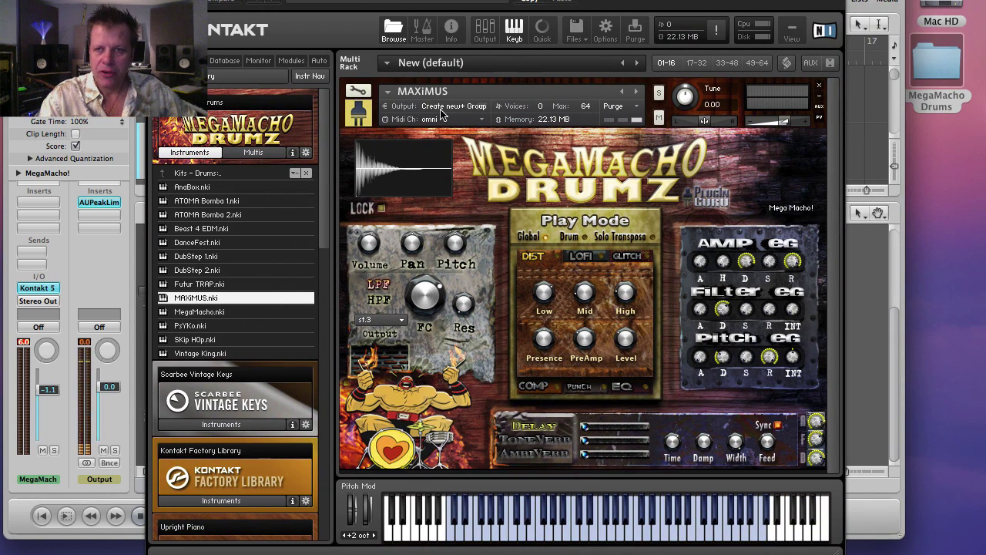
left_click(484, 31)
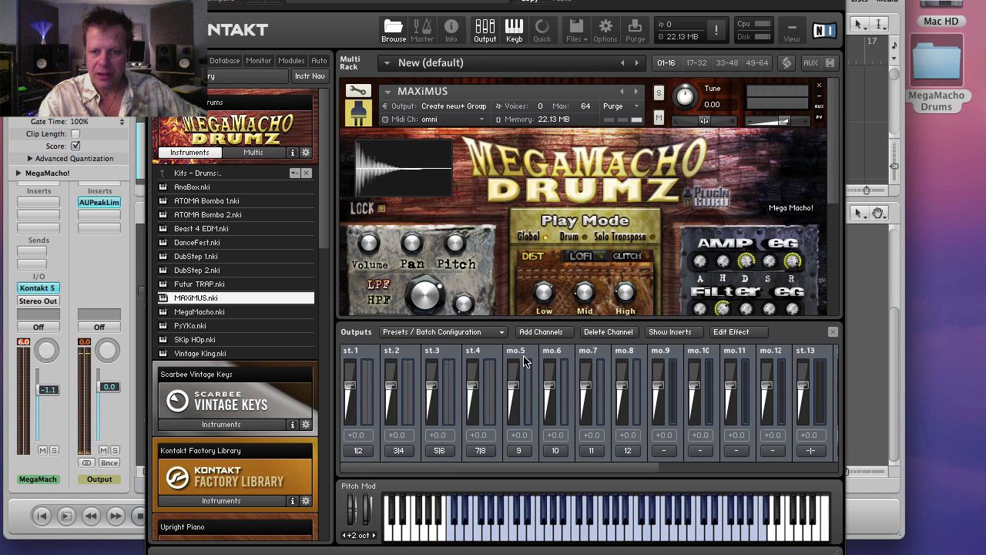
left_click(403, 450)
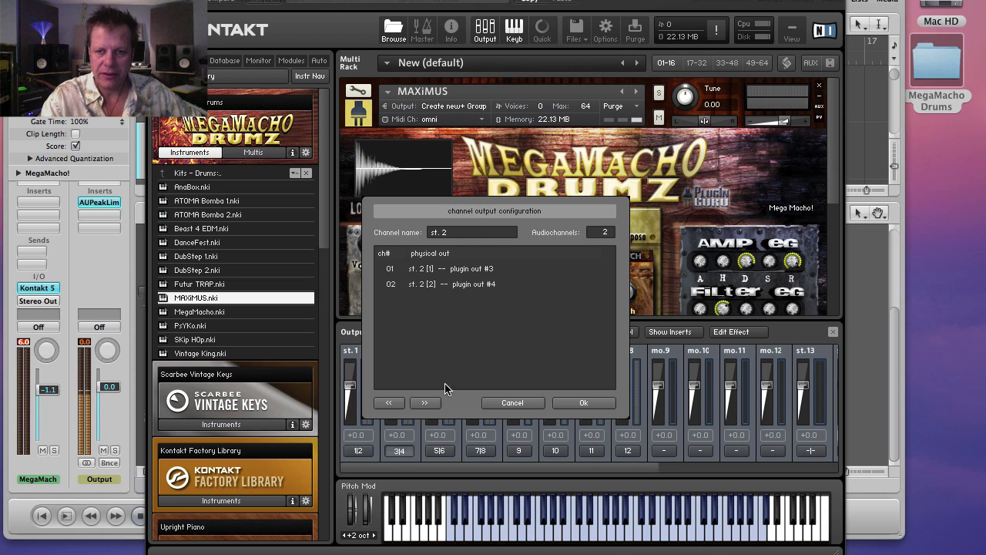
left_click(584, 403)
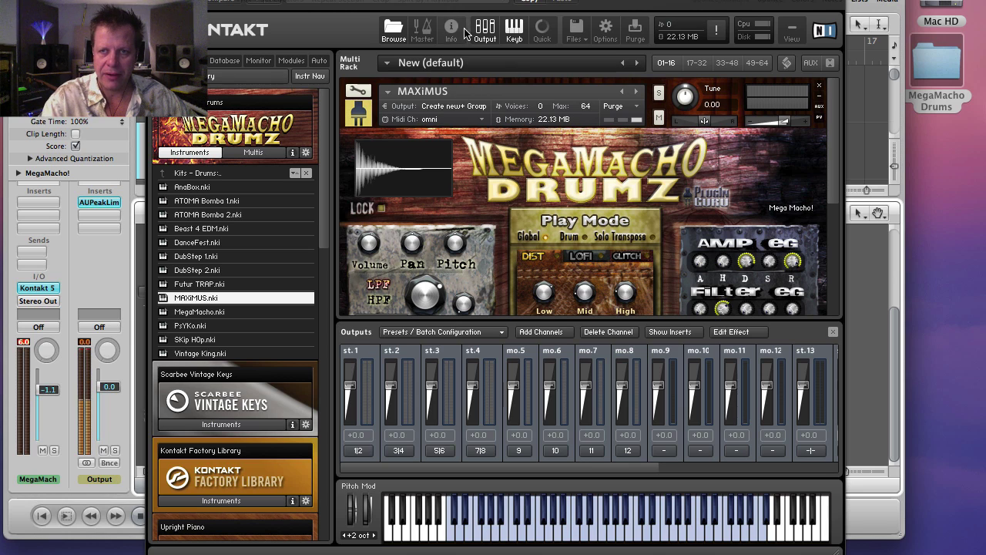
- Save Kontakt's current output section state as the default for All Formats
left_click(419, 332)
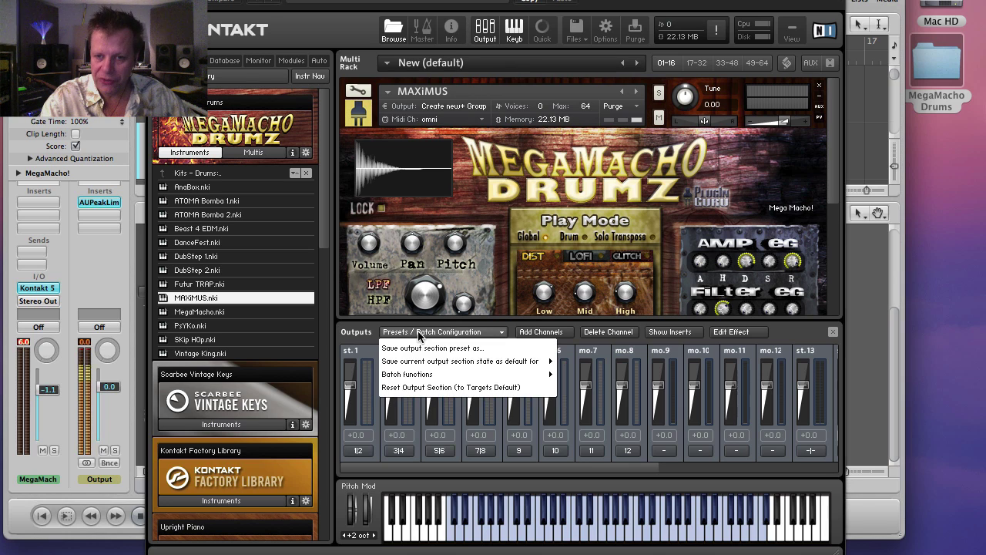
mouse_move(426, 362)
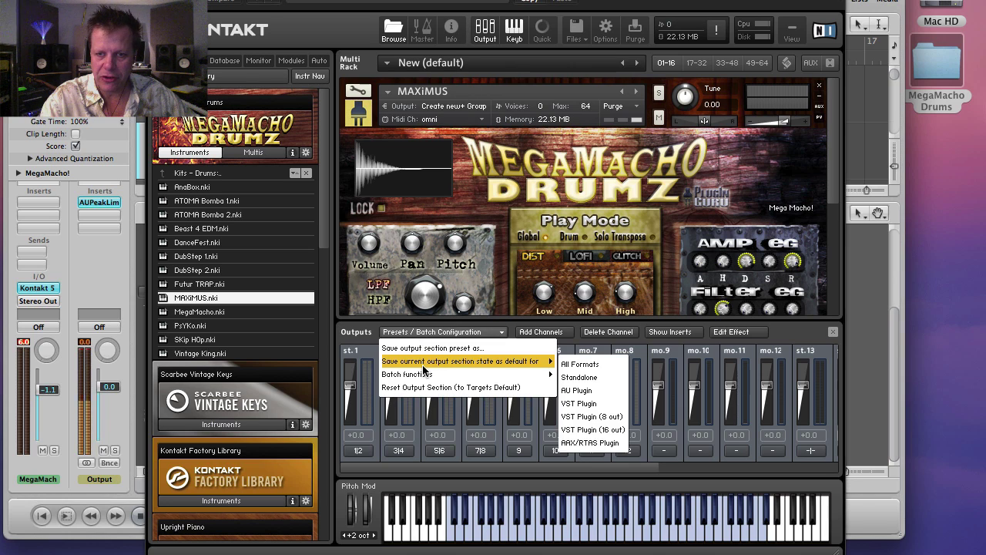
left_click(607, 367)
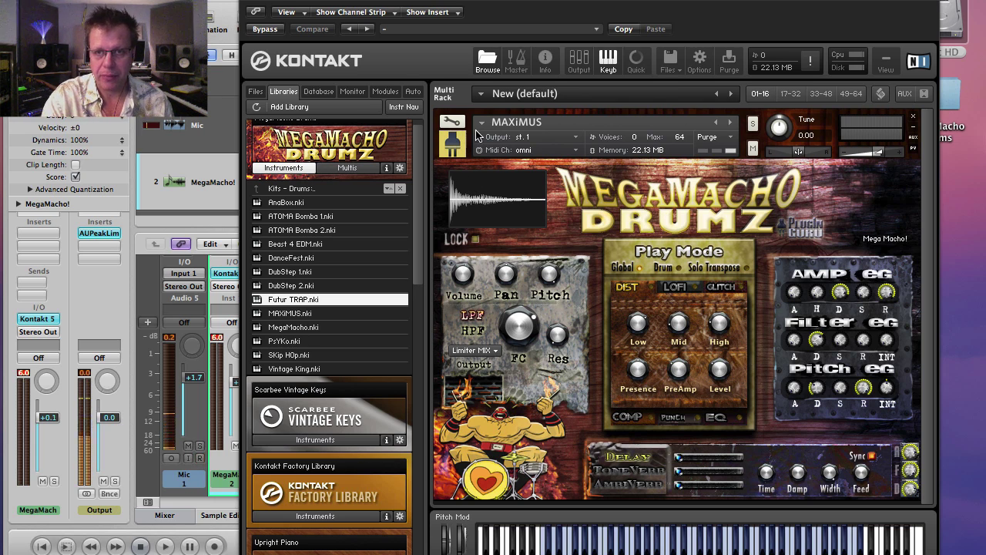
- Open the MAXiMUS instrument for editing and expand its SendEffects and InsertEffects sections
left_click(452, 123)
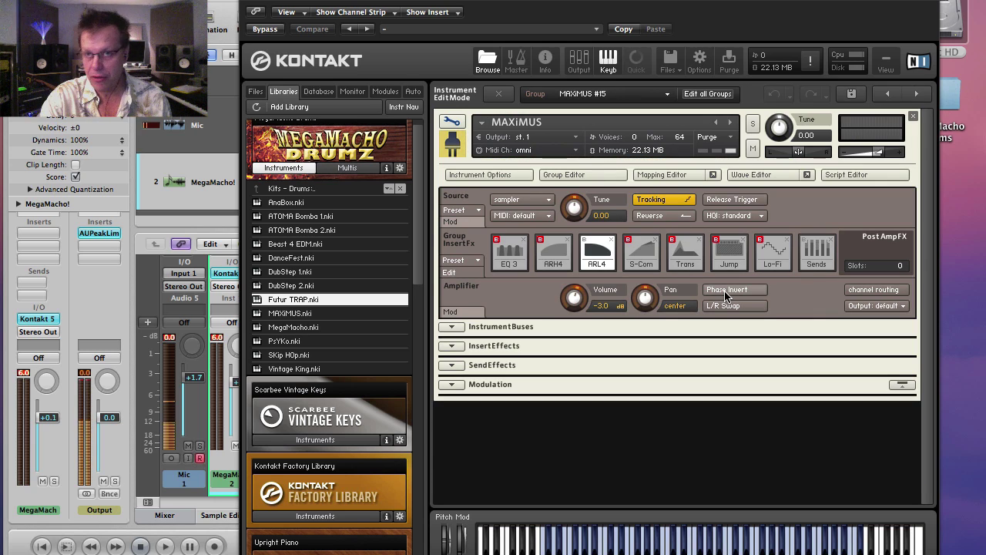
left_click(453, 123)
left_click(453, 122)
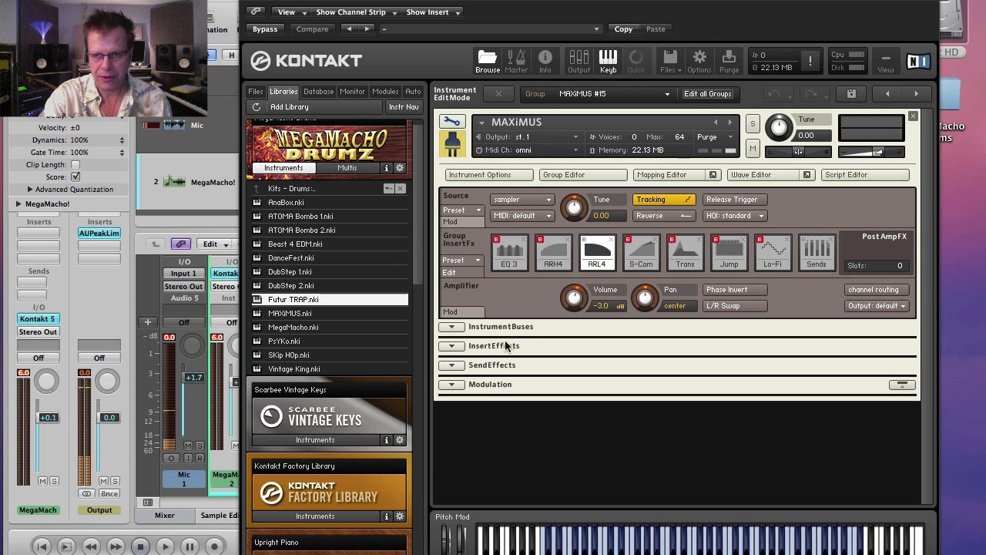
left_click(453, 364)
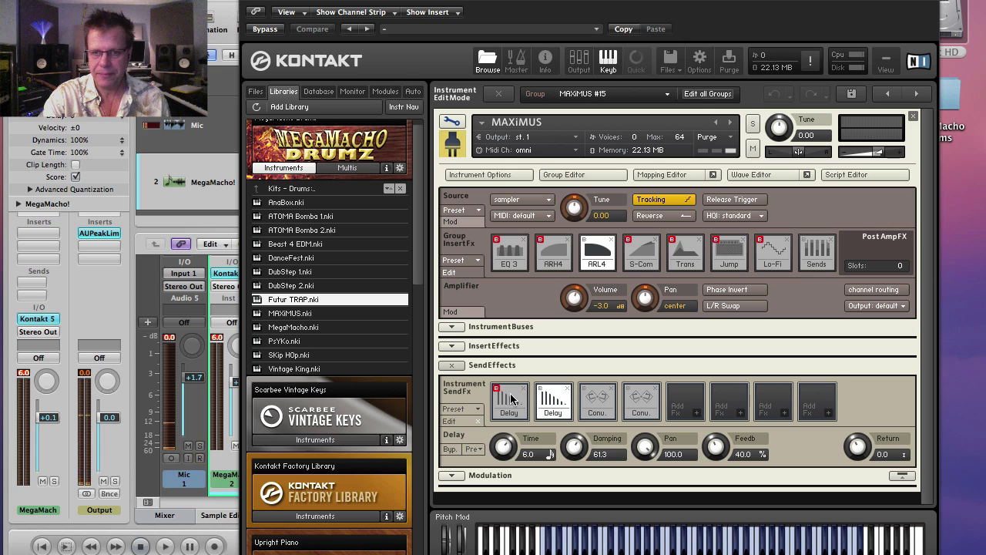
left_click(453, 346)
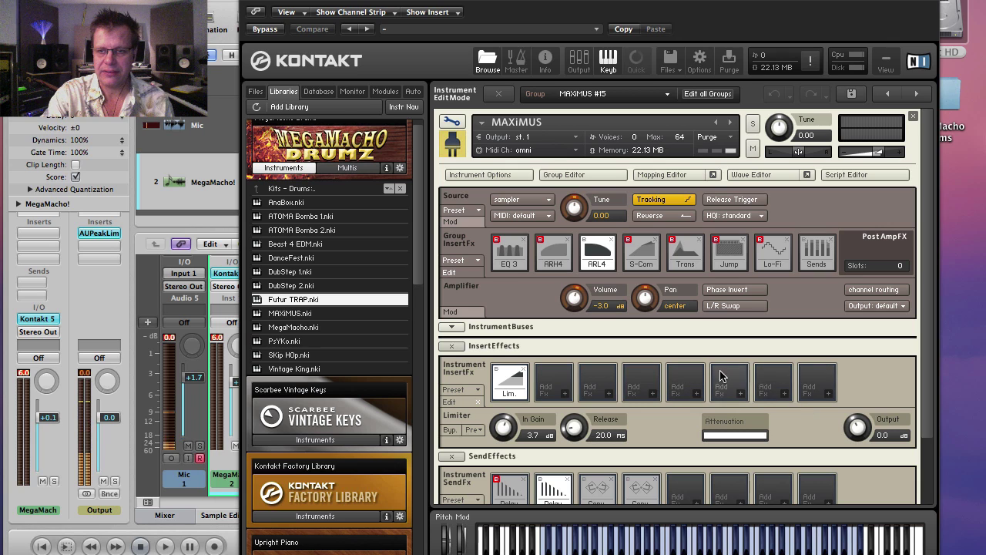
left_click(565, 395)
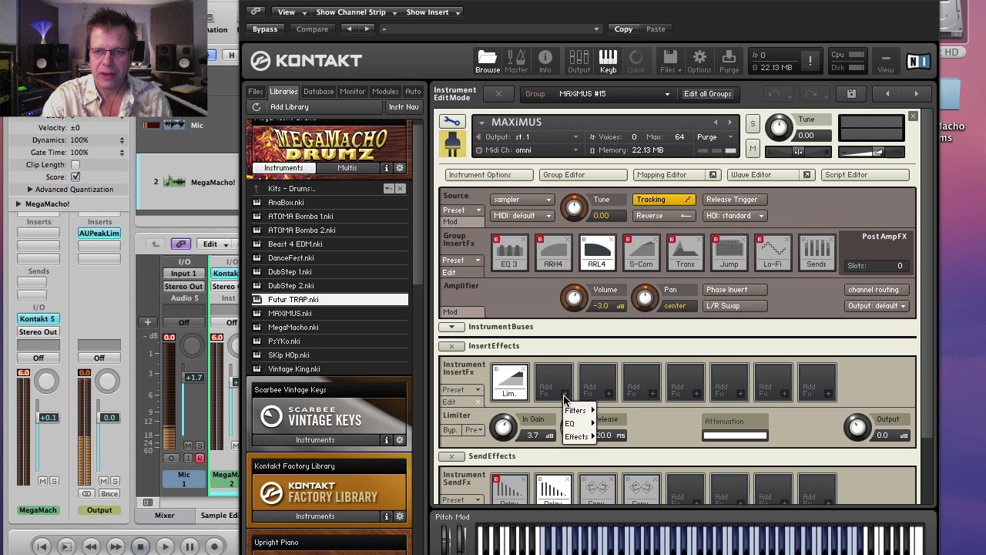
mouse_move(574, 436)
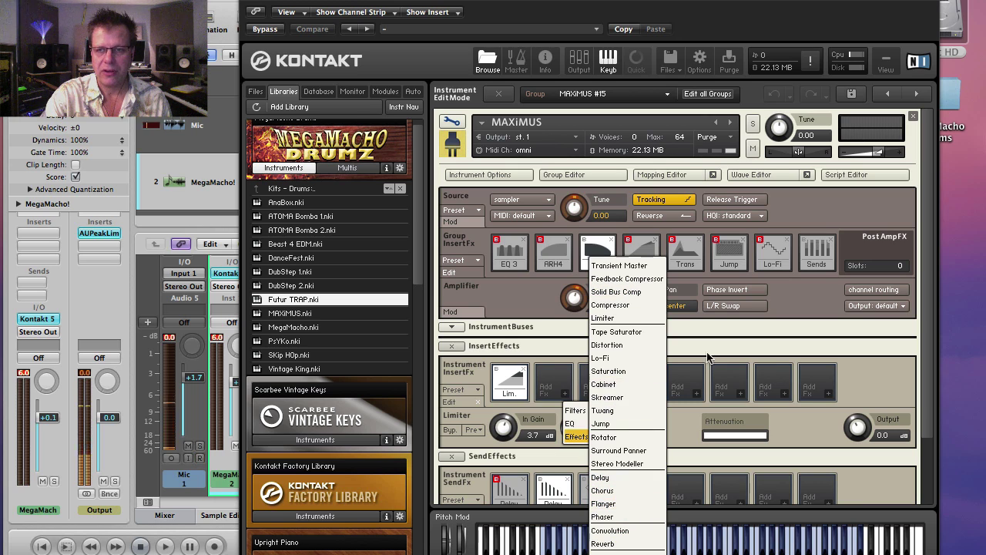
left_click(773, 368)
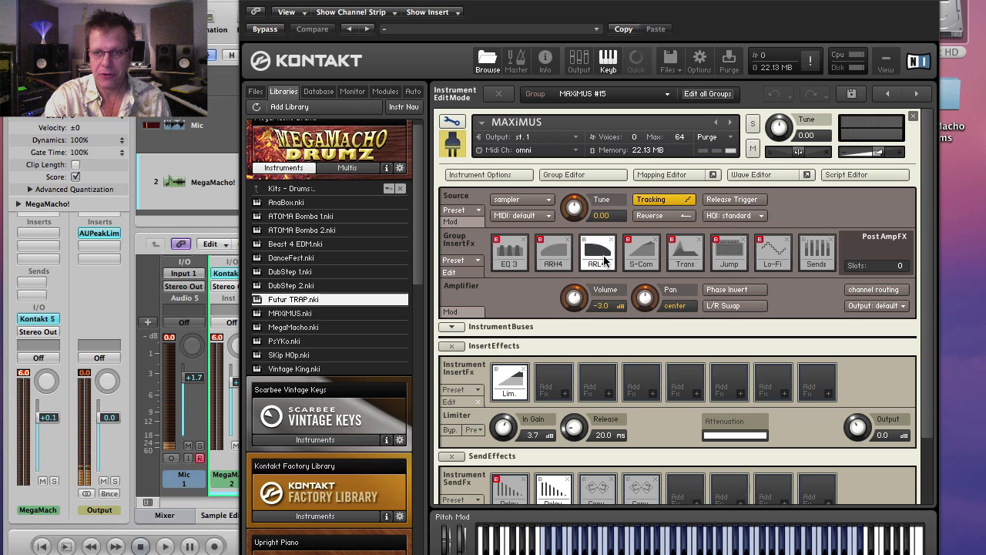
- Add a Tape Saturator to the second instrument insert slot, after the limiter
left_click(566, 395)
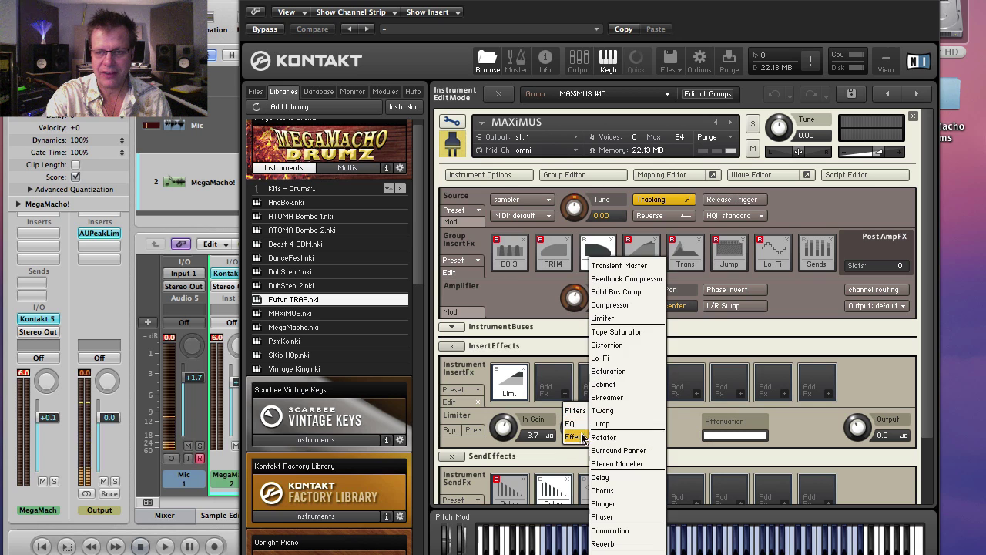
left_click(615, 332)
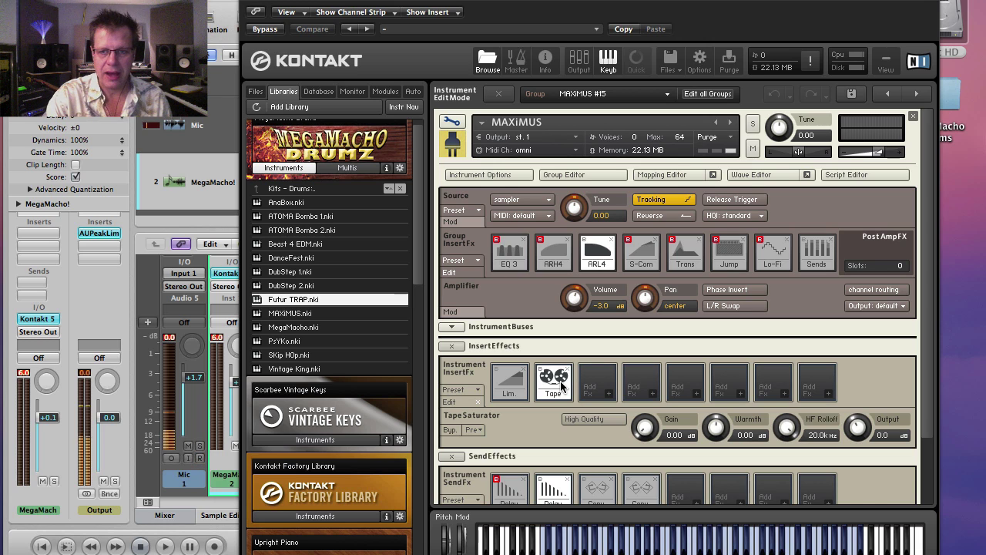
left_click(561, 385)
left_click(561, 385)
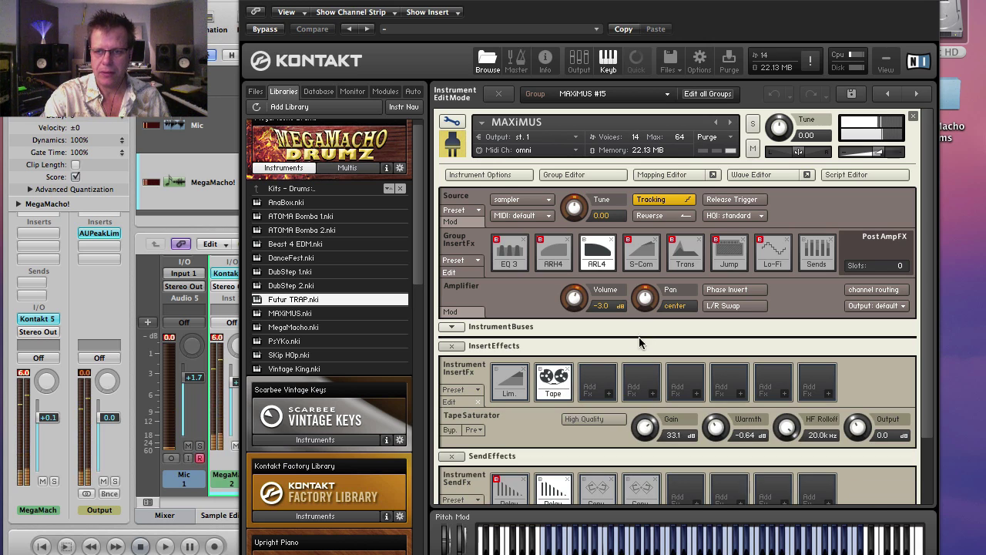
- Turn on High Quality for the Tape Saturator, set gain to about 15 dB and warmth to about 1.0 dB, and adjust HF Rolloff
left_click_drag(636, 423, 628, 385)
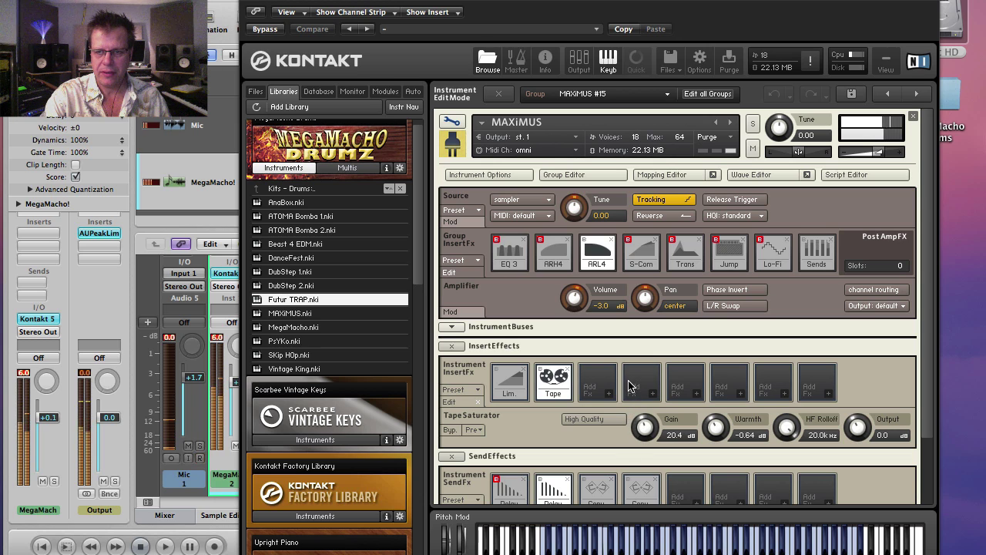
left_click(607, 418)
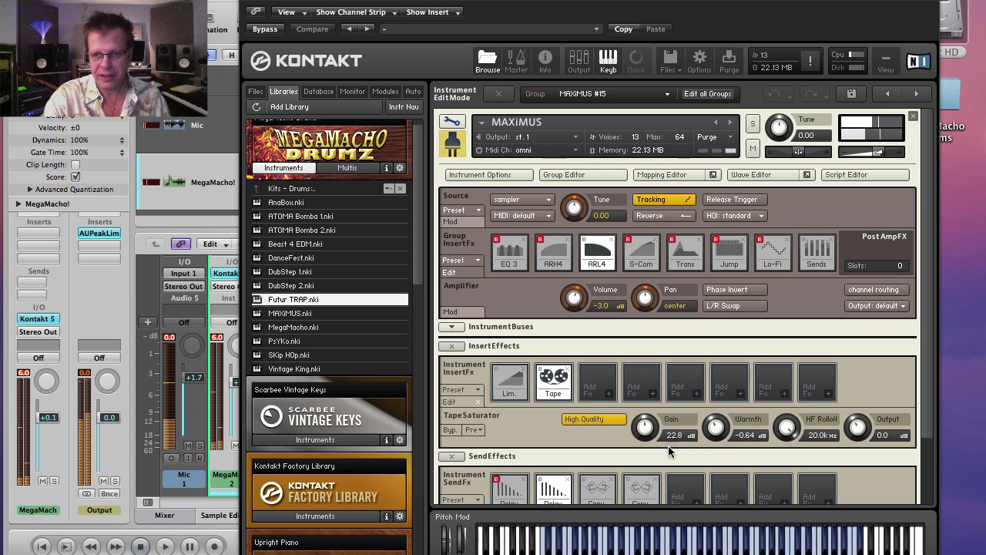
left_click_drag(647, 430, 728, 381)
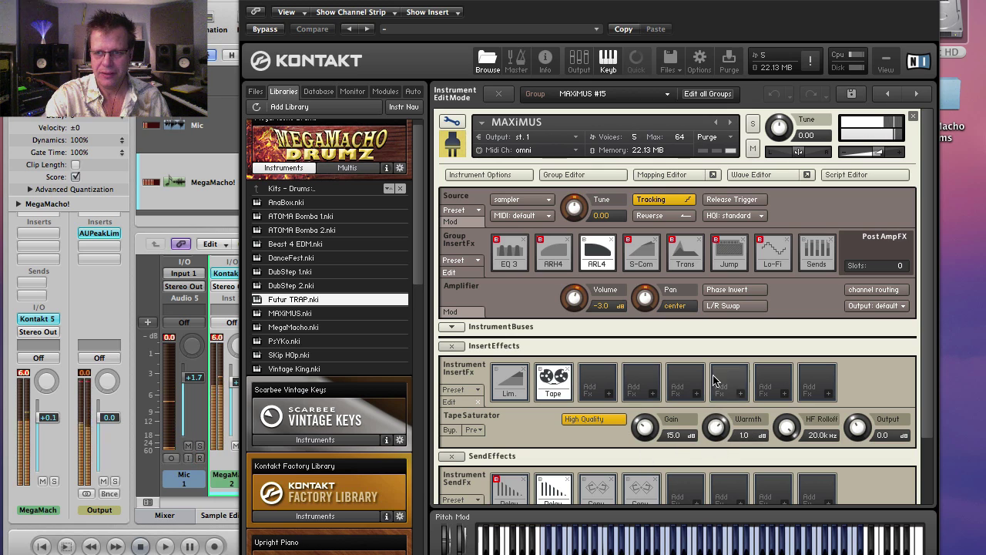
left_click_drag(789, 430, 761, 491)
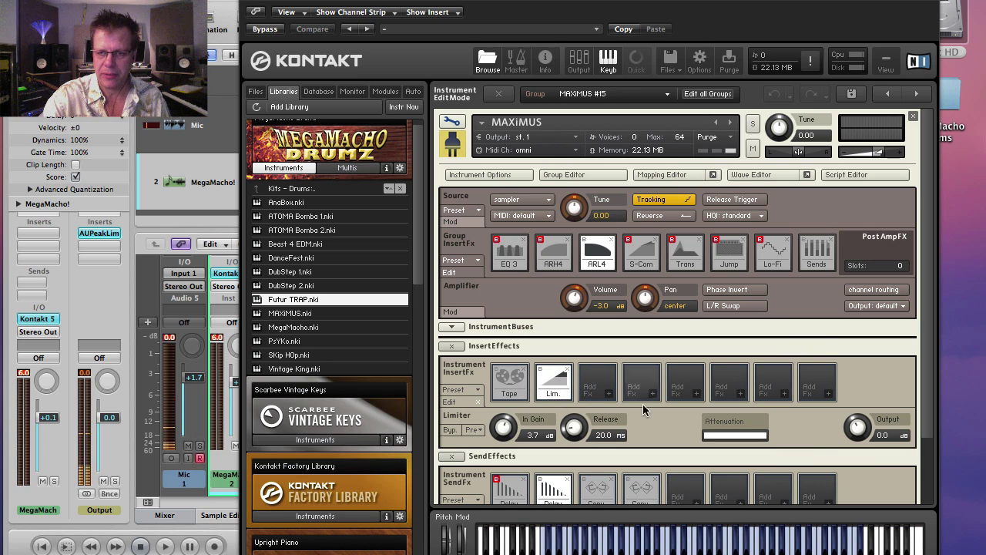
- Add a Delay to the third instrument insert slot
left_click(609, 394)
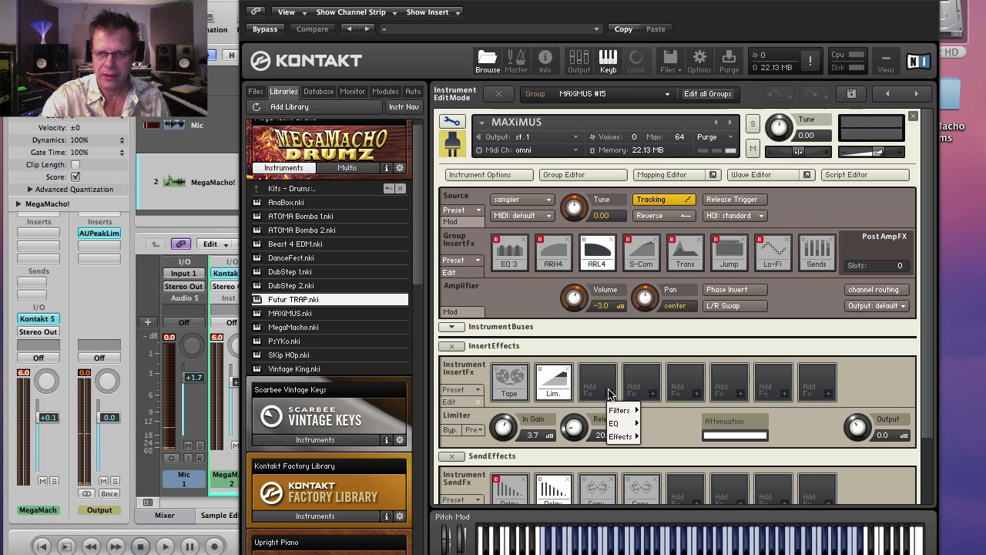
mouse_move(624, 436)
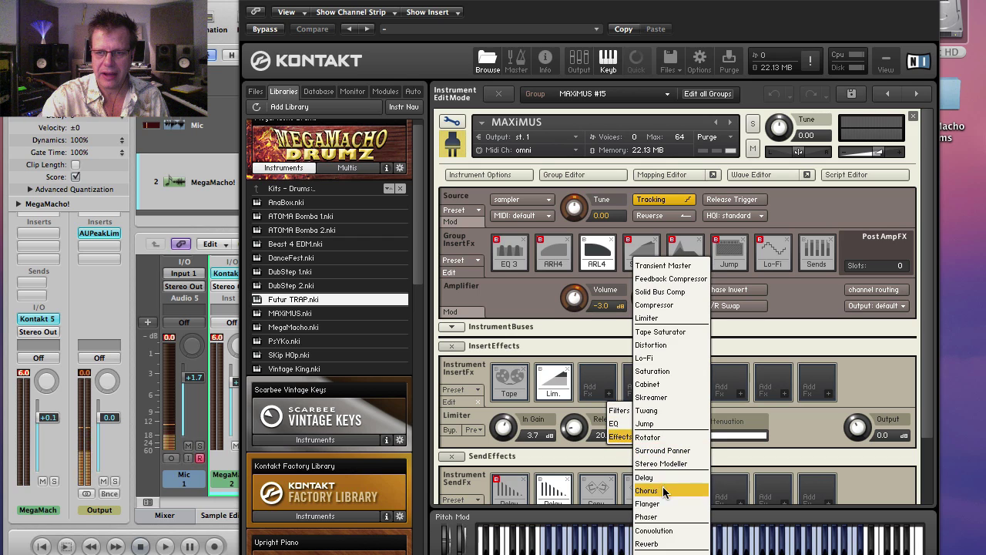
left_click(666, 477)
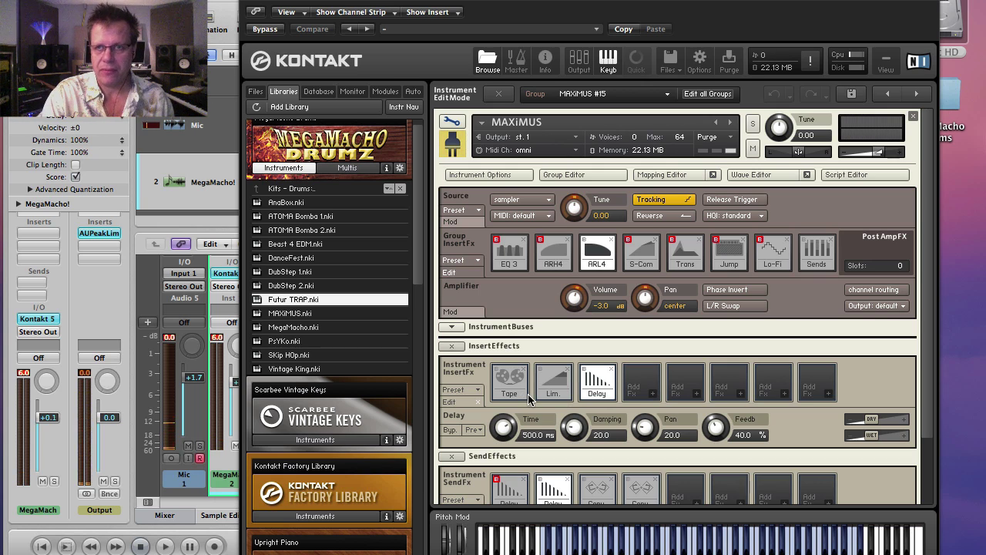
- Sync the time of the Delay in the third instrument insert slot to a quarter note
scroll(528, 394, "down", 3)
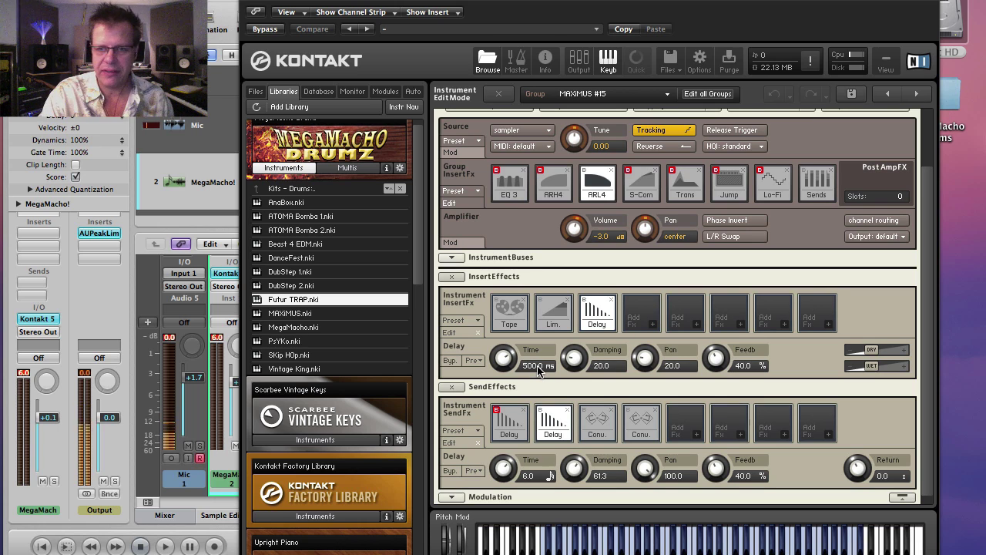
left_click(547, 367)
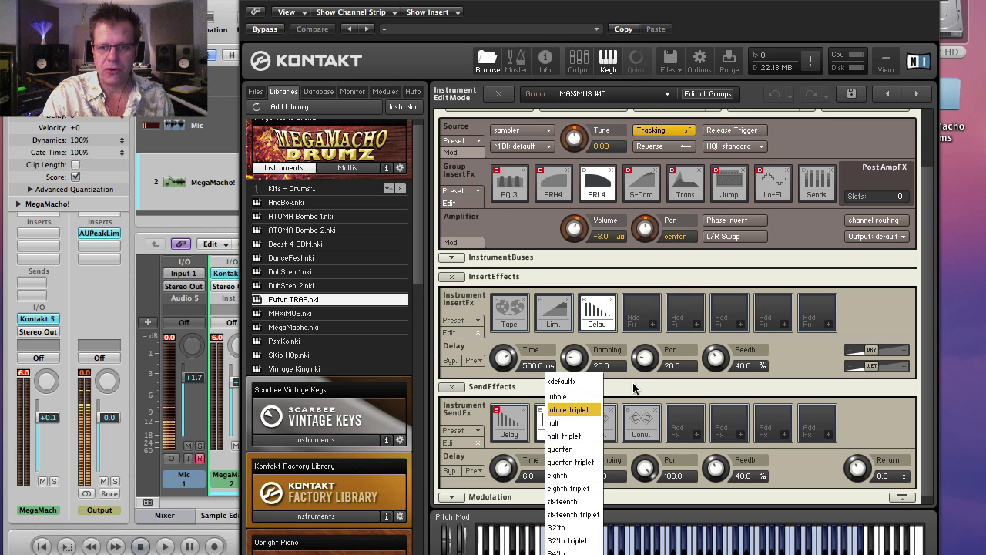
left_click(575, 409)
left_click_drag(507, 371, 505, 410)
left_click(551, 367)
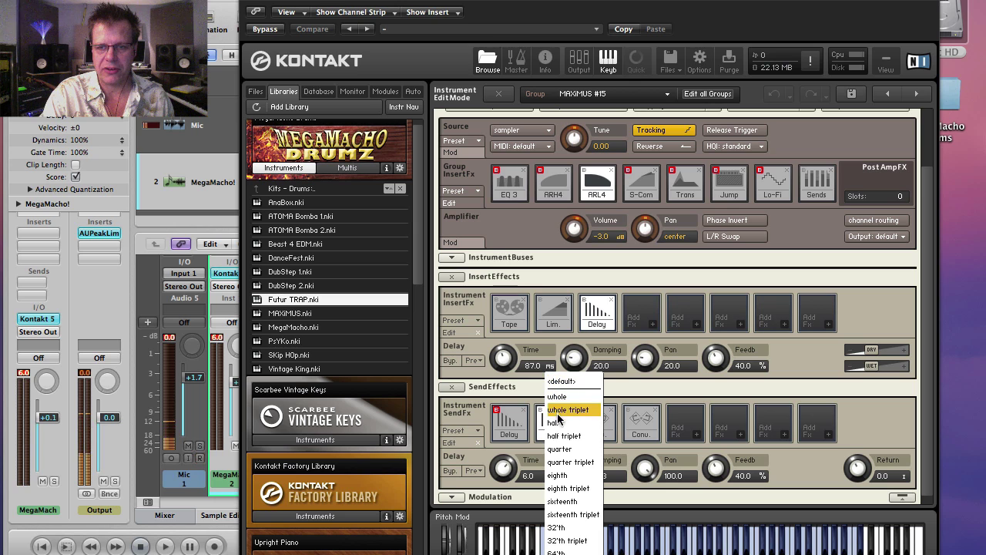
left_click(568, 450)
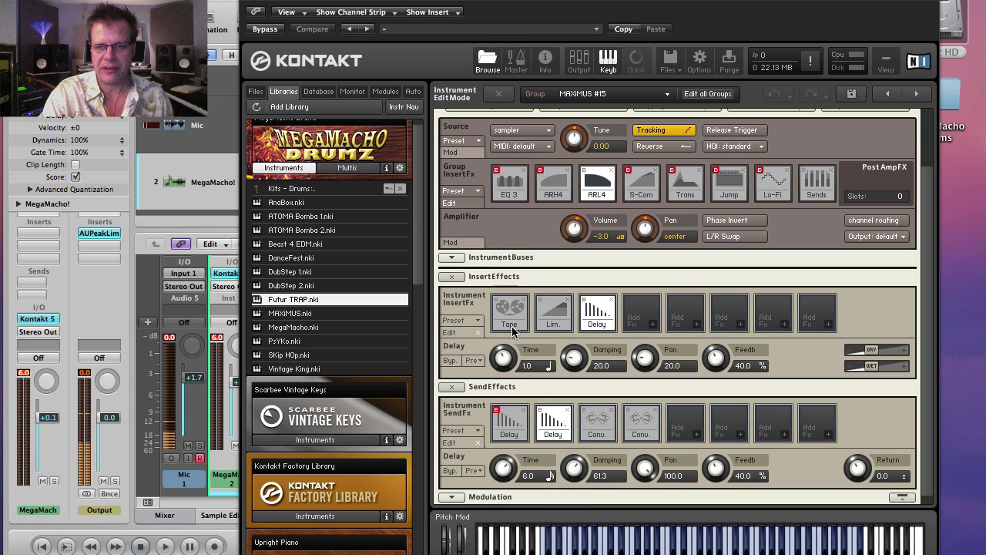
scroll(506, 312, "up", 3)
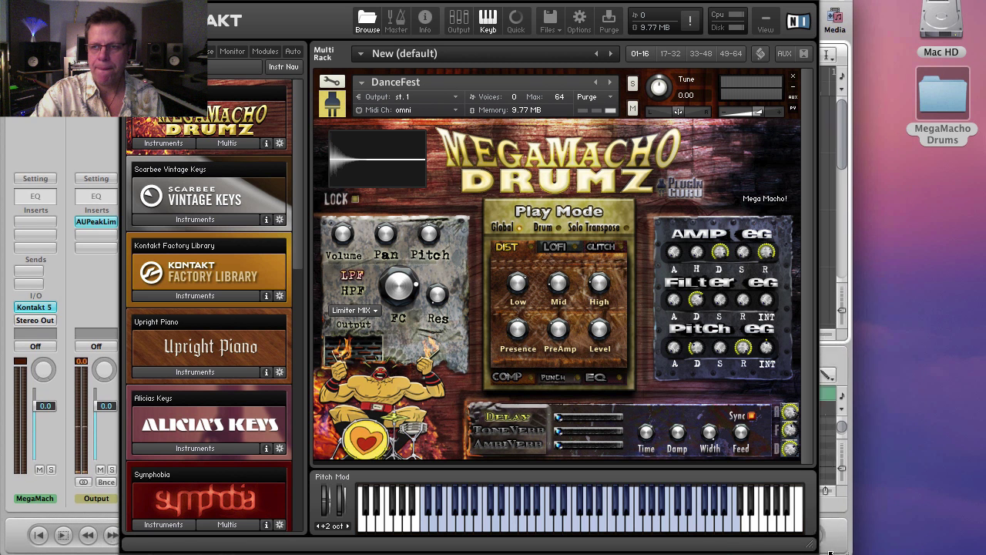
- Open the HipHop/Trap folder of Single Instrument Grooves in MegaMacho Grooves Set 1, inside the desktop's MegaMacho Drums folder
double_click(951, 112)
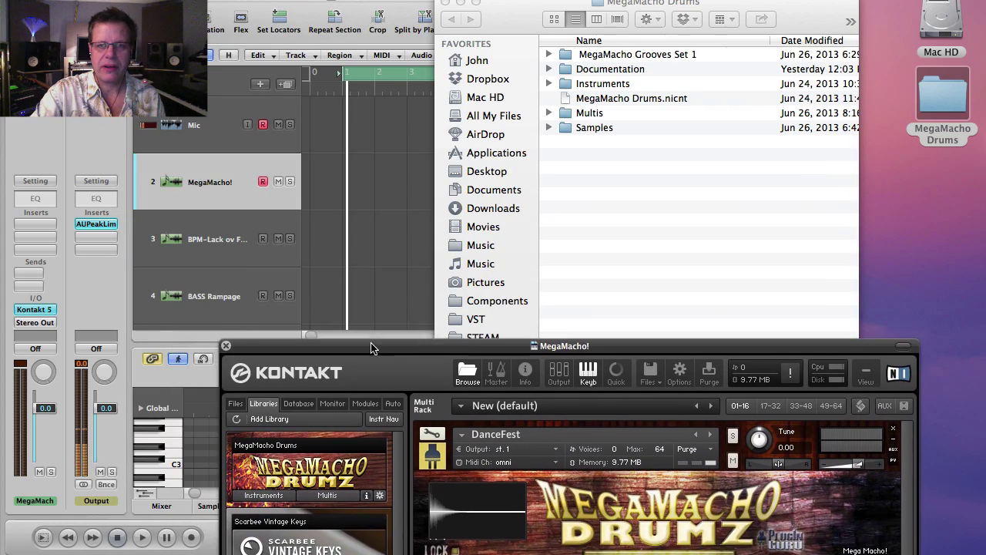
double_click(568, 54)
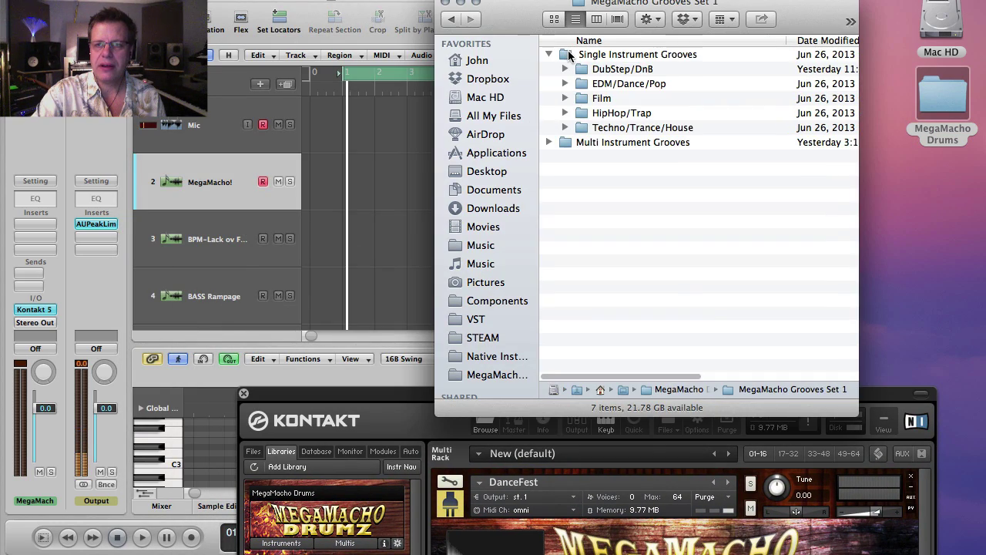
left_click(583, 115)
double_click(582, 114)
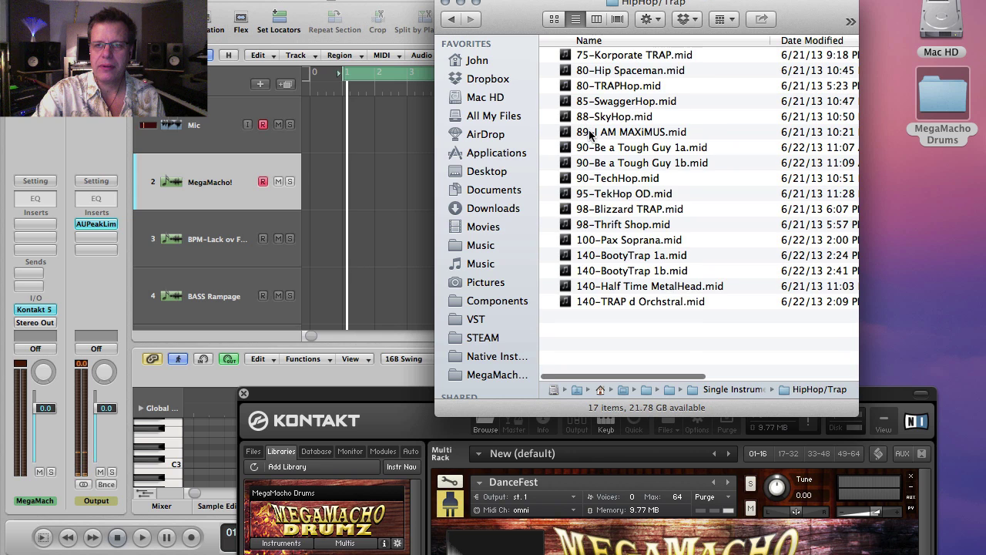
- Import 98-Blizzard TRAP.mid onto the MegaMacho! track at bar 1 and uncover the arrangement by moving the Kontakt window away
left_click_drag(620, 215, 370, 182)
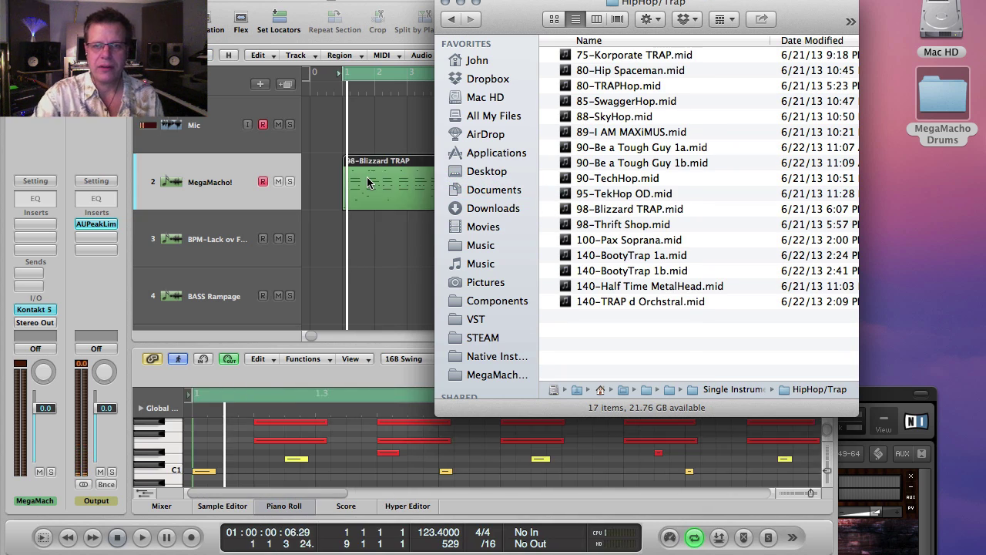
left_click(489, 202)
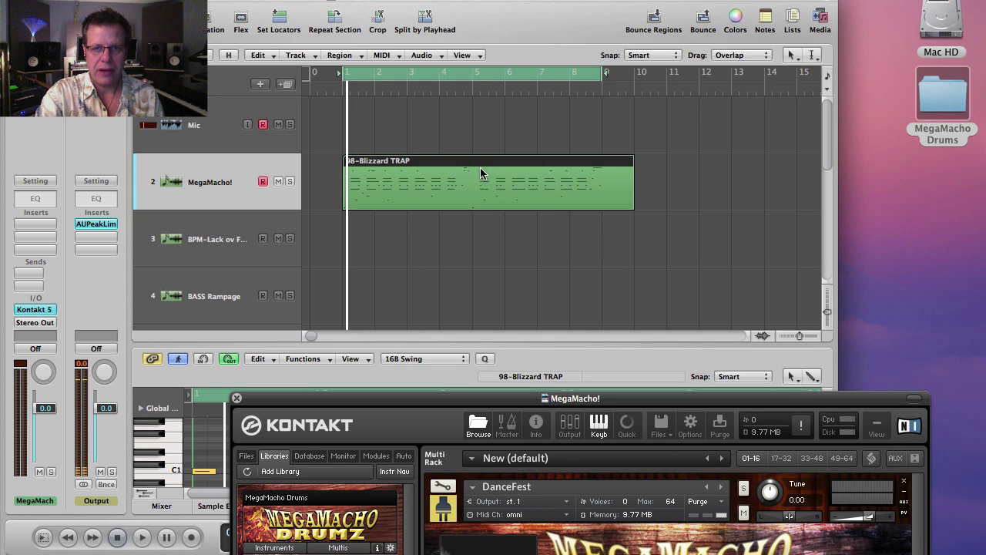
left_click_drag(468, 400, 482, 553)
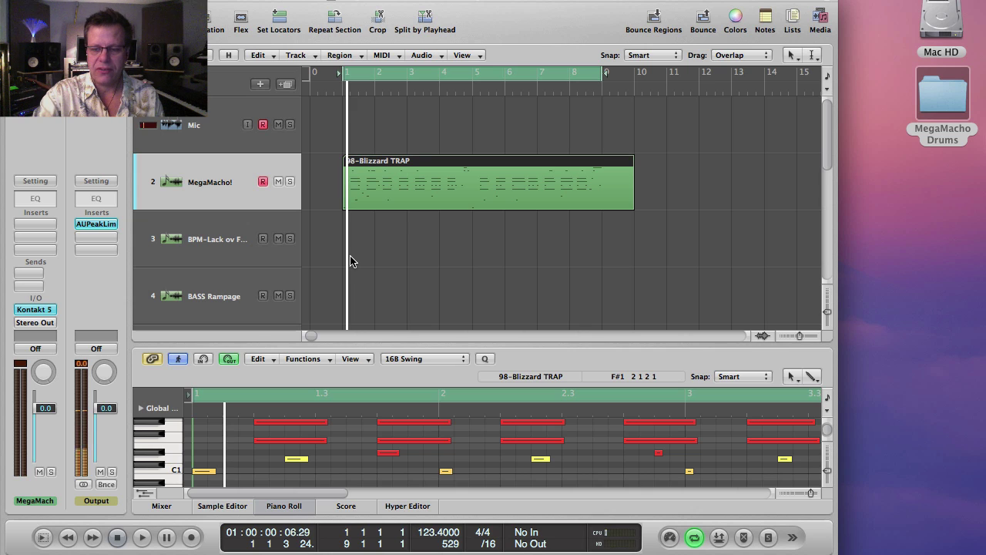
- Play a moment of the imported groove and raise the project tempo to 135.4 BPM
key("space")
key("space")
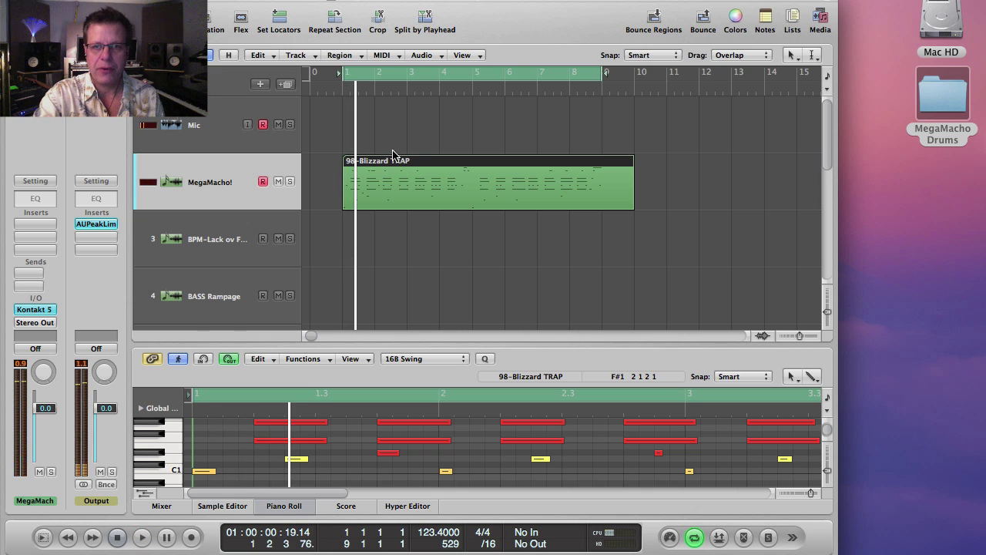
left_click_drag(450, 546, 450, 518)
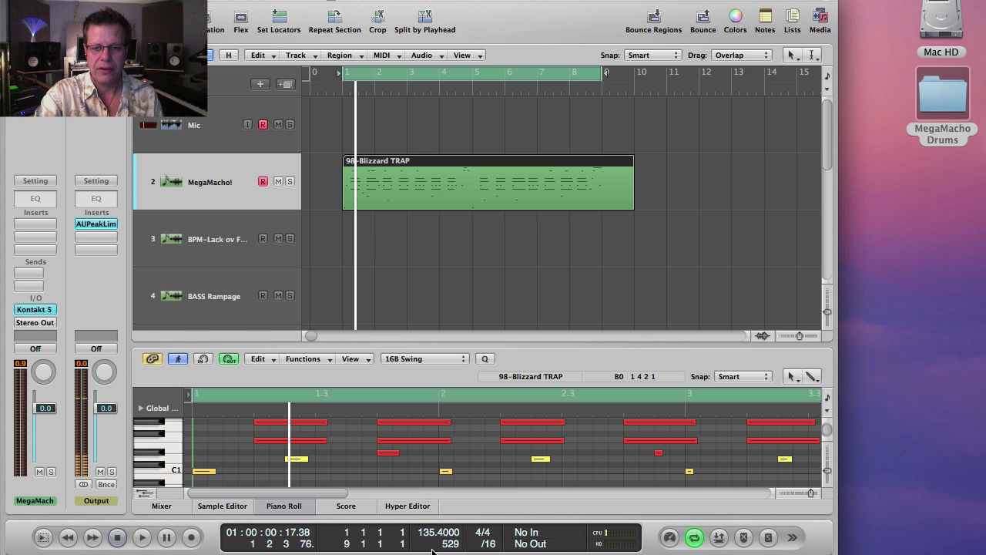
- Bring back Kontakt, list the MegaMacho Drums instruments and audition the groove through the preceding kits, from Beast 4 EDM back to AnaBox
key("v")
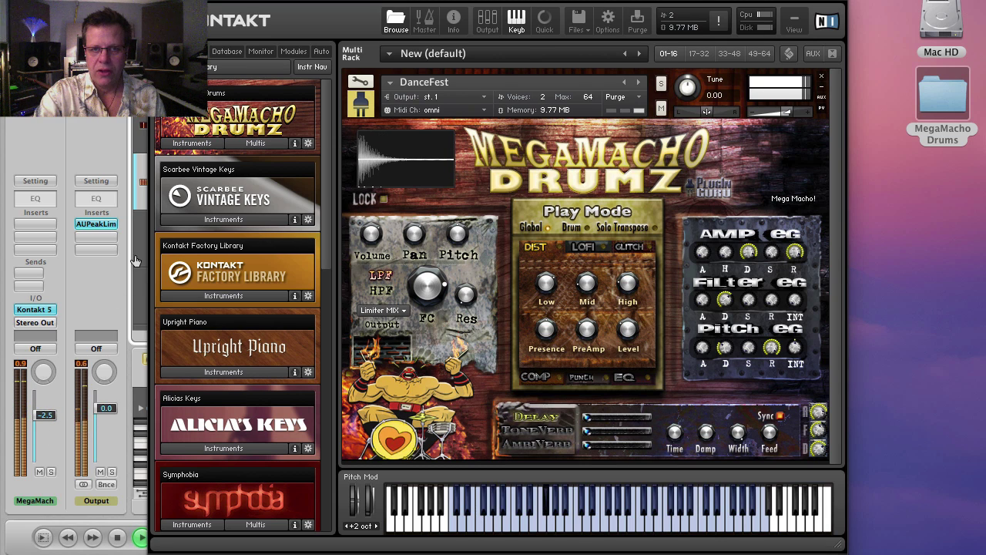
left_click(190, 143)
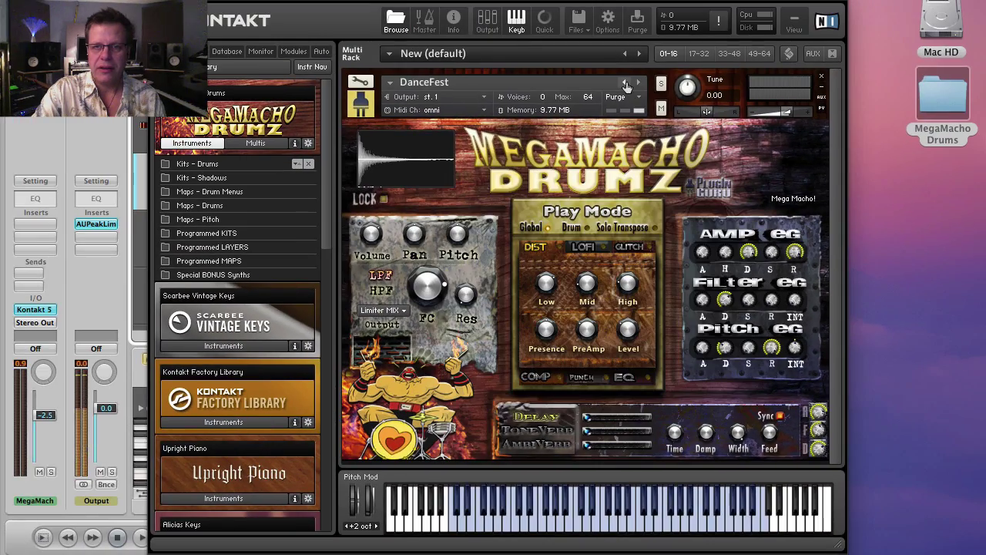
left_click(625, 82)
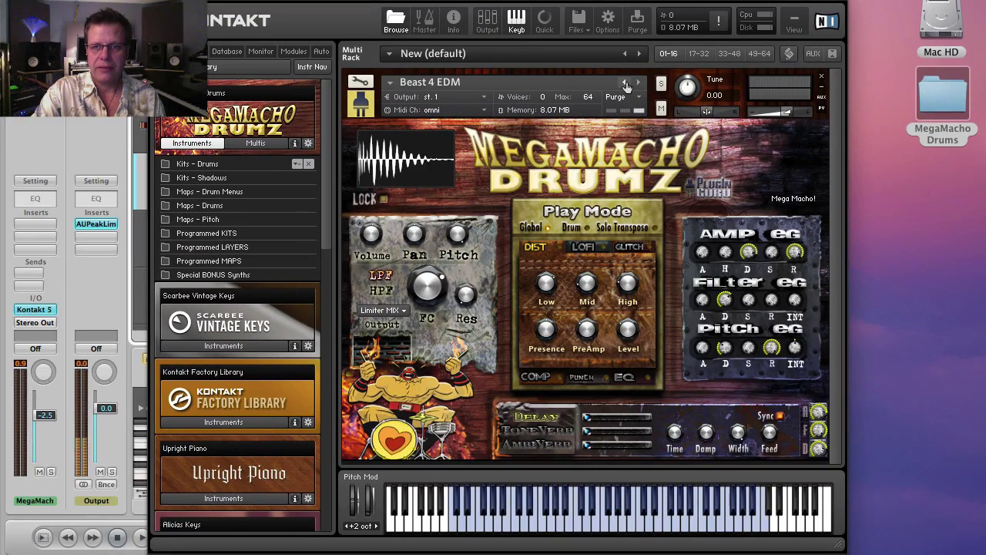
left_click(626, 85)
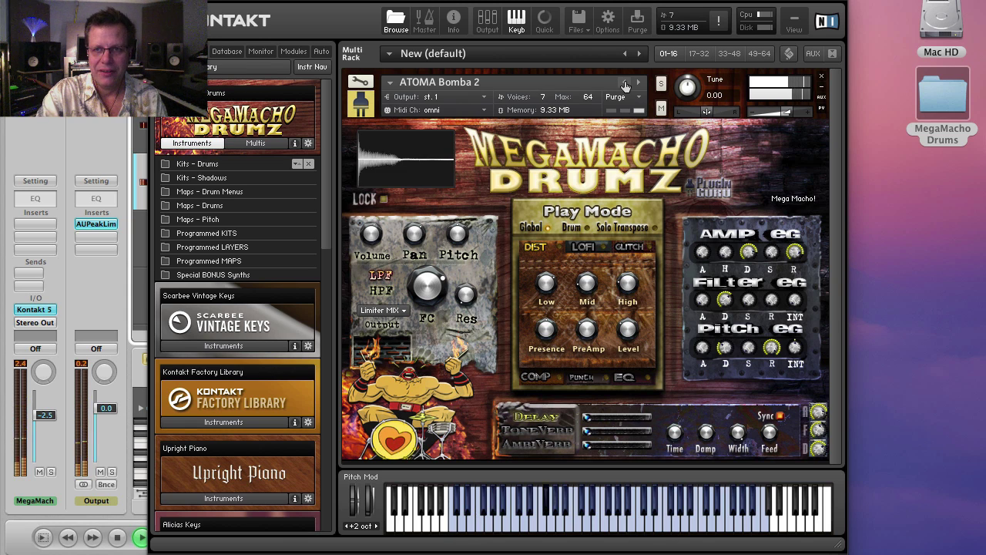
left_click(625, 84)
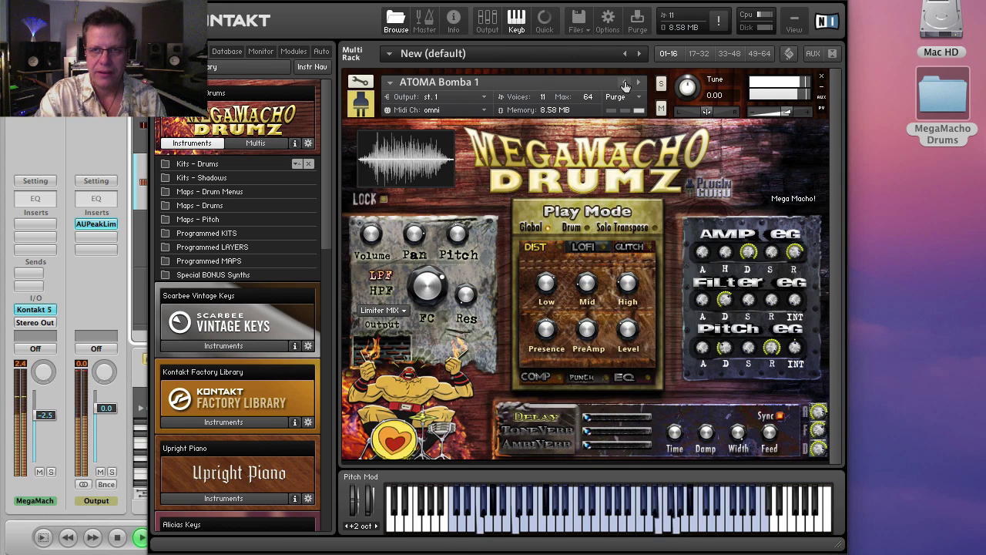
left_click(625, 84)
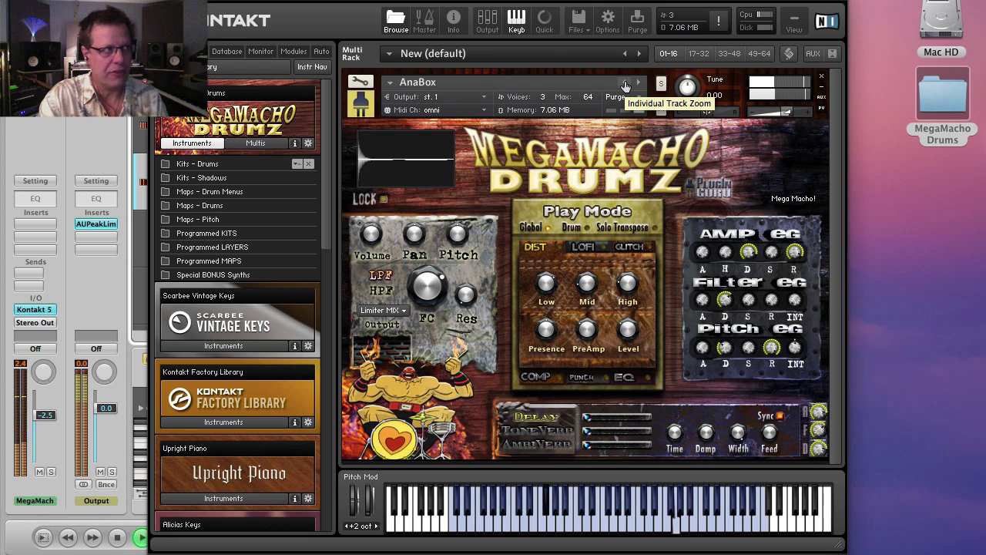
- Continue backward through the kits from Vintage King to Futur TRAP, auditioning each with the groove
left_click(625, 83)
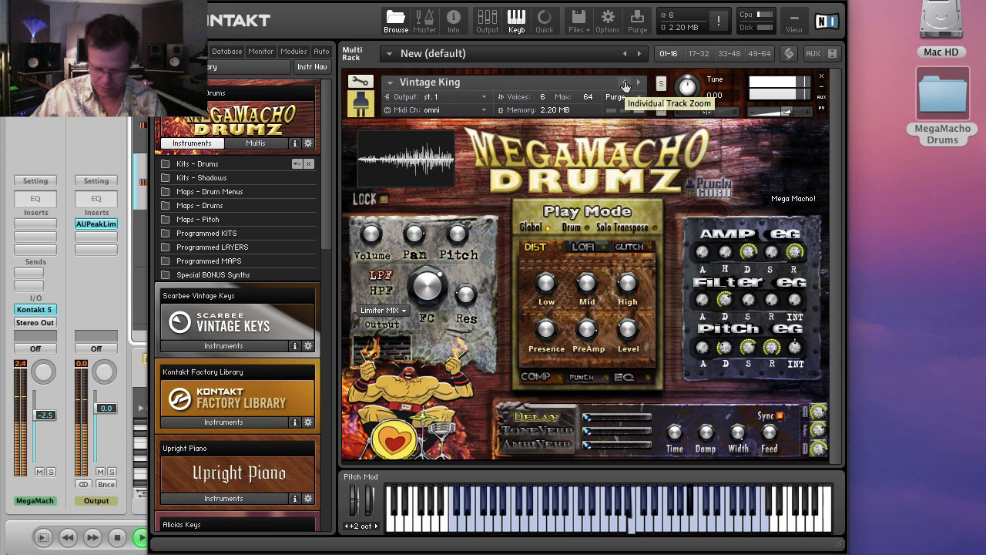
left_click(625, 82)
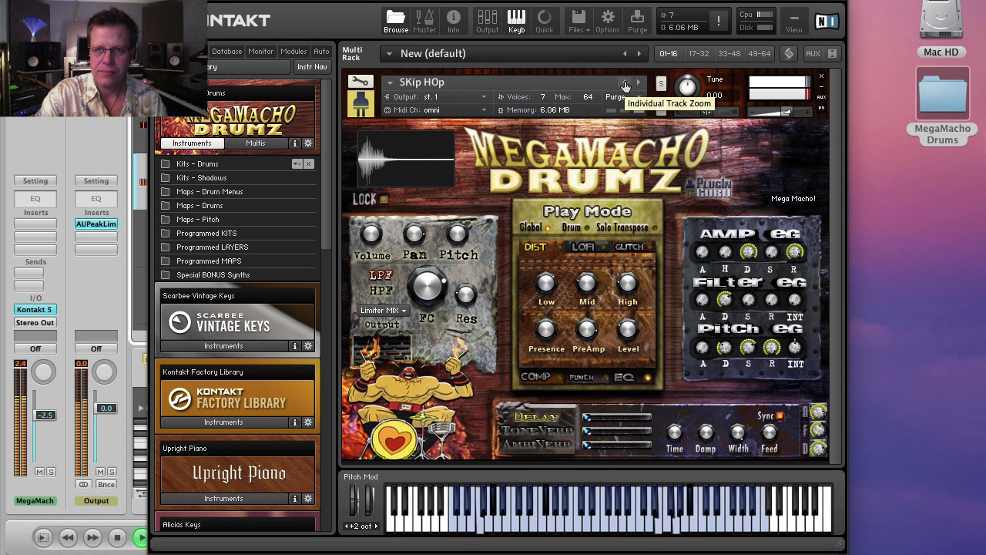
left_click(626, 83)
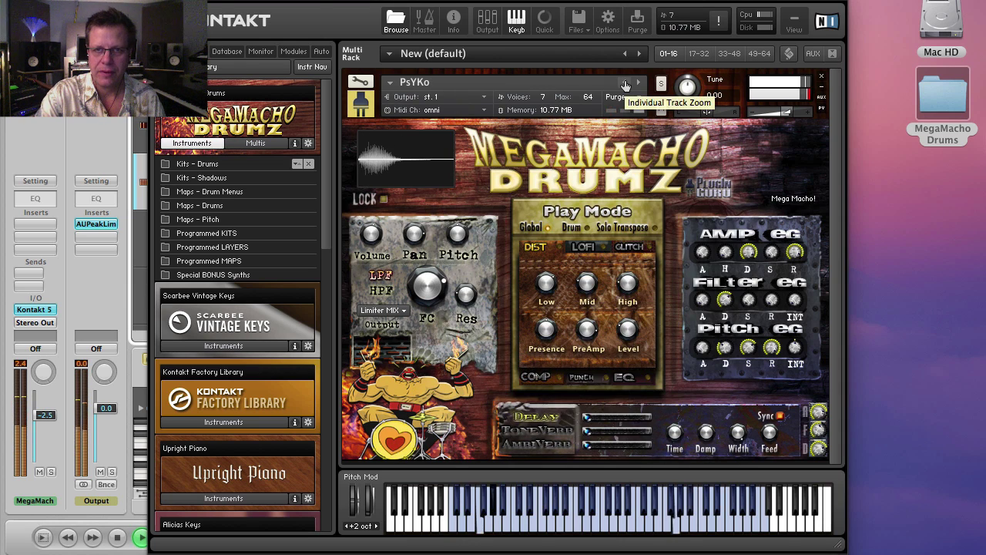
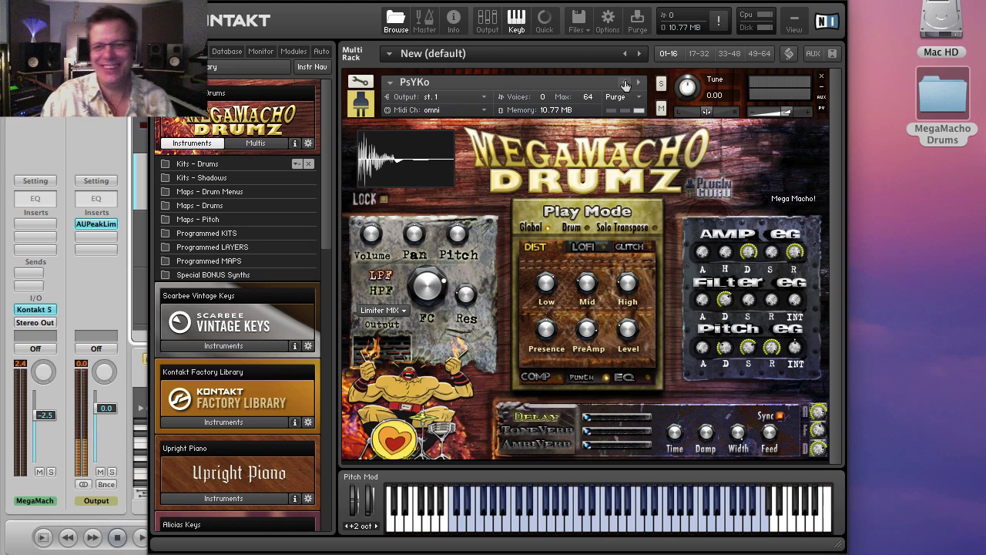
key("space")
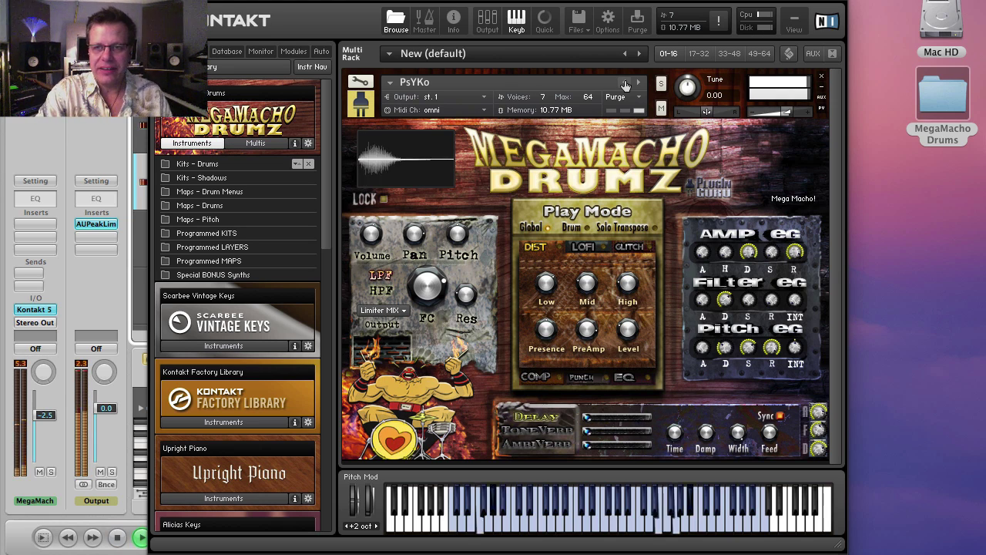
left_click(625, 84)
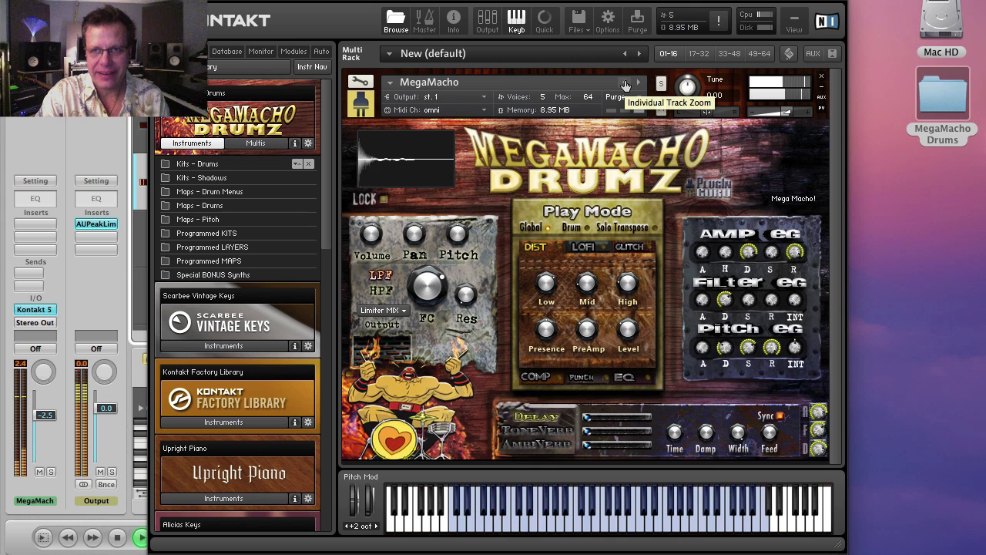
left_click(626, 83)
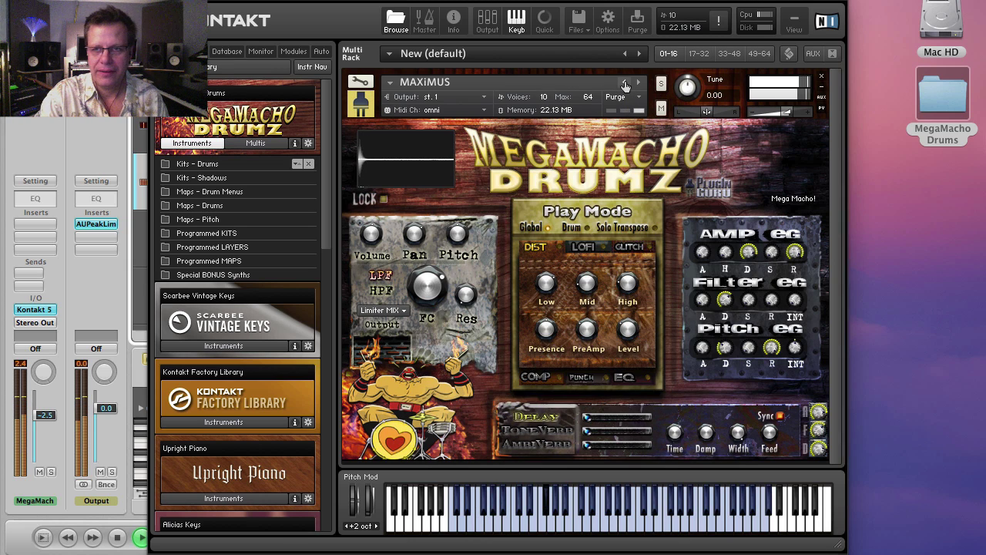
left_click(626, 84)
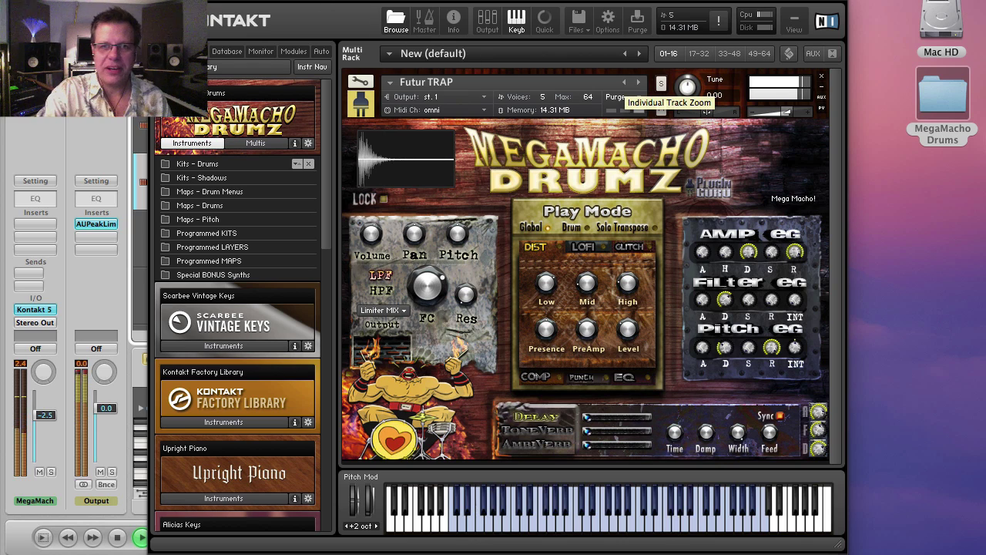
- Set the project tempo to 98 BPM, moving the Kontakt window aside and back to reach it
left_click_drag(262, 0, 707, 13)
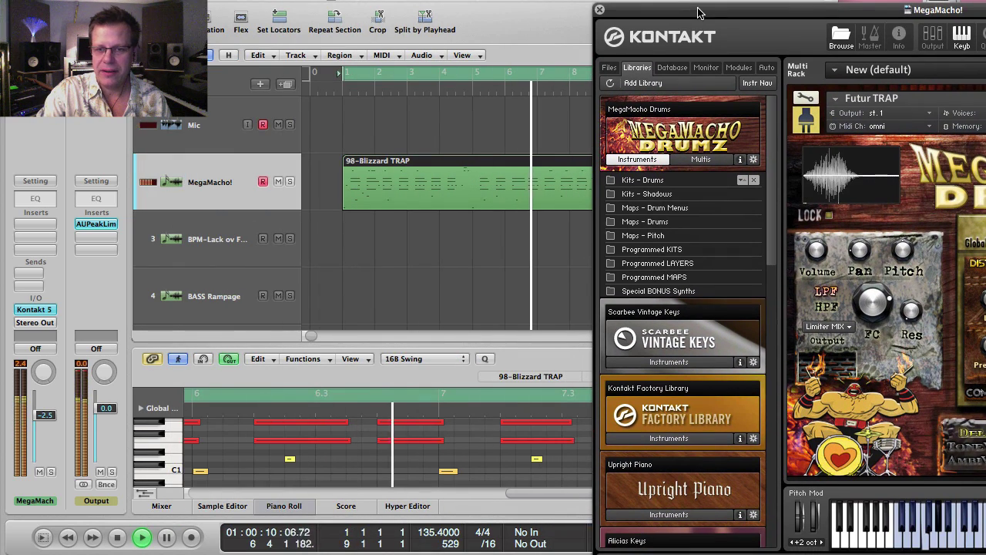
double_click(420, 532)
type("98")
key("Return")
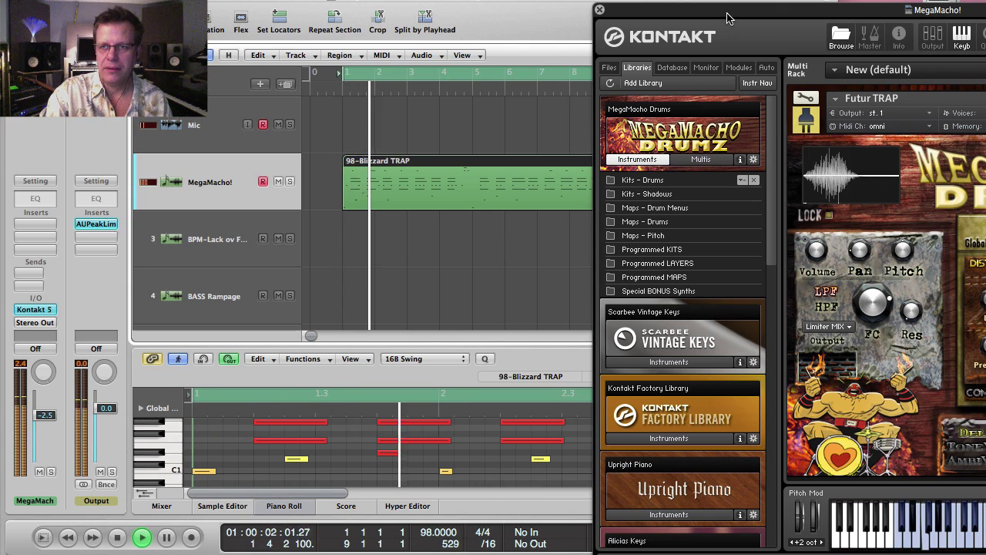
left_click_drag(725, 16, 282, 13)
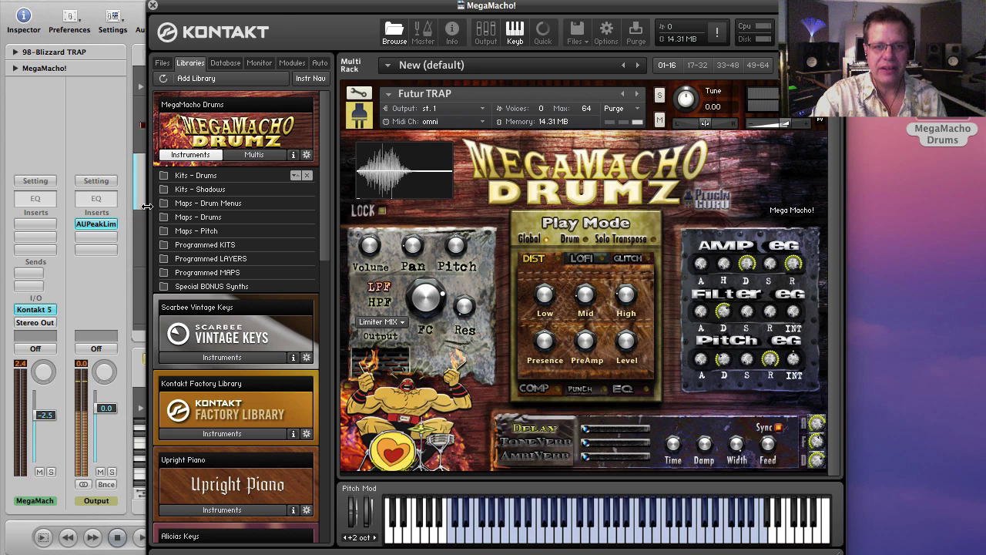
- Load Kit - King Dubby AP from the Programmed KITS folder, audition it, and advance through the following kits to Kit - Mood Droplets BD
left_click(206, 177)
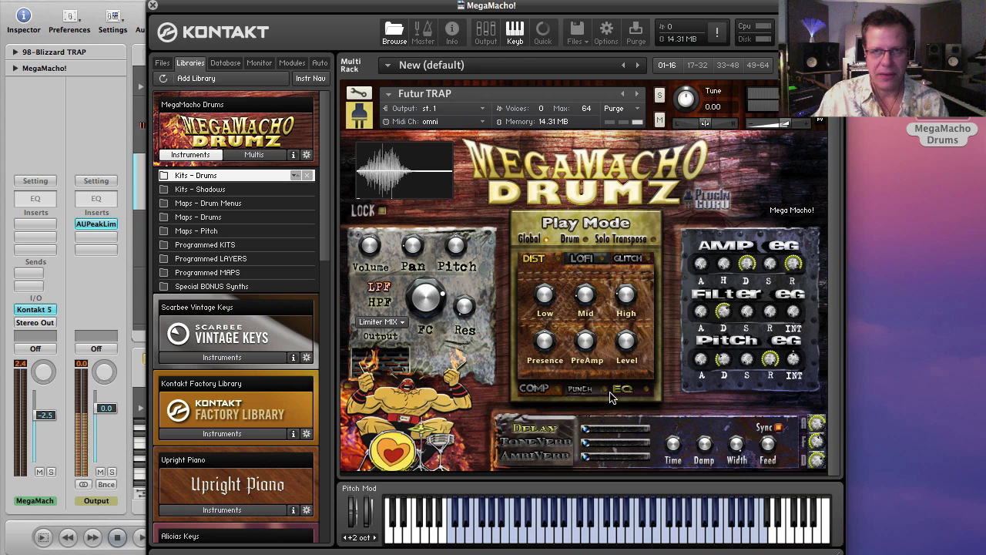
left_click(226, 245)
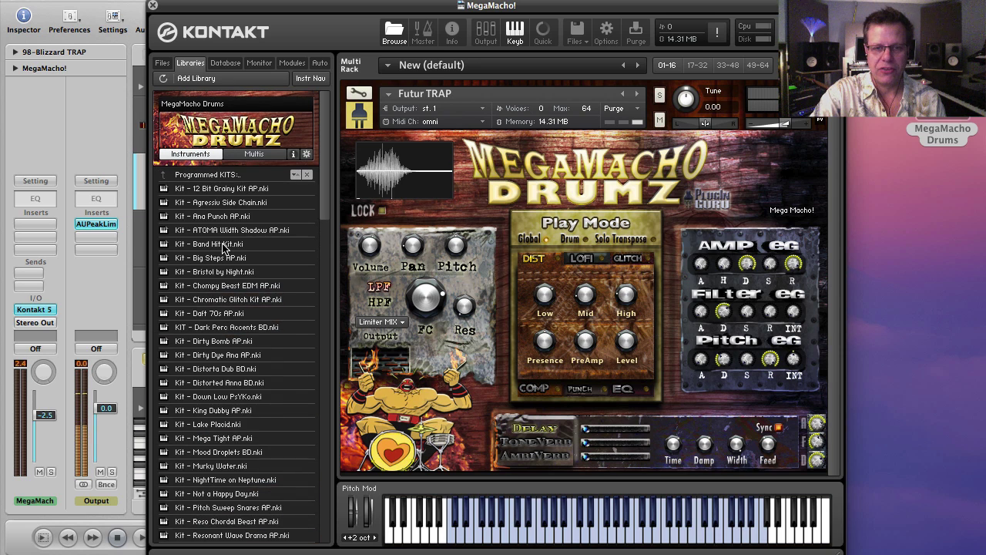
scroll(224, 248, "down", 3)
scroll(223, 248, "down", 3)
scroll(223, 247, "up", 8)
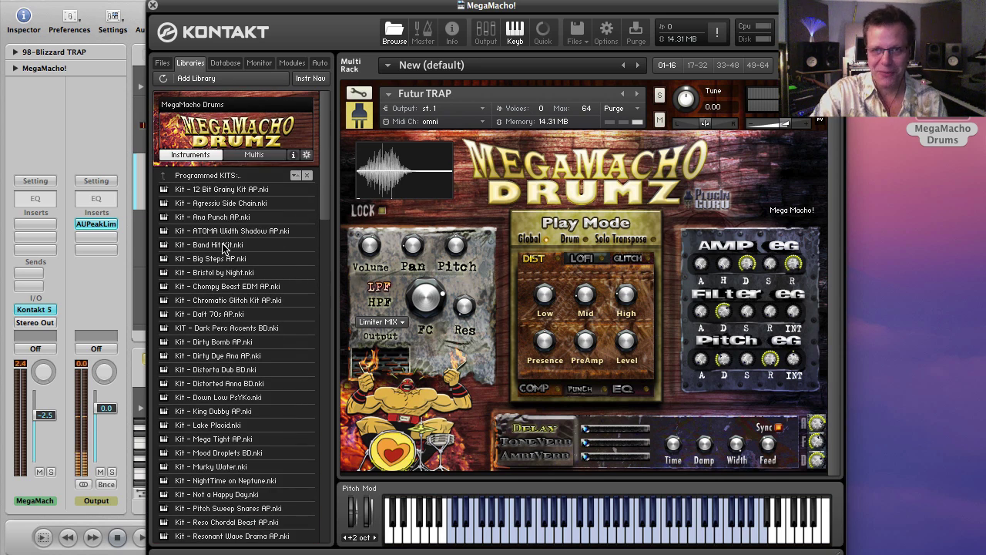
double_click(219, 411)
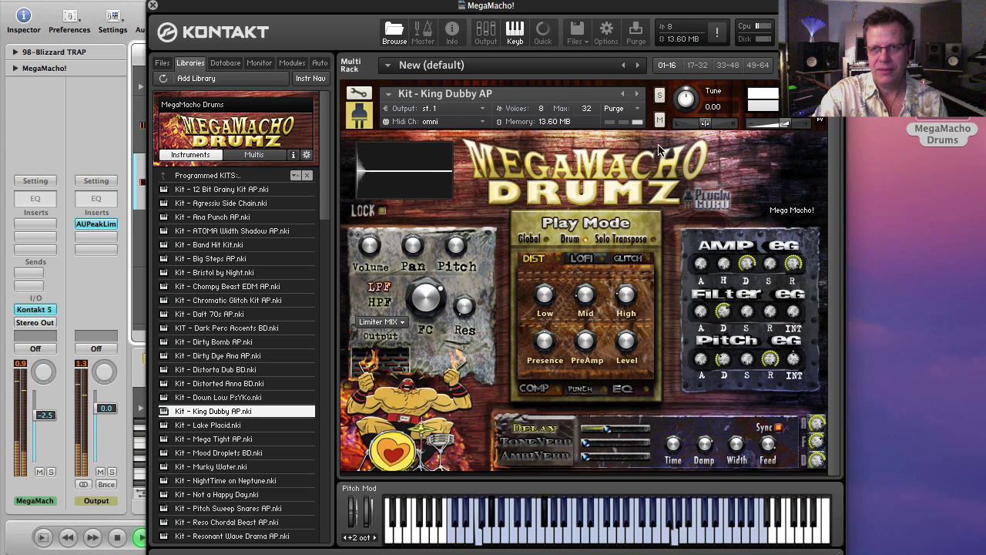
left_click(636, 95)
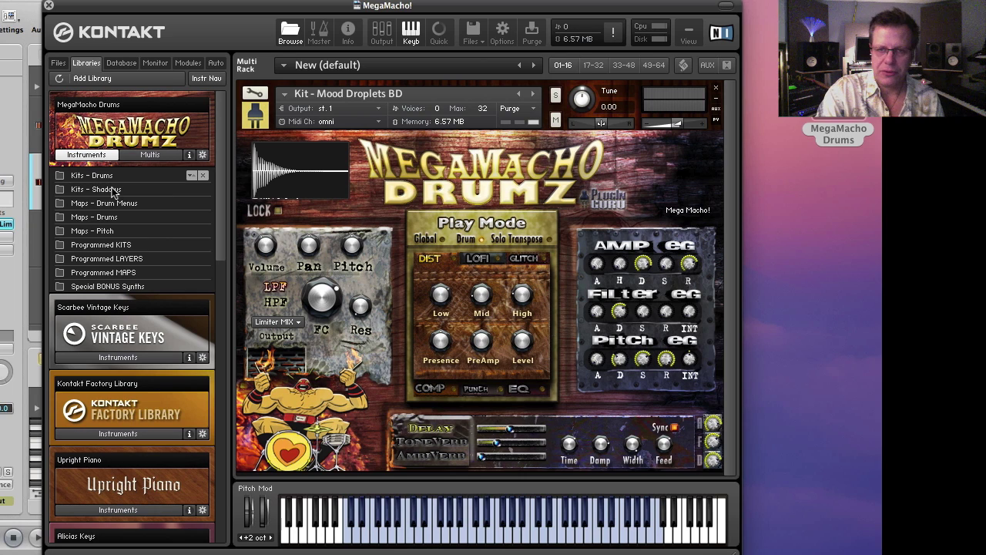
- List the Kits - Shadows instruments and load AnaBox FULL Shadow in place of Kit - Mood Droplets BD
left_click(113, 193)
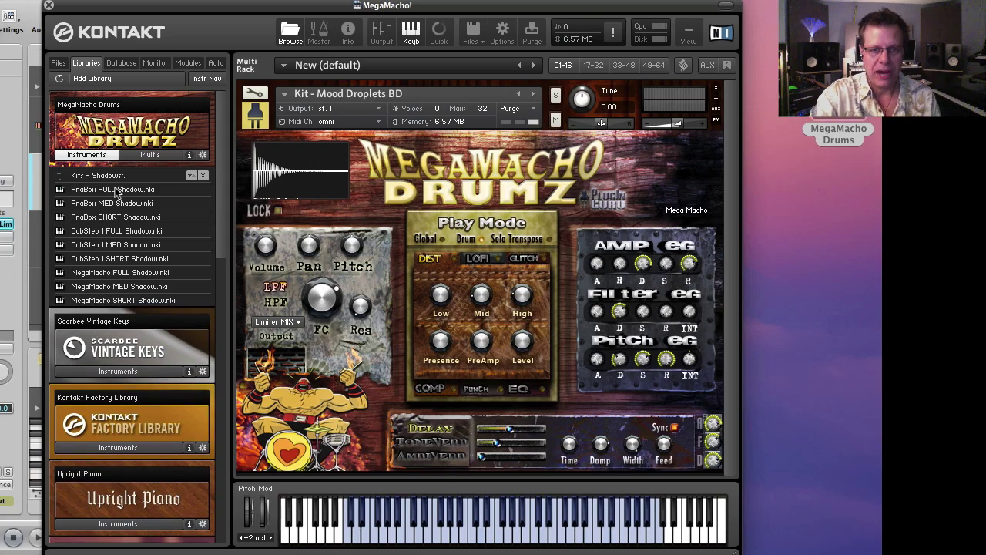
left_click(115, 190)
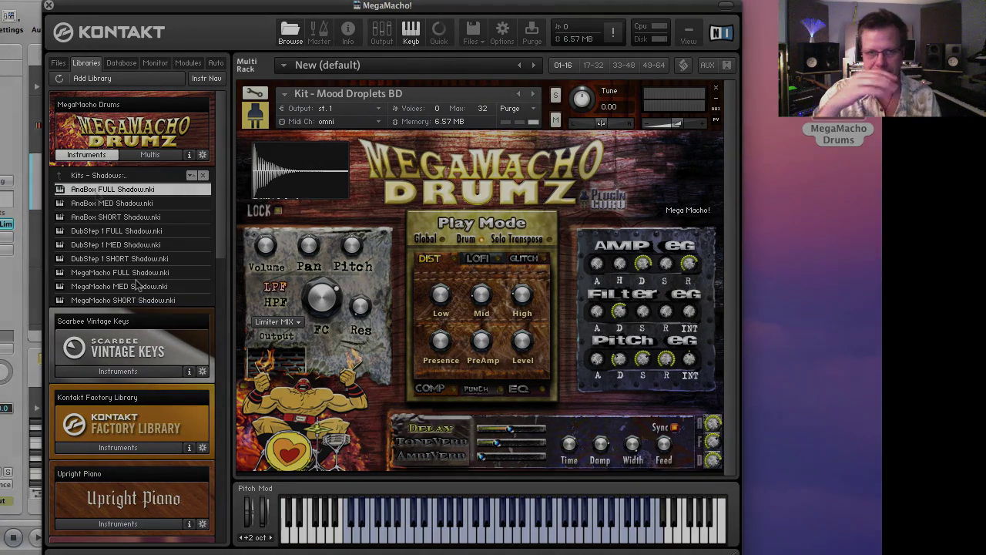
left_click(100, 232)
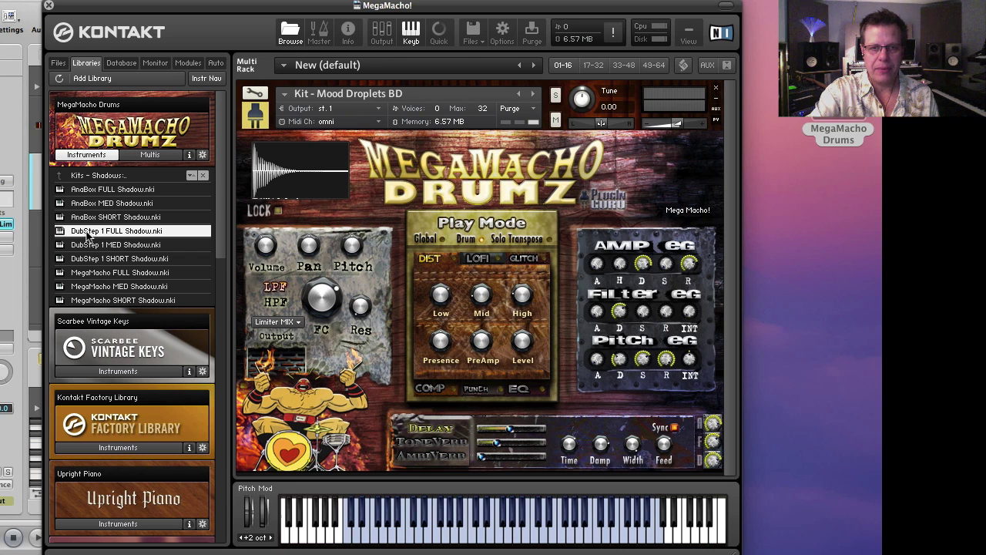
left_click(87, 192)
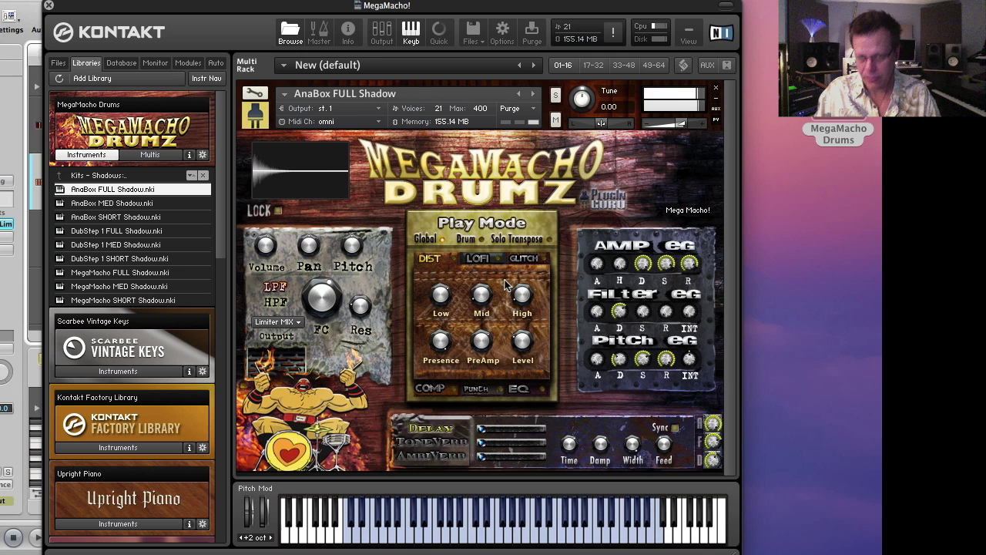
- Collapse the AnaBox FULL Shadow instrument and add the AnaBox kit from the Kits - Drums folder below it
left_click(716, 121)
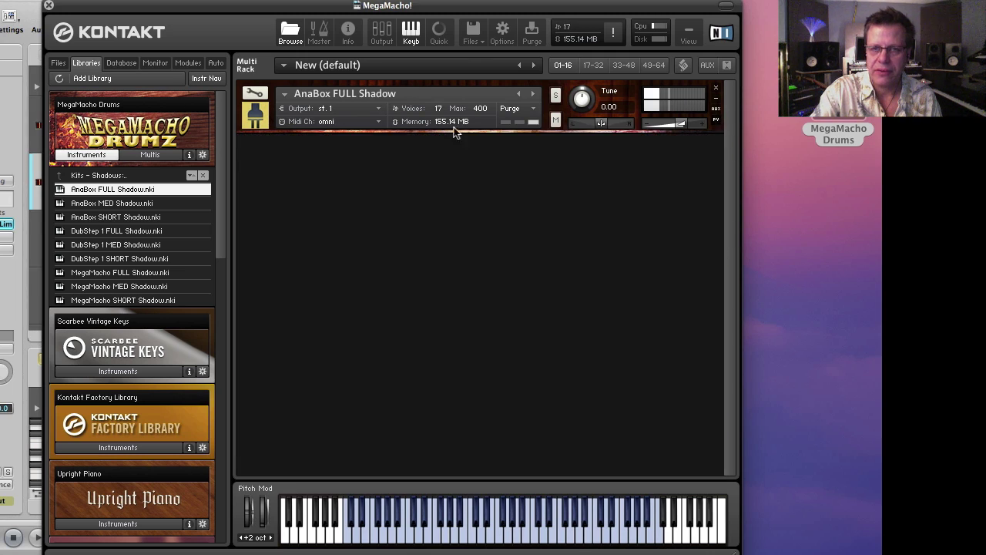
left_click(96, 176)
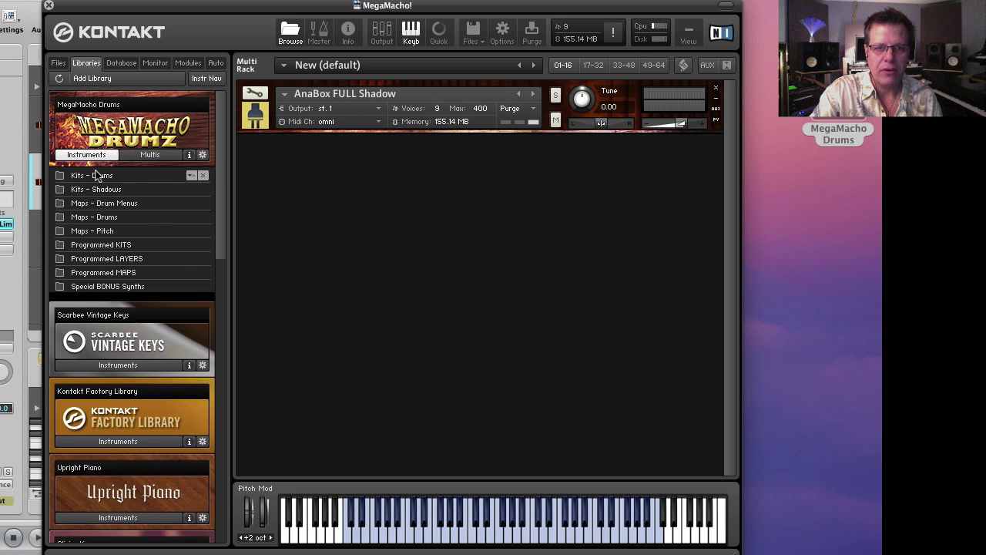
double_click(95, 175)
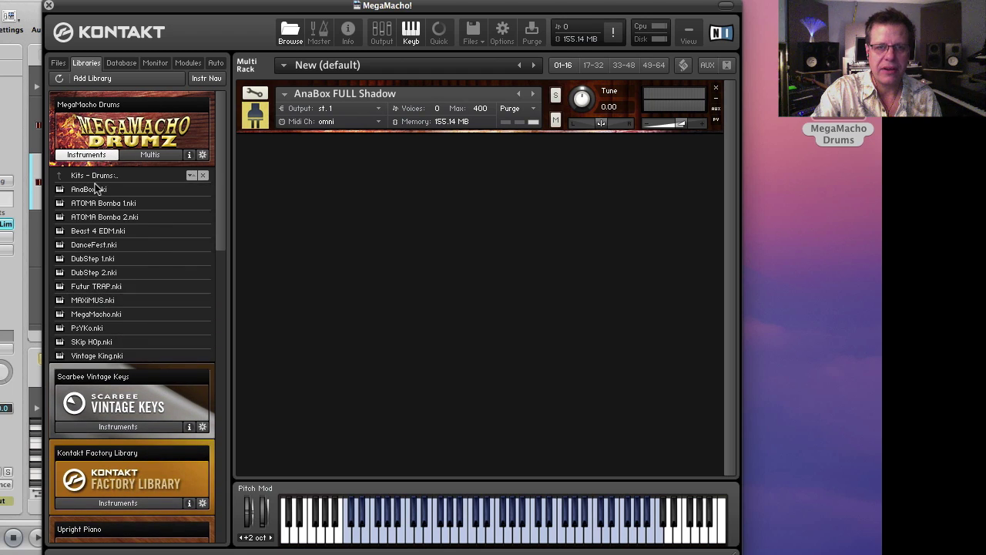
left_click_drag(89, 190, 369, 222)
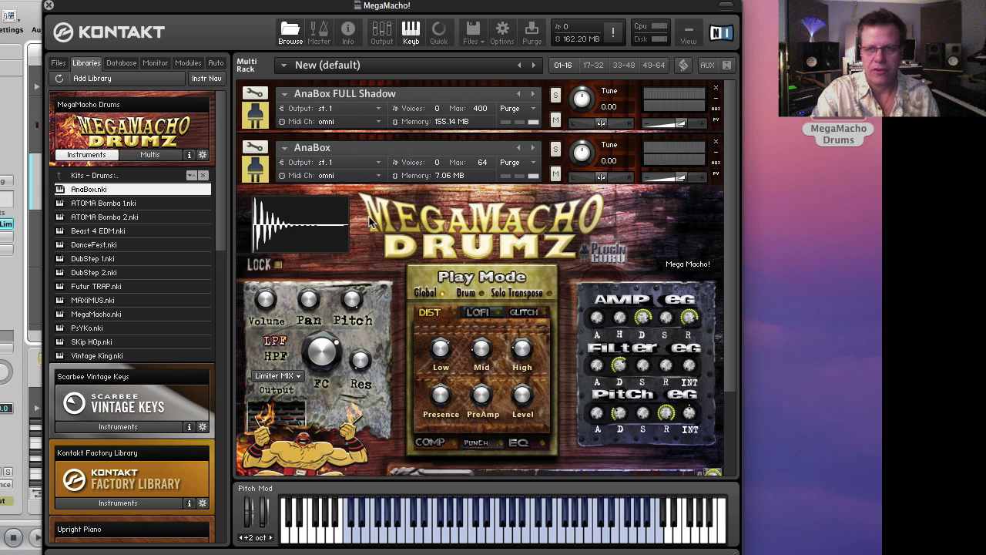
- Solo the AnaBox kit briefly to compare it with the layered sound, and lower the AnaBox FULL Shadow volume slightly
left_click(555, 150)
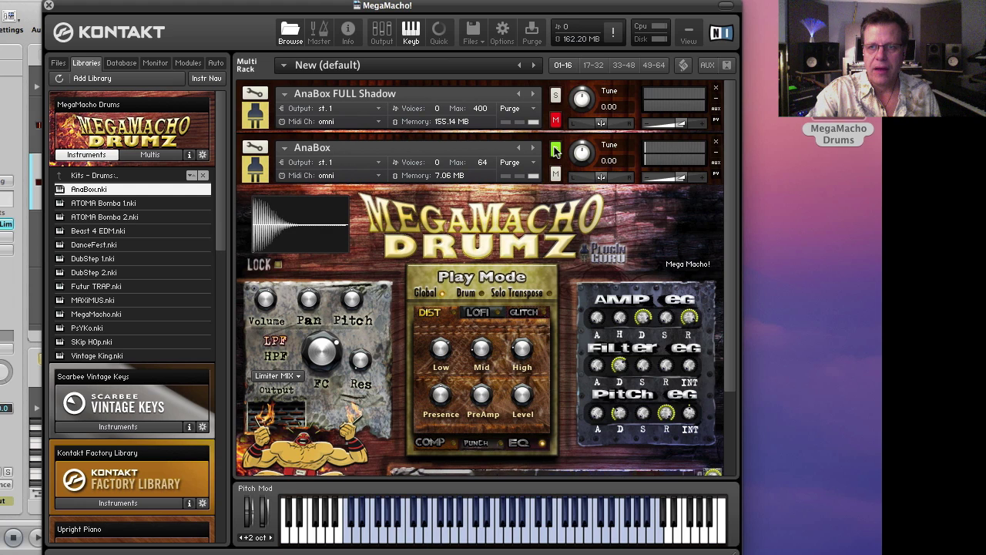
left_click(555, 150)
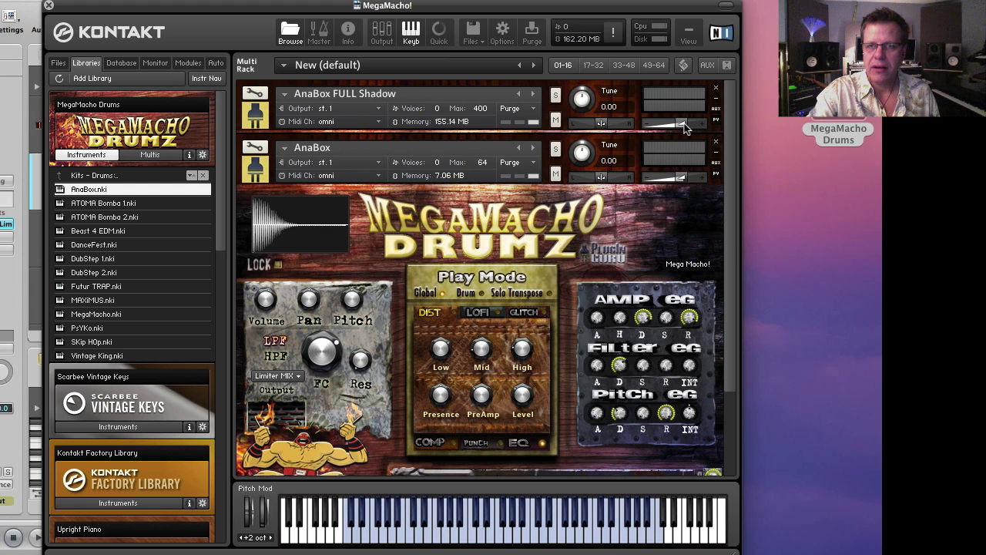
left_click_drag(683, 126, 673, 126)
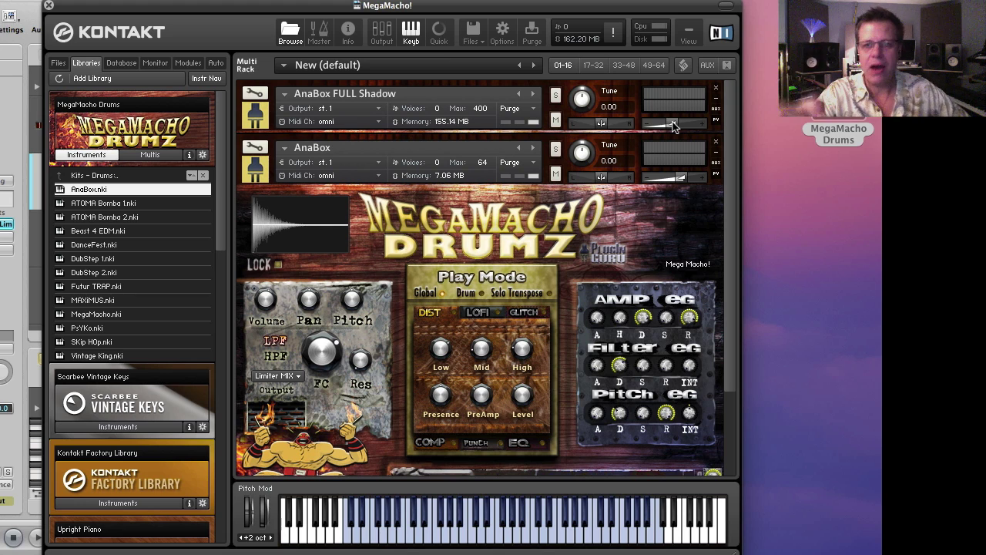
- Collapse AnaBox, expand AnaBox FULL Shadow, and set its Pitch EG intensity to 4.4 x3 and adjust the Pitch EG decay
left_click(716, 153)
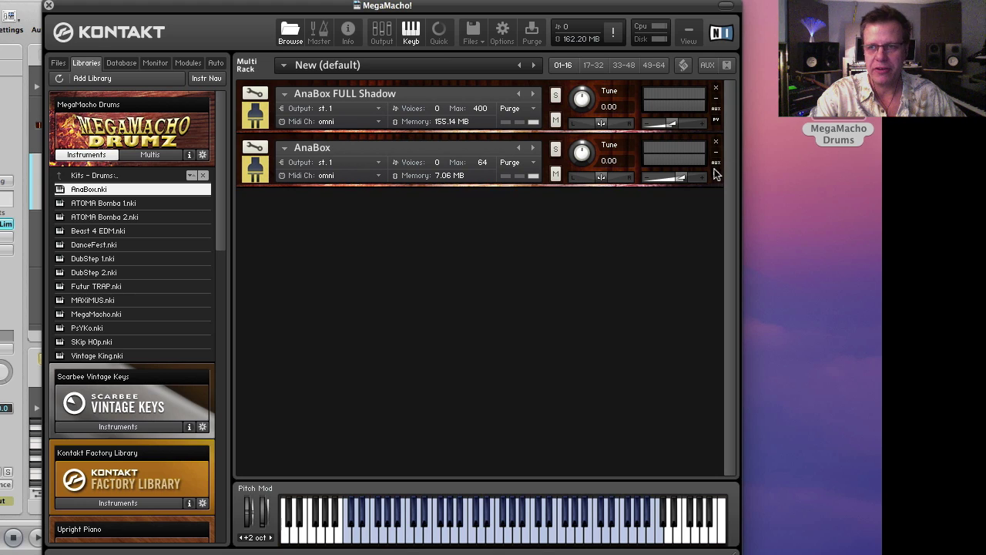
left_click(716, 123)
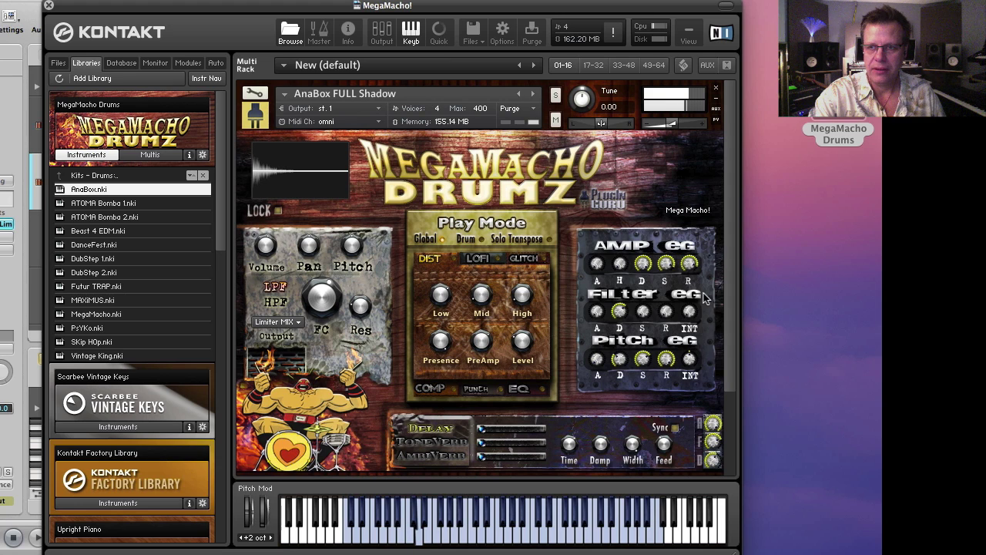
mouse_move(690, 359)
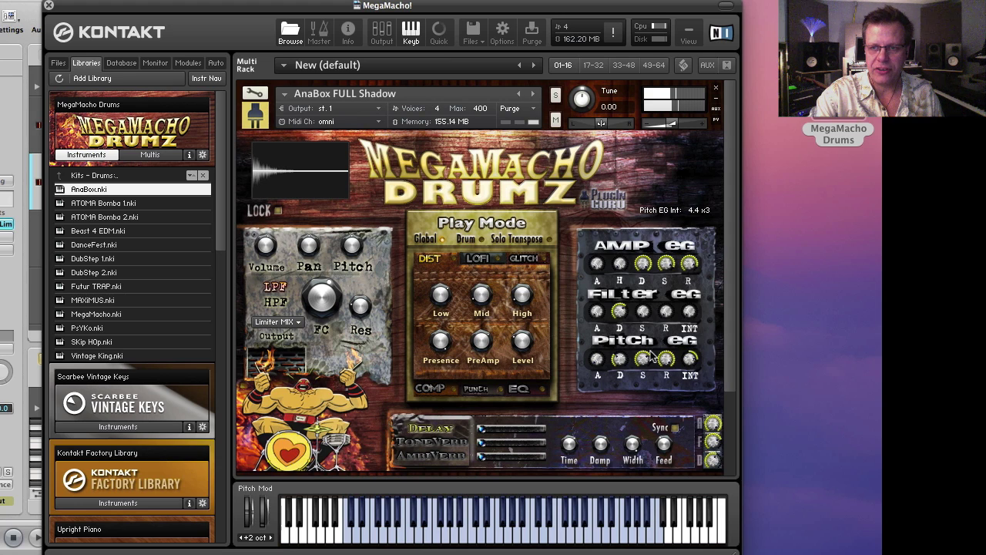
mouse_move(623, 359)
left_click_drag(624, 356, 623, 330)
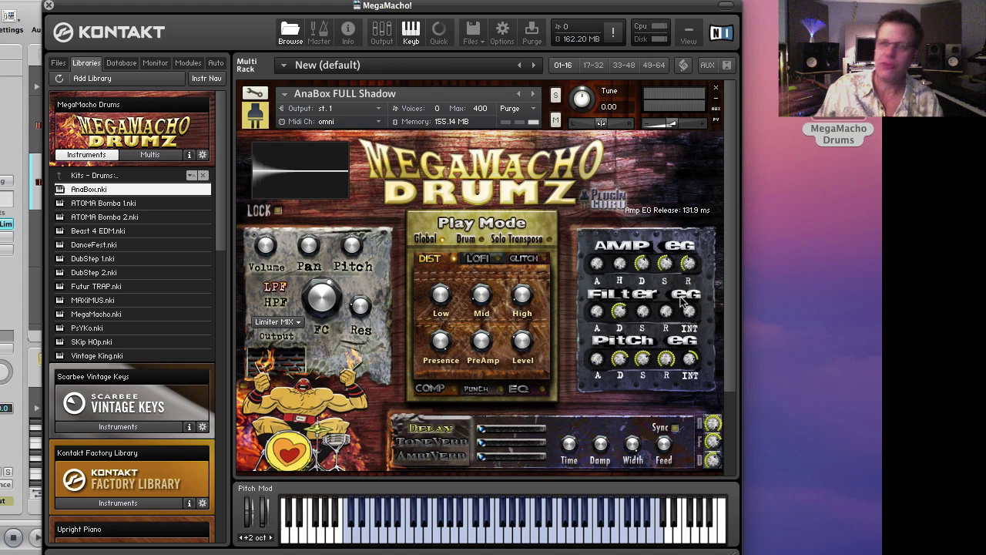
- Replace the AnaBox kit with MAXiMUS beneath the collapsed AnaBox FULL Shadow and raise the shadow's volume slightly
left_click(716, 98)
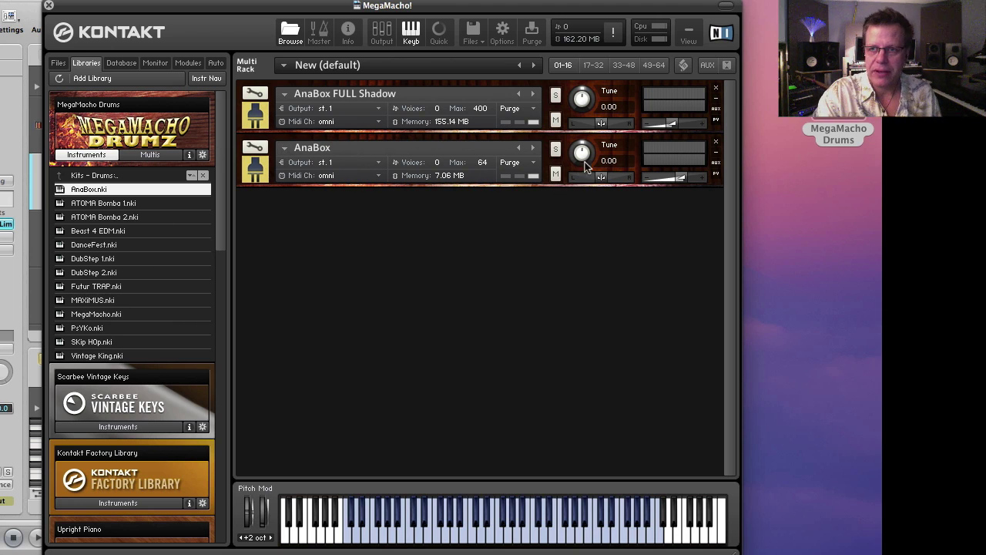
left_click(716, 144)
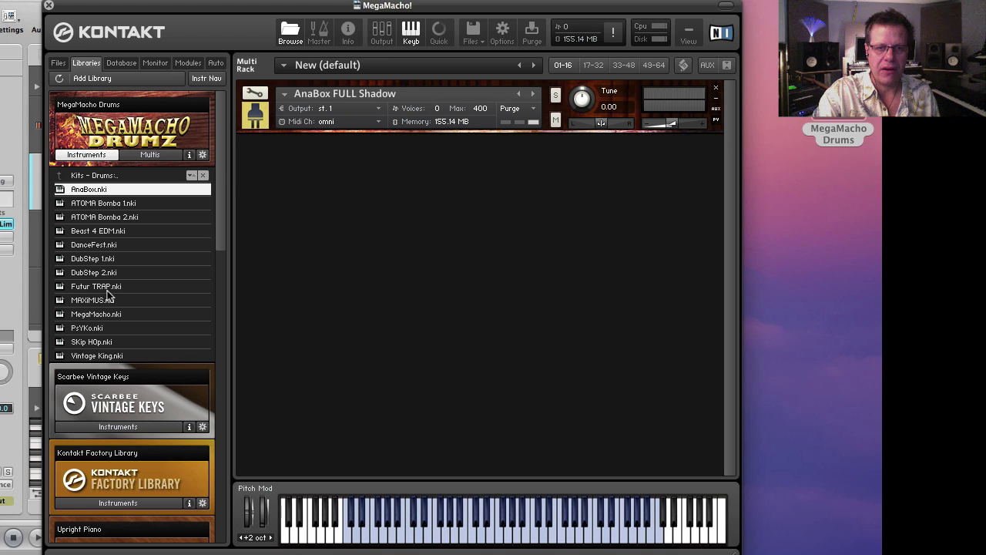
left_click_drag(93, 300, 352, 277)
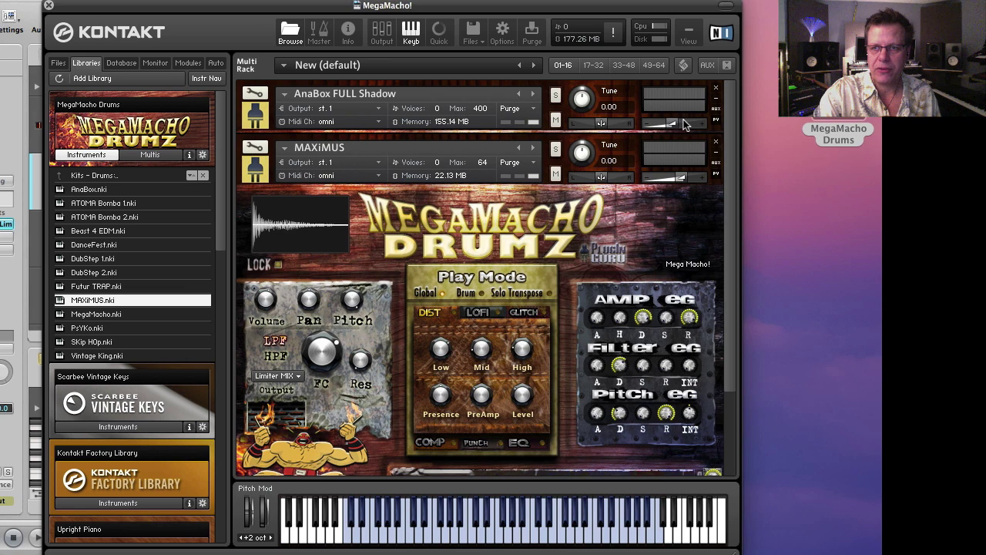
left_click_drag(674, 126, 678, 127)
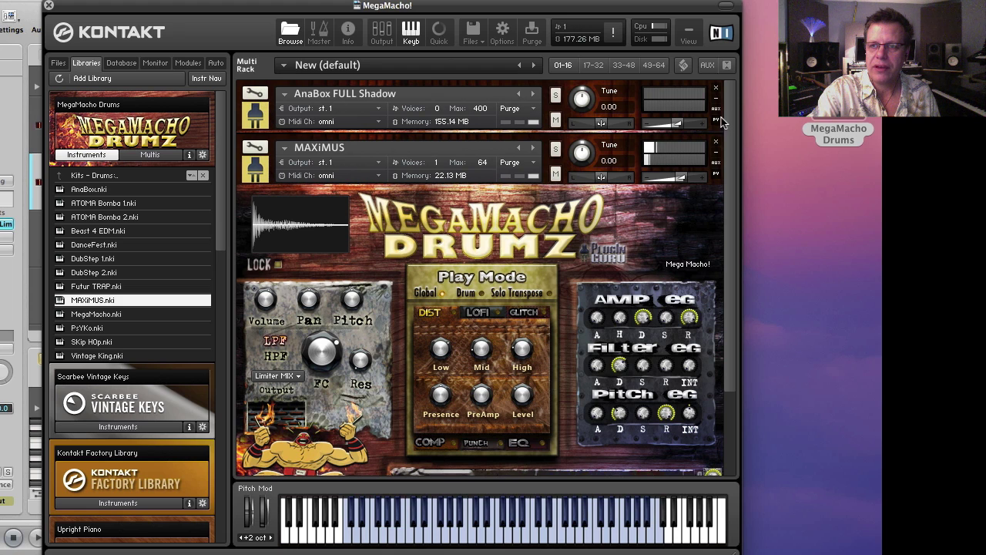
- Expand AnaBox FULL Shadow, show its LoFi and Glitch effects, and adjust the Glitch rate
scroll(716, 123, "down", 1)
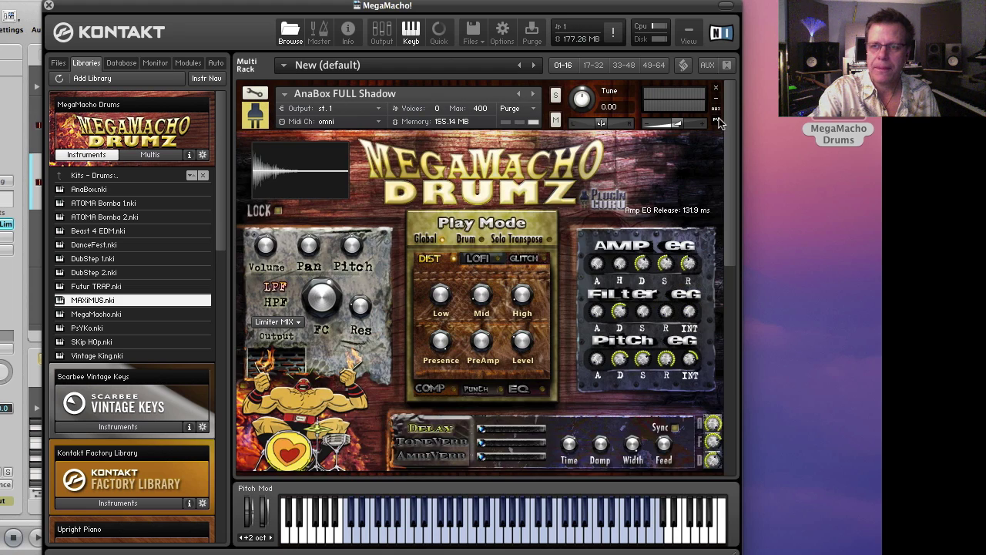
left_click(477, 259)
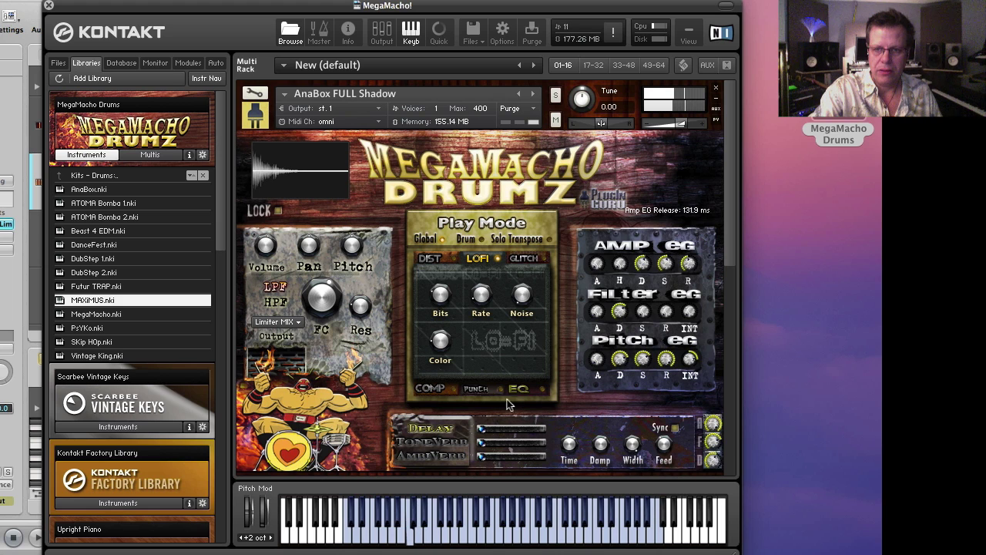
left_click(524, 258)
left_click_drag(439, 303, 440, 304)
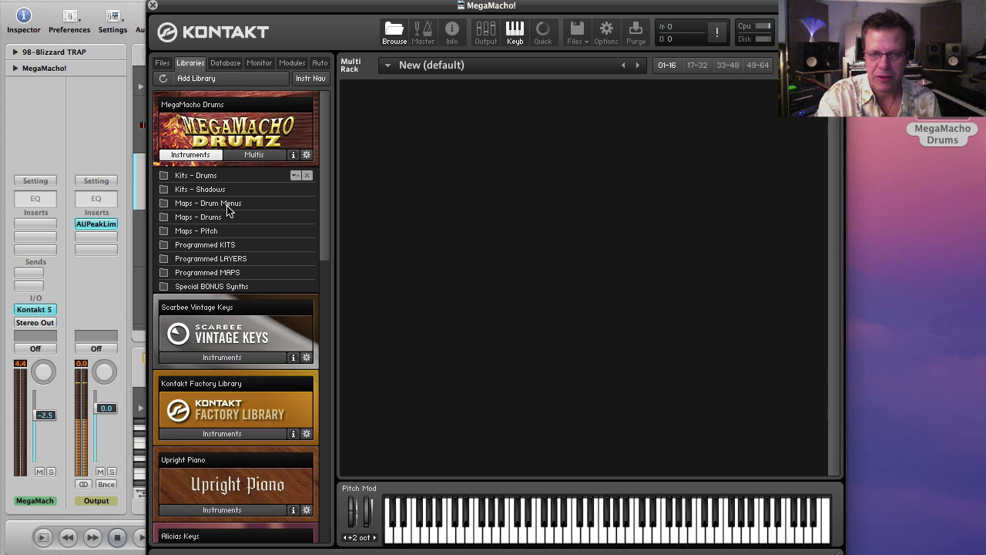
- Look through the Maps - Drum Menus folder and load Ambi Cave from the Maps - Drums folder
left_click(227, 204)
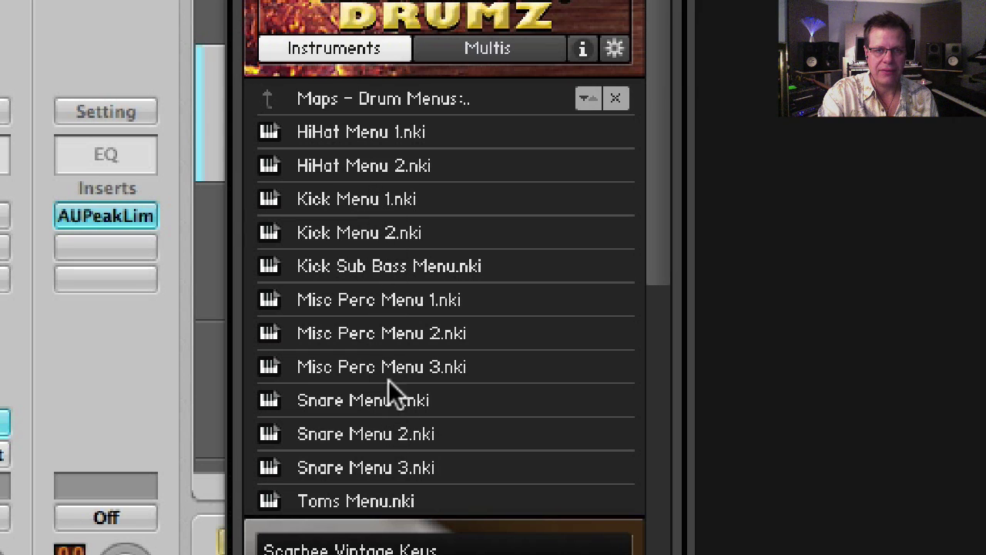
left_click(368, 98)
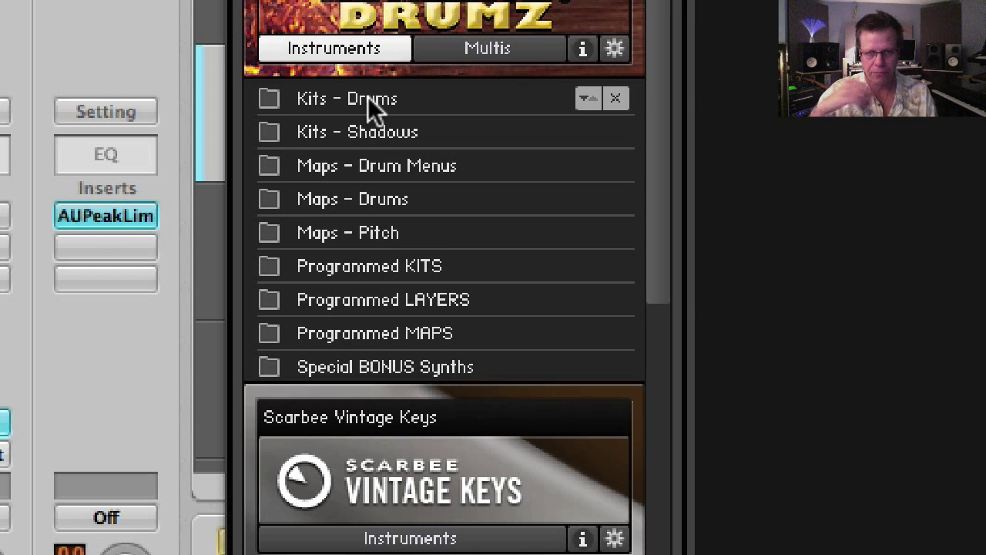
double_click(376, 202)
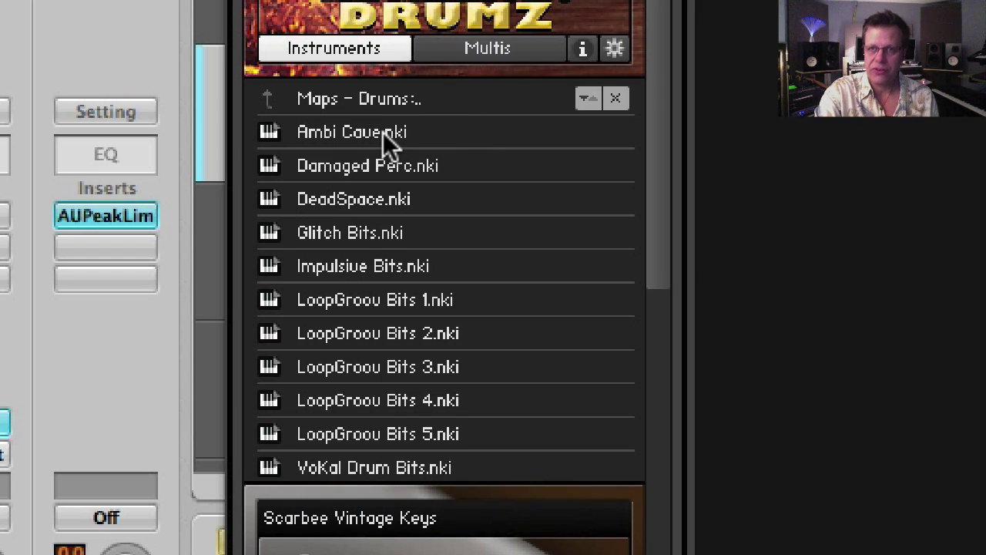
left_click_drag(383, 132, 978, 262)
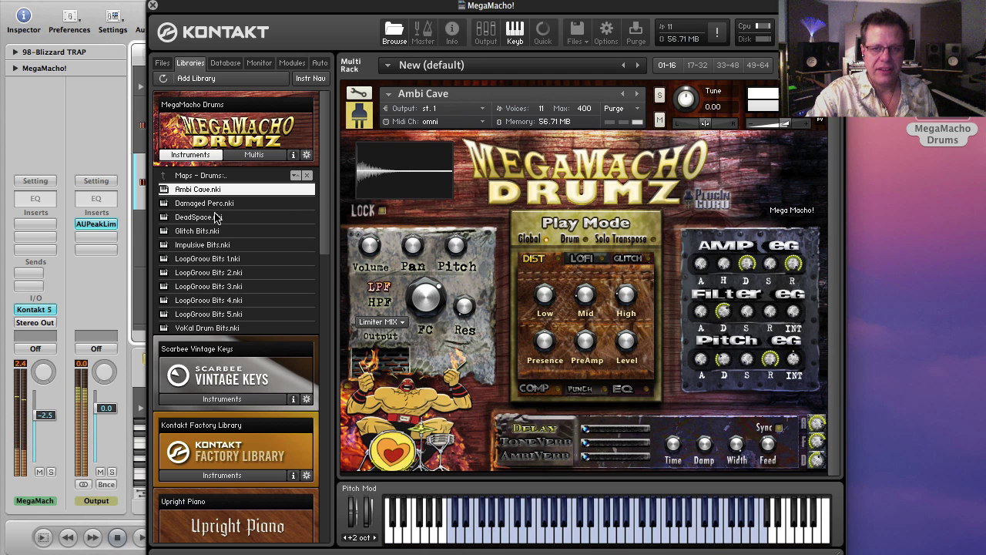
- Audition the DeadSpace, Damaged Perc and Impulsive Bits drum maps, loading each in place of the previous one
left_click_drag(218, 217, 521, 242)
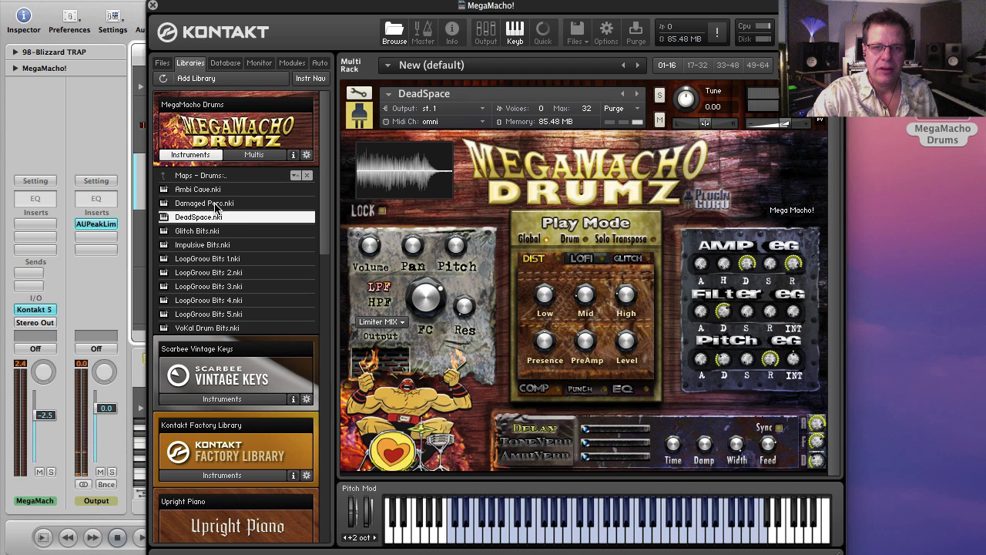
left_click_drag(205, 203, 499, 230)
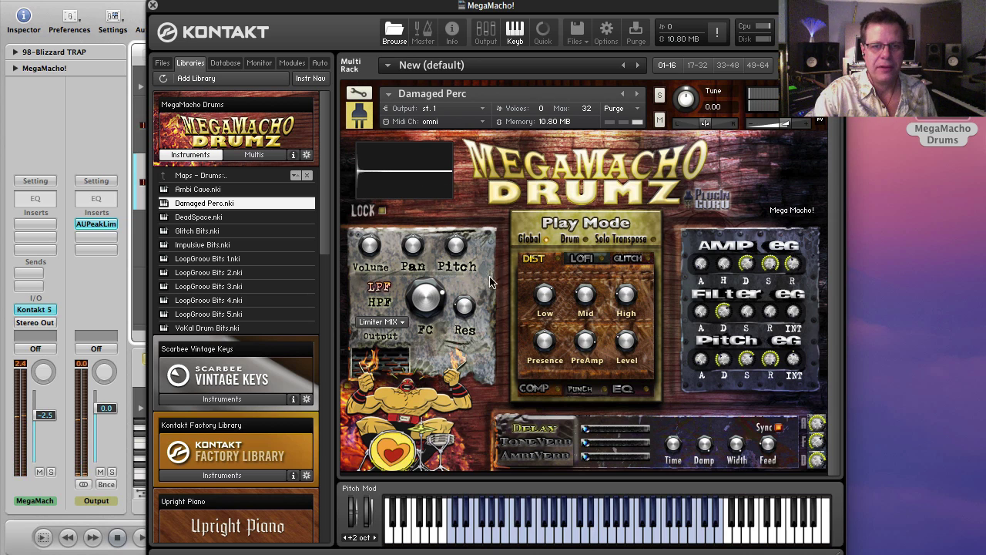
double_click(225, 246)
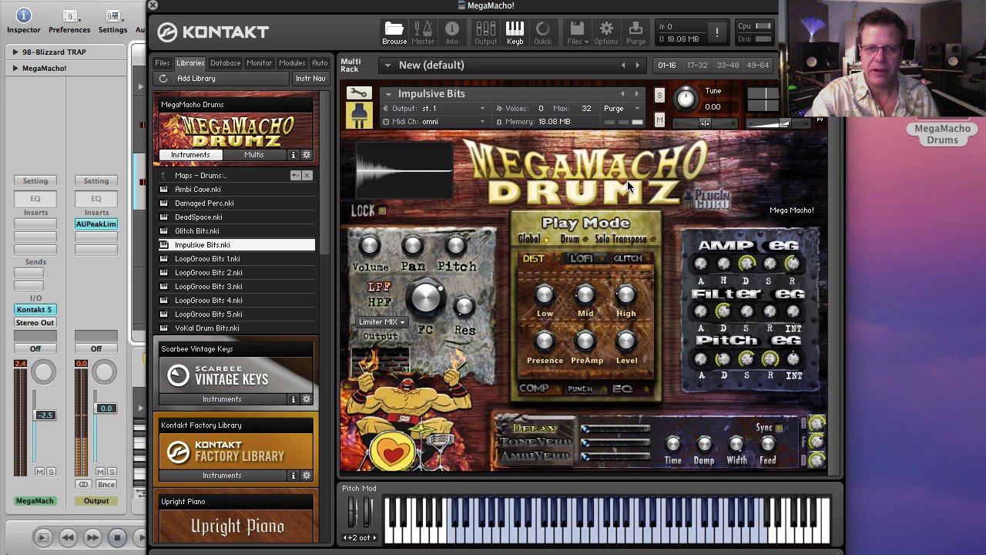
- Audition the LoopGroov Bits 1, LoopGroov Bits 5 and VoKal Drum Bits maps, loading each in place of the previous one
double_click(198, 260)
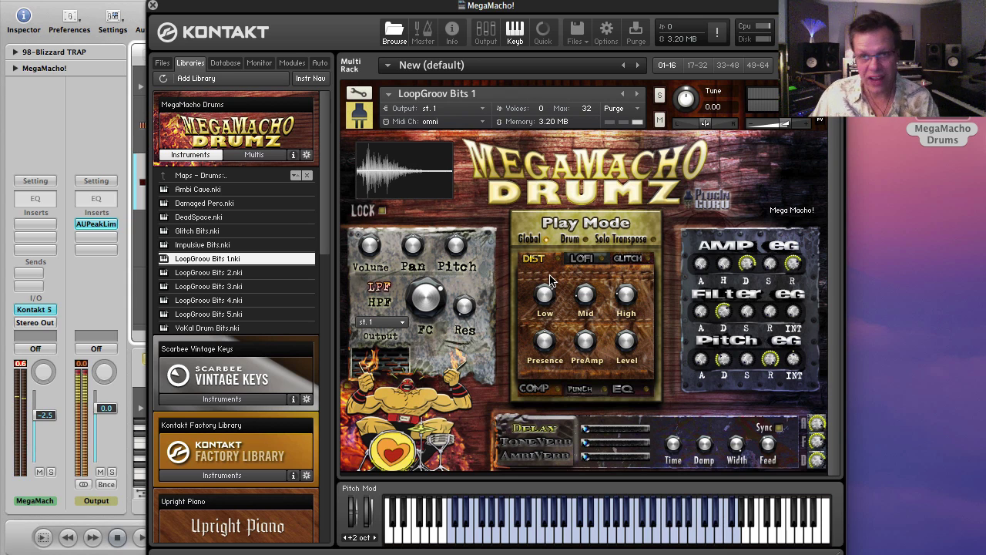
double_click(222, 317)
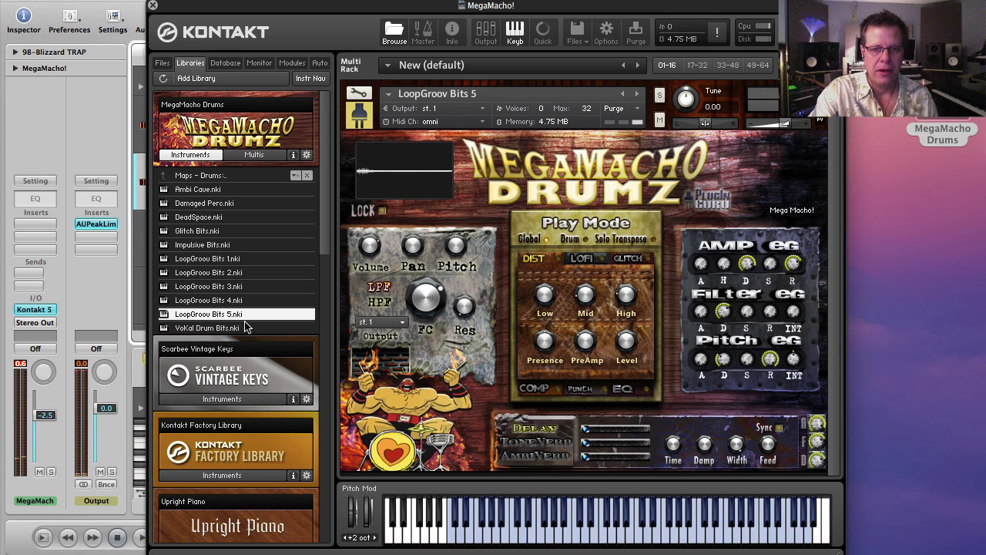
left_click_drag(226, 333, 562, 328)
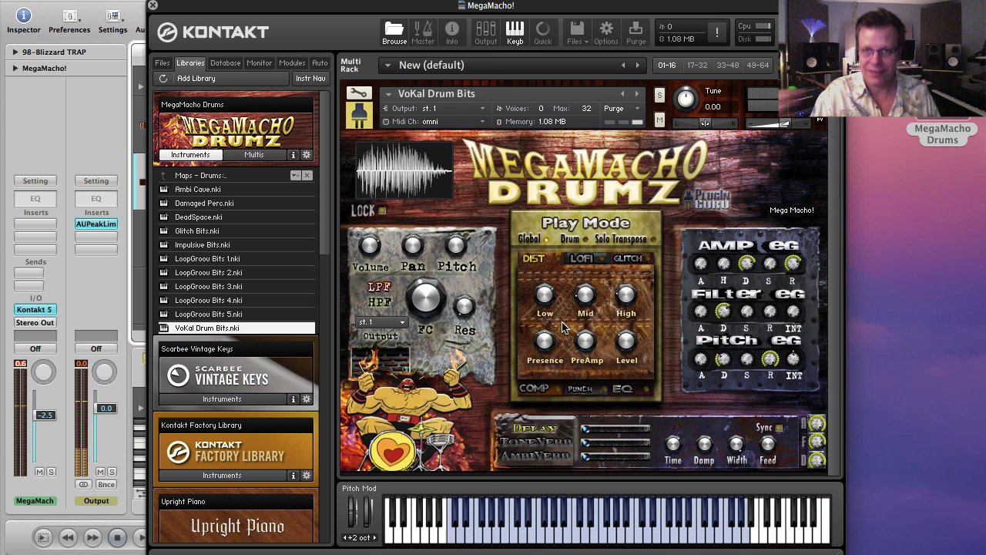
- Turn on the Glitch effect for VoKal Drum Bits and set its Glitch Tune to -6 semitones
left_click(645, 259)
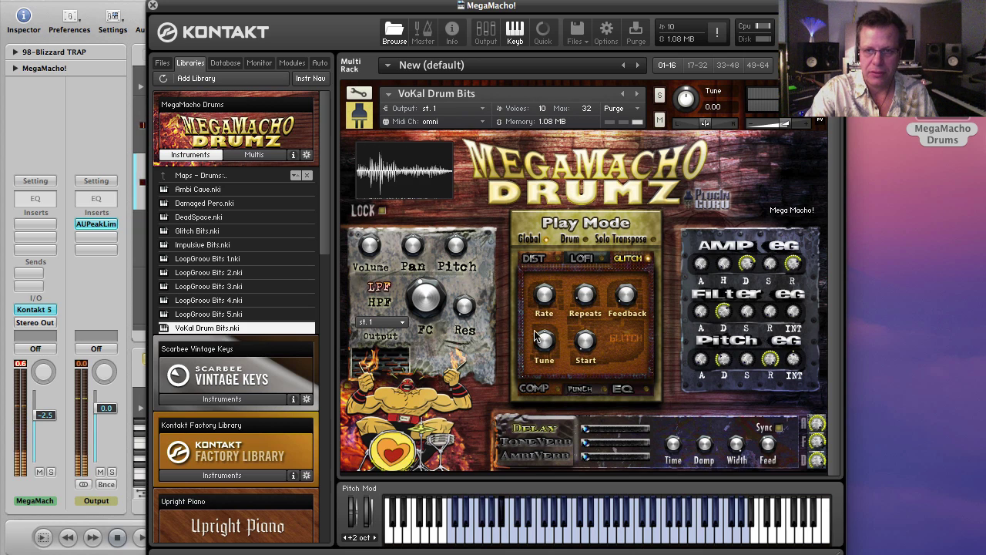
mouse_move(537, 312)
left_mouse_down()
mouse_move(559, 299)
mouse_move(560, 318)
mouse_move(549, 320)
left_mouse_up()
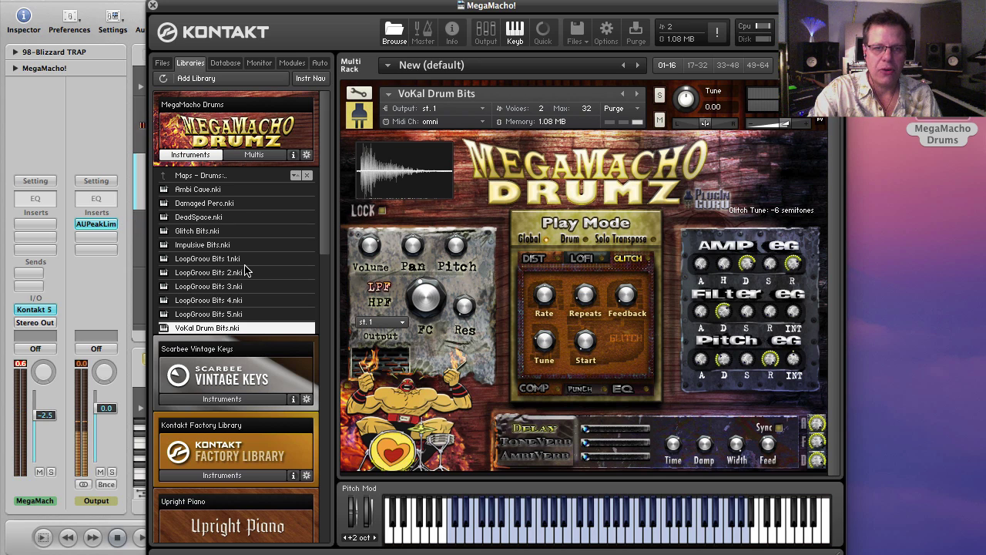
scroll(246, 272, "down", 3)
scroll(246, 271, "up", 3)
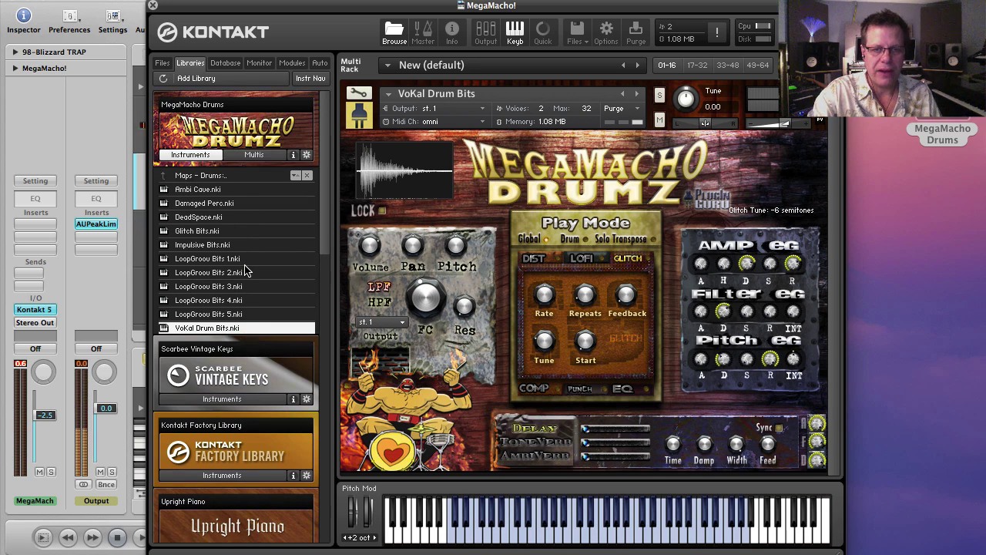
- Load Tone Hit Drums from the Maps - Pitch folder in place of VoKal Drum Bits
left_click(201, 179)
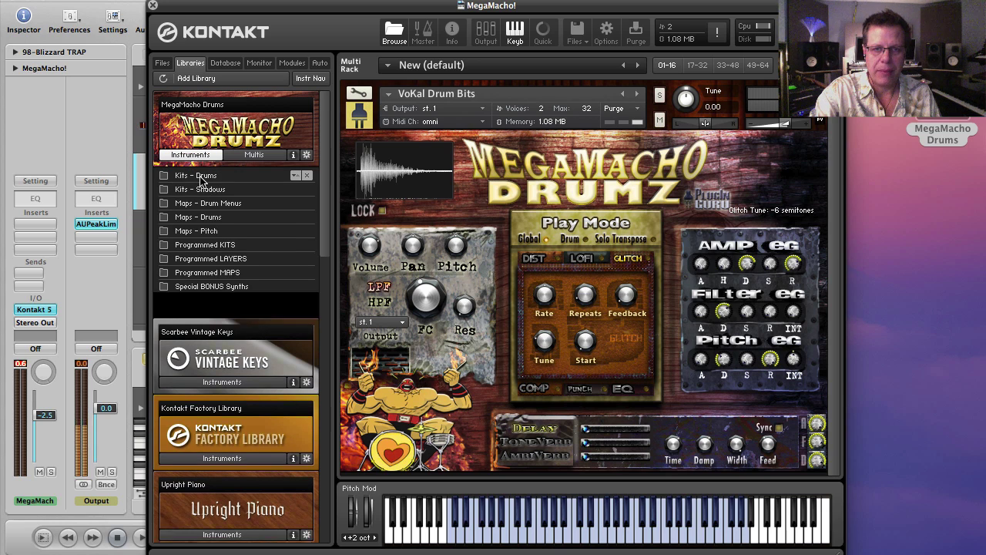
left_click(200, 232)
double_click(202, 233)
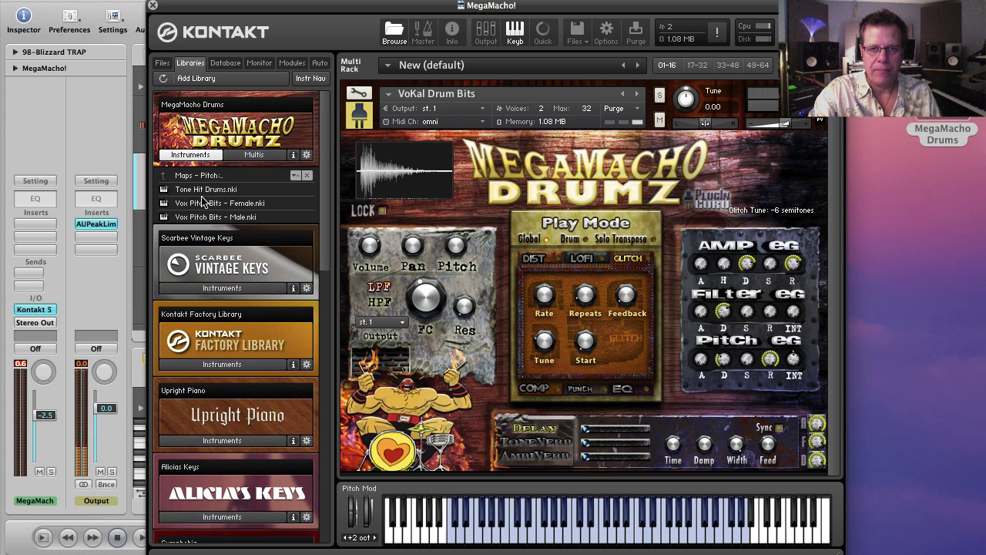
left_click_drag(261, 208, 532, 281)
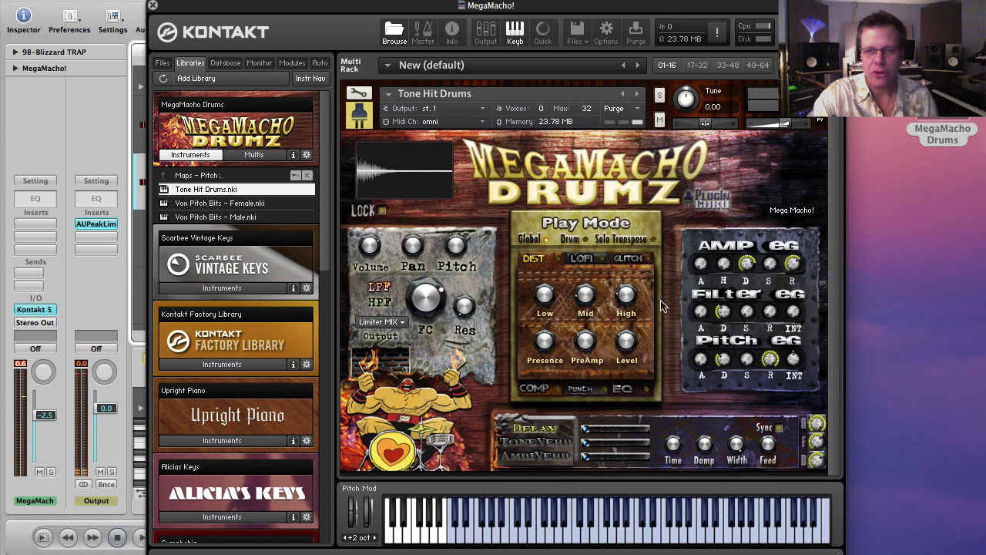
- Set the play mode to Drum and tune successive Tone Hit drums to pitches 5, 7, 11 and 12, with the AmbiVerb level at -6.5 dB
left_click(578, 240)
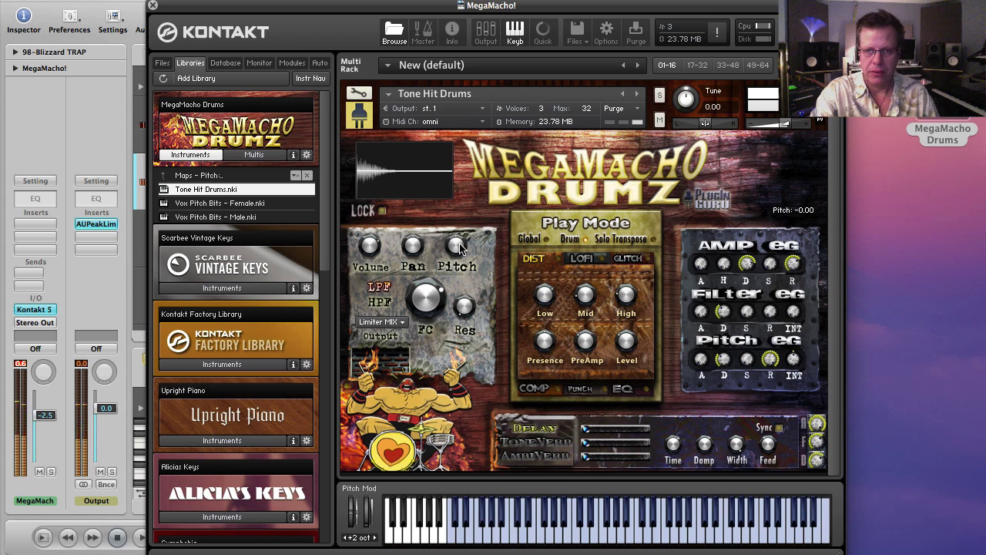
scroll(460, 245, "up", 1)
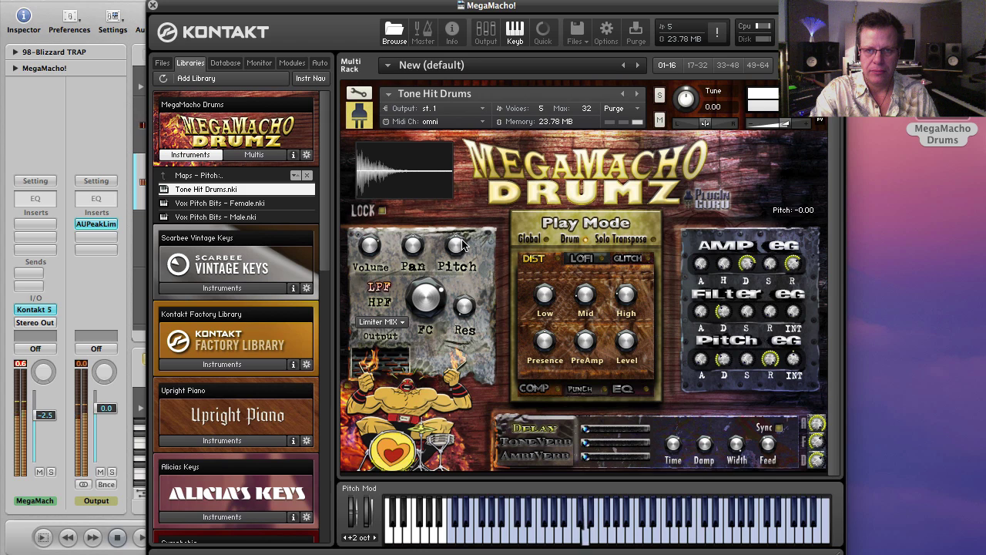
scroll(462, 243, "up", 1)
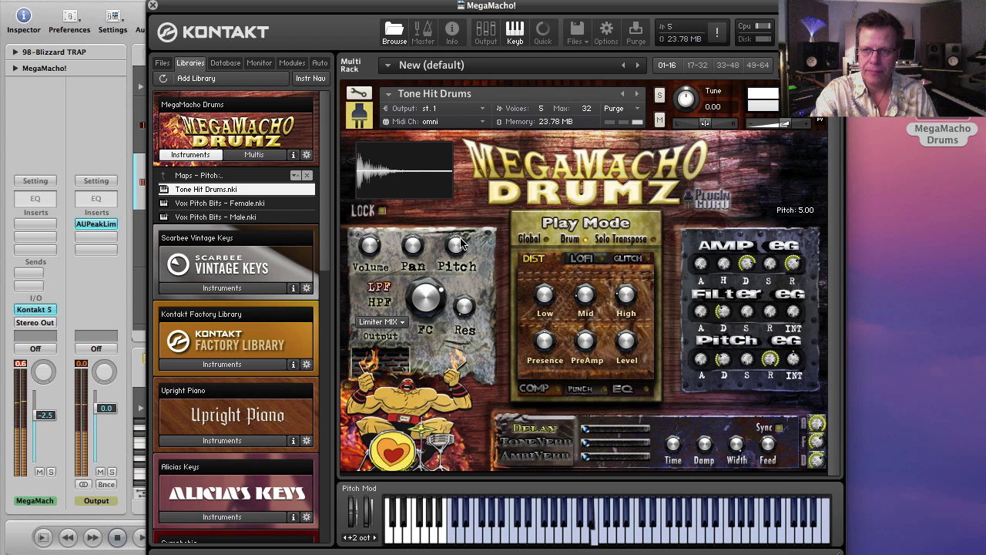
scroll(461, 243, "up", 3)
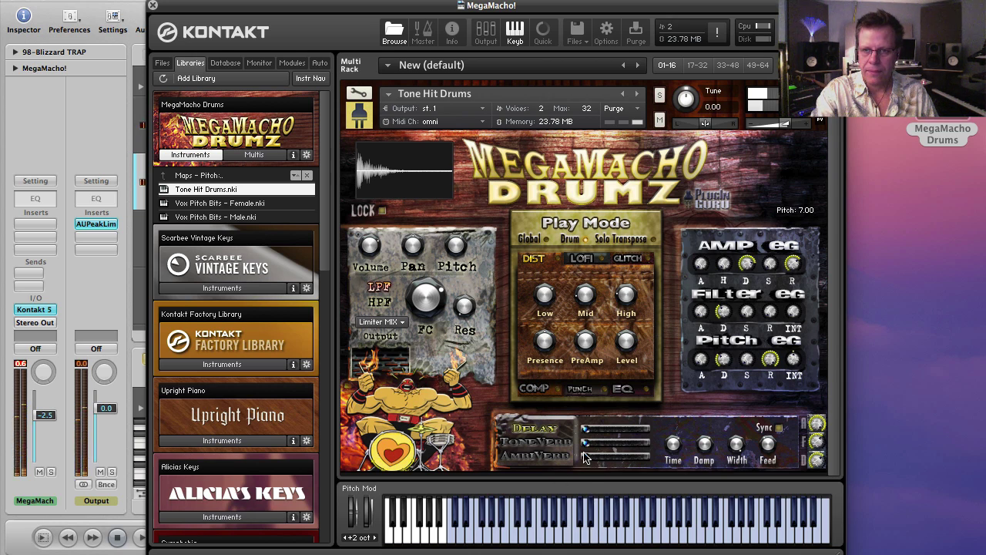
left_click_drag(584, 456, 615, 461)
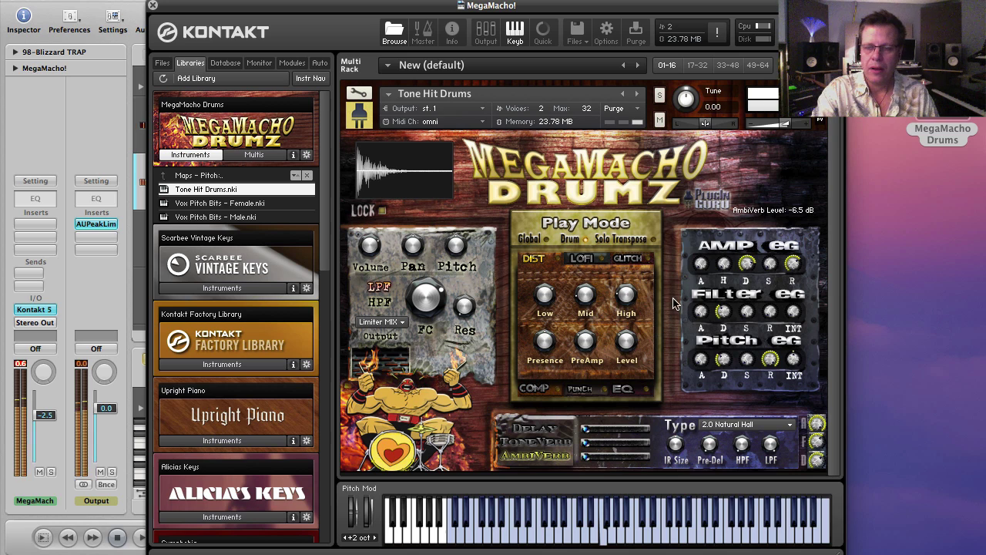
left_click(454, 242)
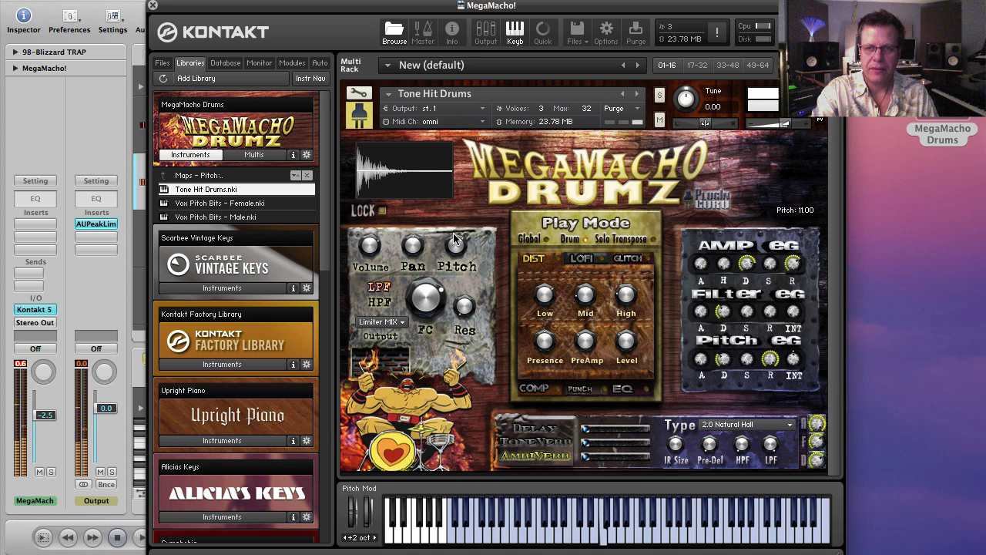
scroll(452, 234, "up", 1)
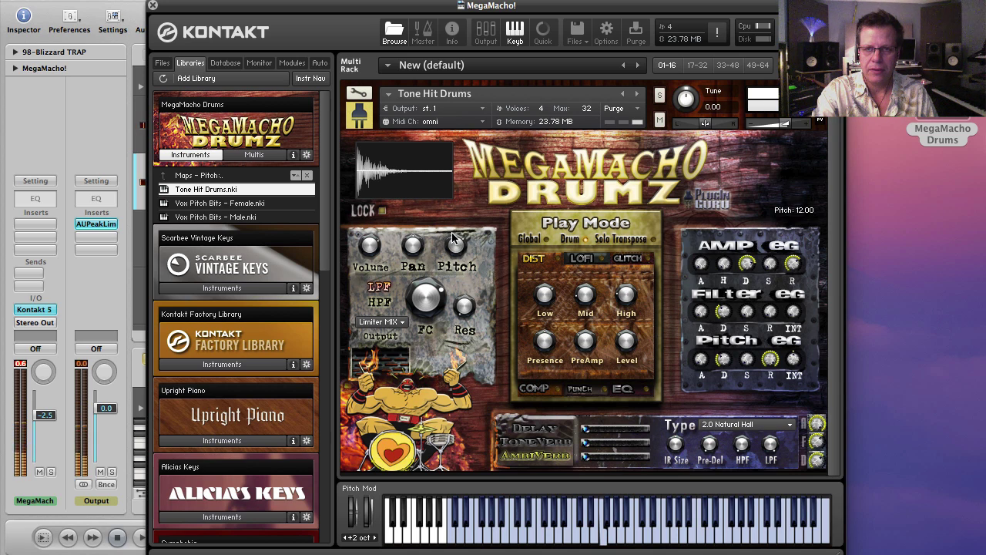
- Set the Amp EG attack to 104.7 ms and turn on Glitch with 19 repeats, rate 1/16 t, feedback 20 and tune -4 semitones
left_click_drag(704, 263, 702, 220)
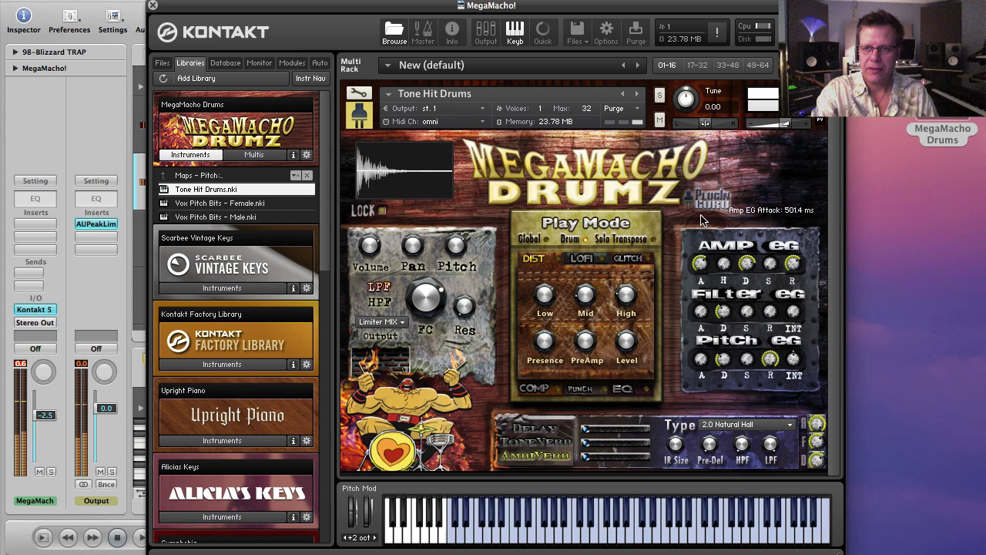
left_click(642, 261)
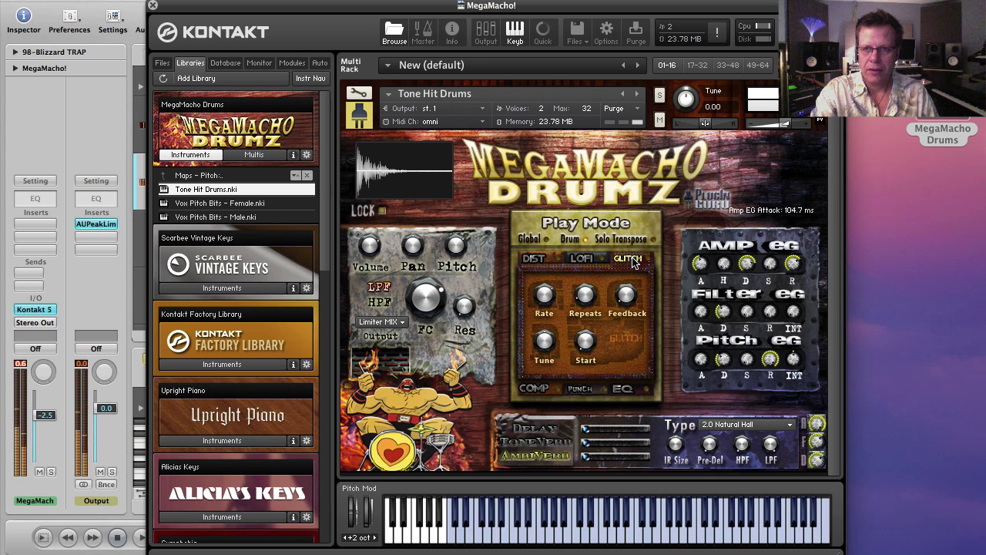
scroll(583, 283, "up", 1)
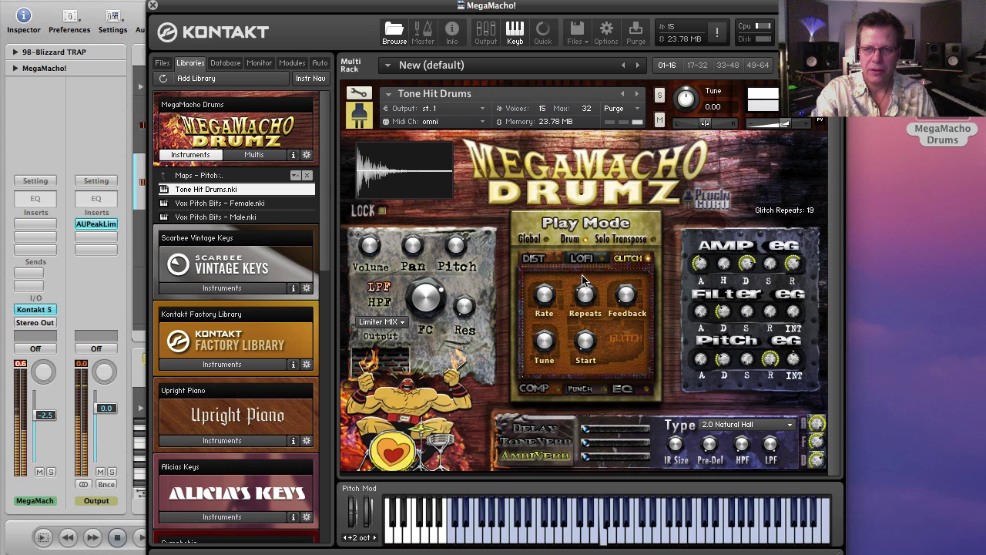
left_click_drag(548, 294, 549, 330)
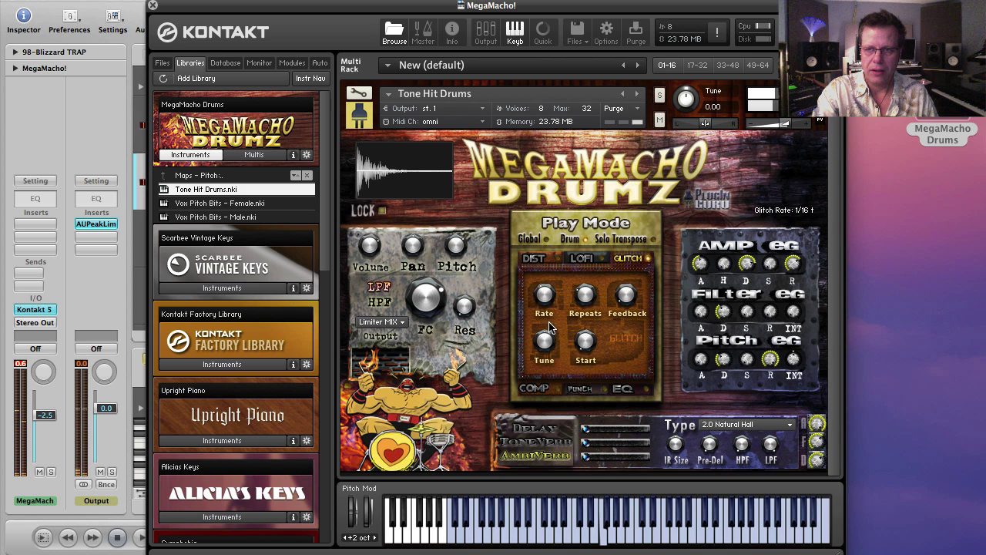
left_click_drag(629, 308, 630, 296)
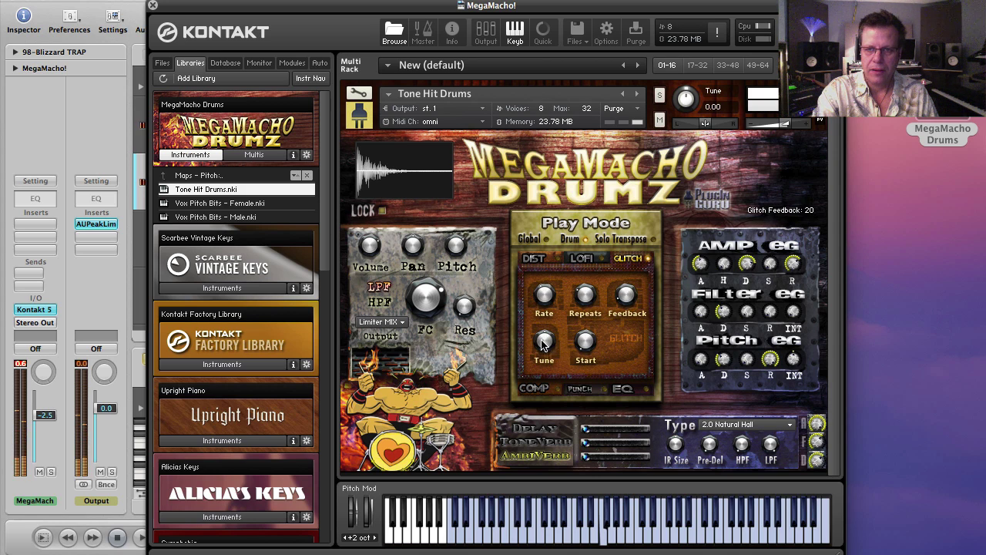
left_click_drag(543, 345, 546, 368)
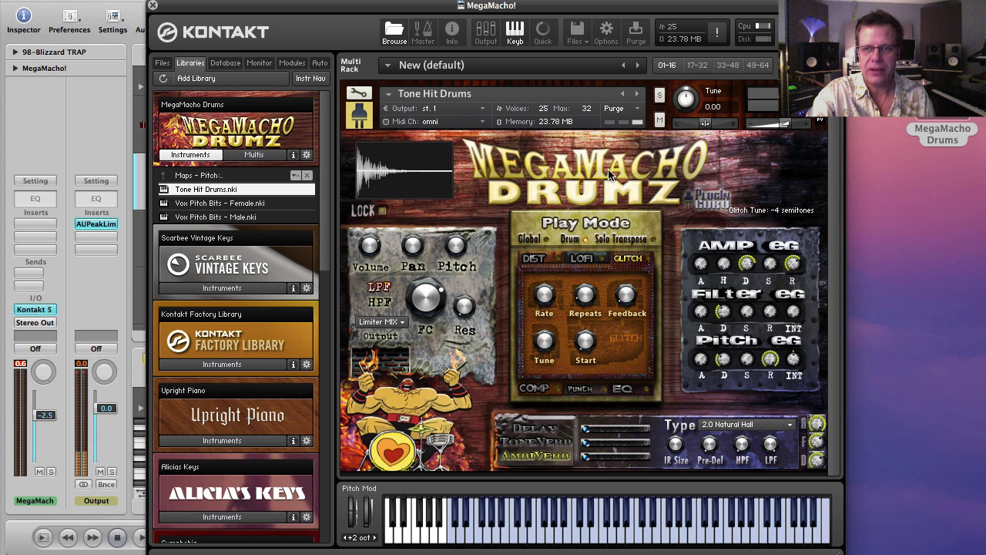
- Set the maximum voices of Tone Hit Drums to 400
double_click(585, 109)
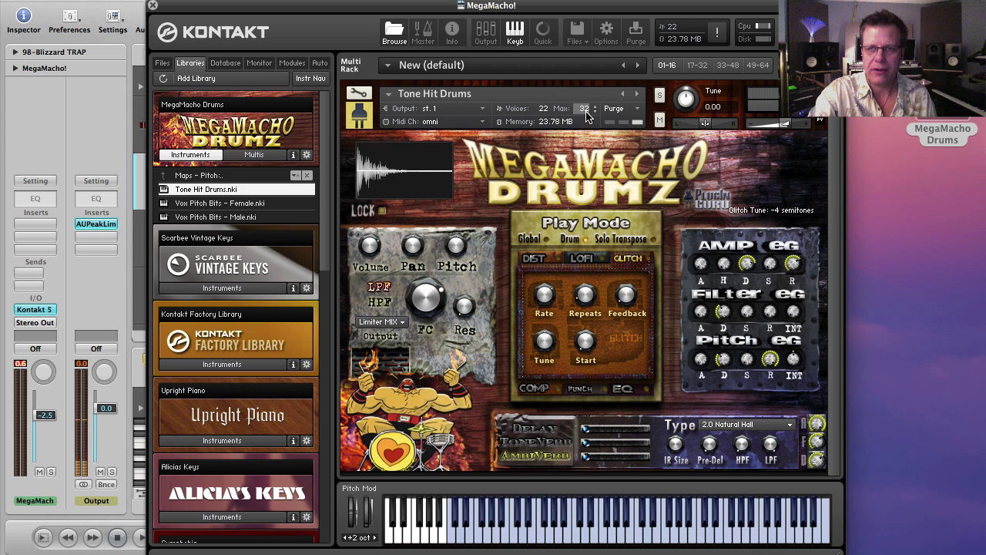
type("4")
key("Return")
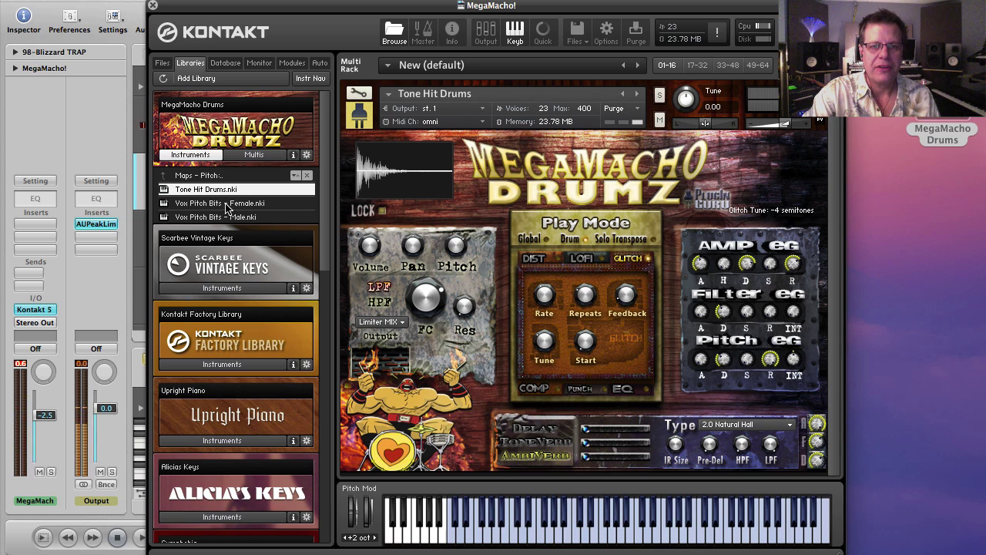
- Load Vox Pitch Bits - Female, pitch its samples to 2 and 7, and replace it with Vox Pitch Bits - Male
left_click_drag(222, 208, 540, 228)
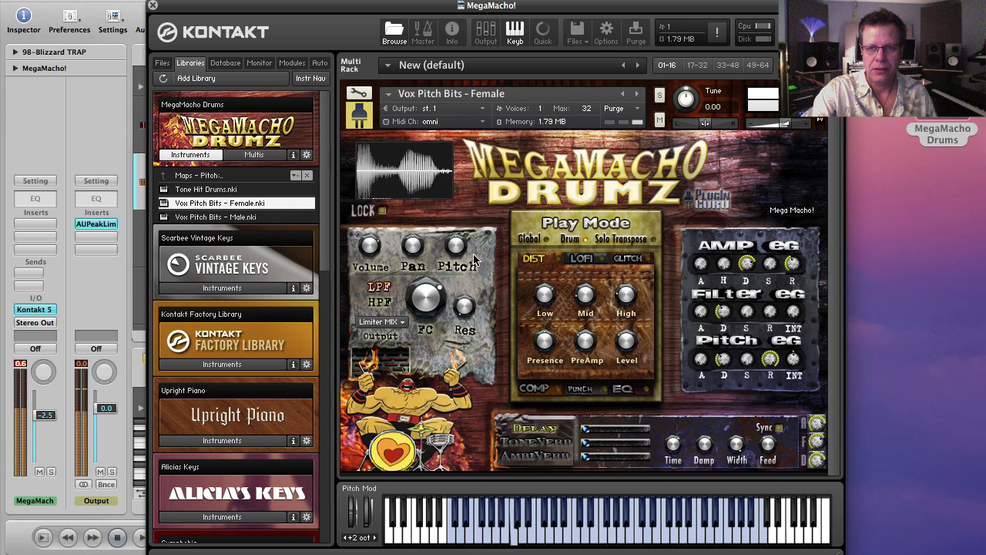
mouse_move(458, 246)
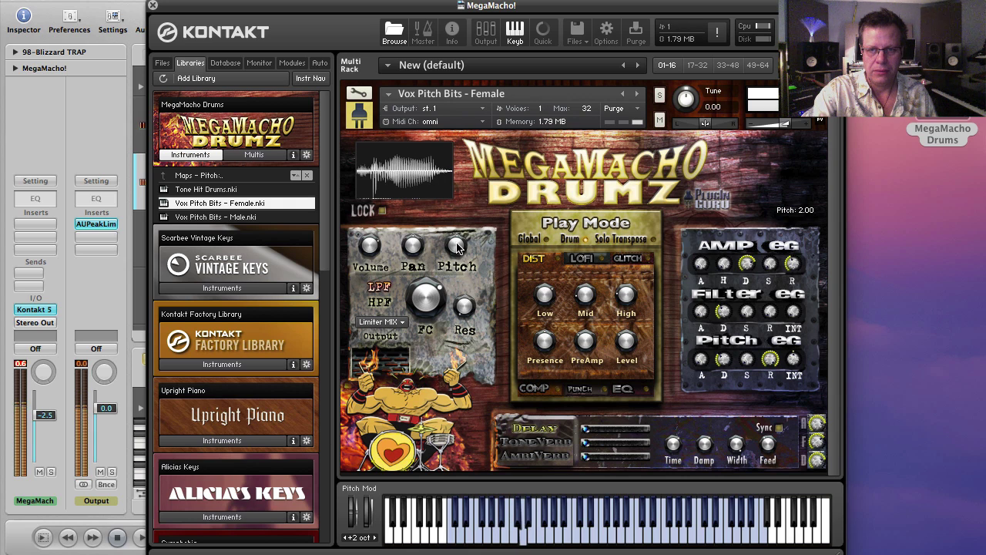
left_click_drag(458, 246, 459, 237)
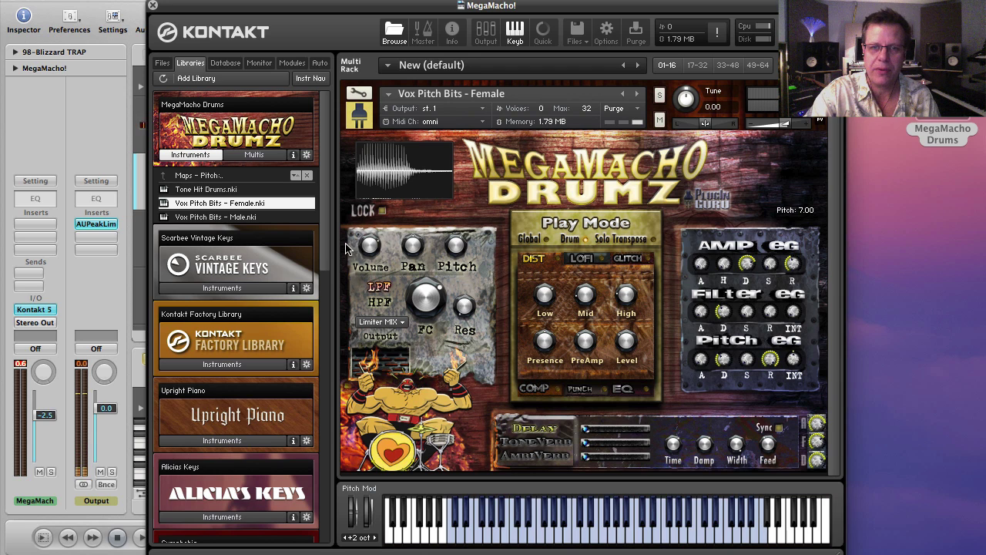
left_click(636, 95)
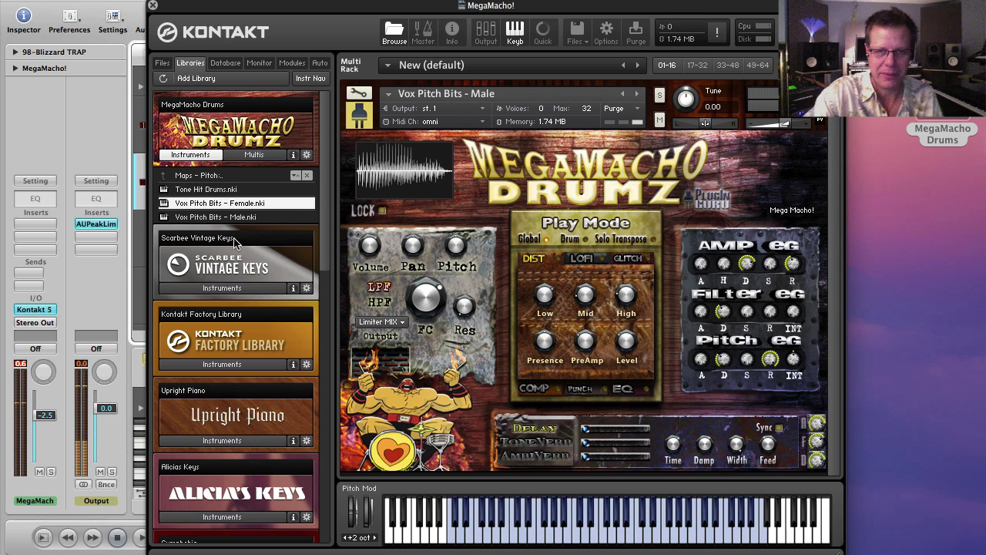
- Load Kit - Taky Pitch from the Programmed KITS folder in place of Vox Pitch Bits - Male
left_click(199, 176)
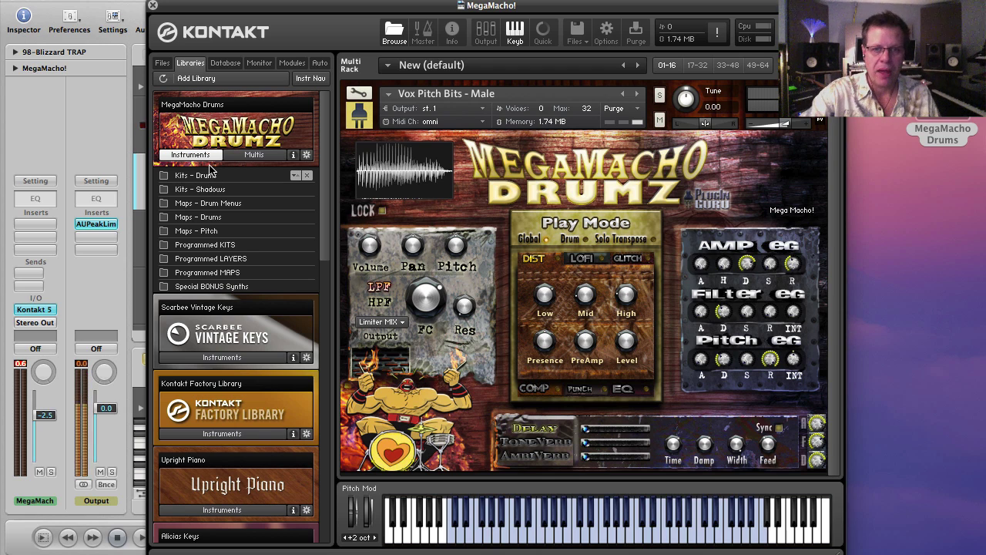
left_click(203, 246)
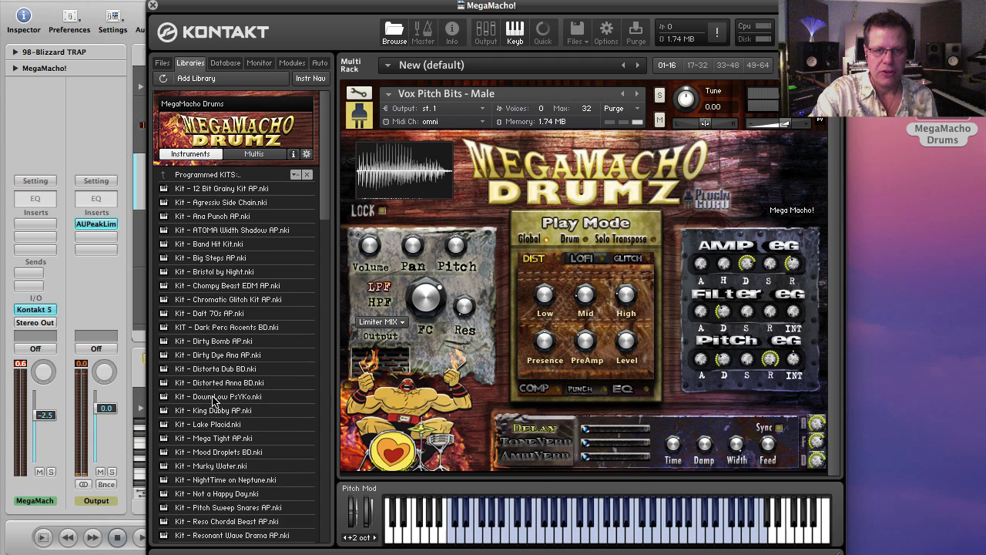
scroll(214, 400, "down", 8)
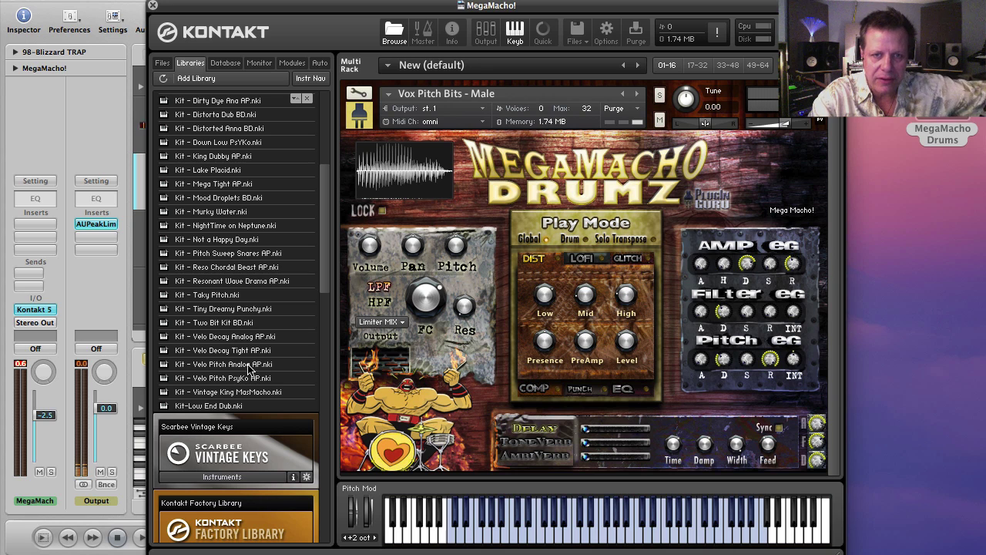
double_click(206, 295)
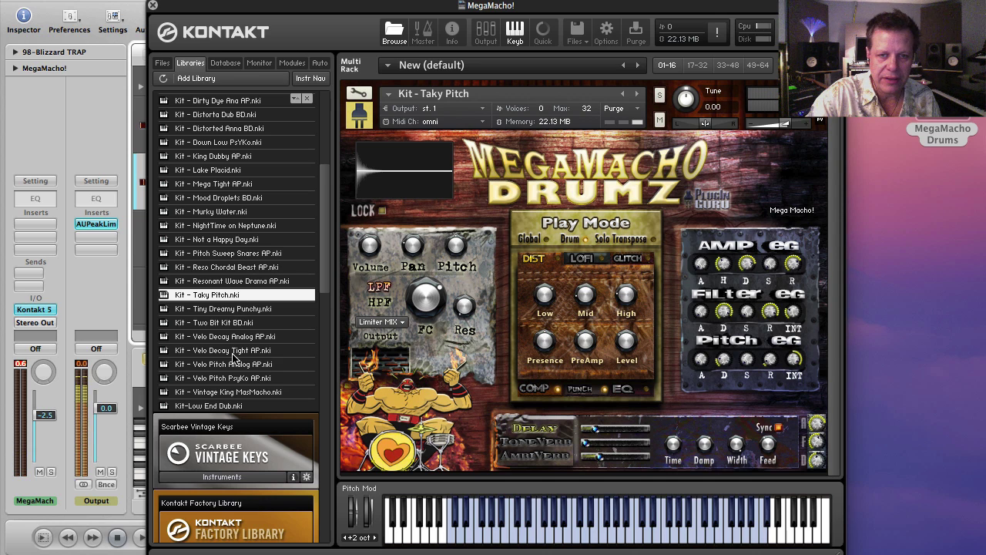
- Load Kit - Velo Decay Analog AP in place of Taky Pitch and set its Amp EG decay to 1.0k ms
scroll(235, 356, "up", 10)
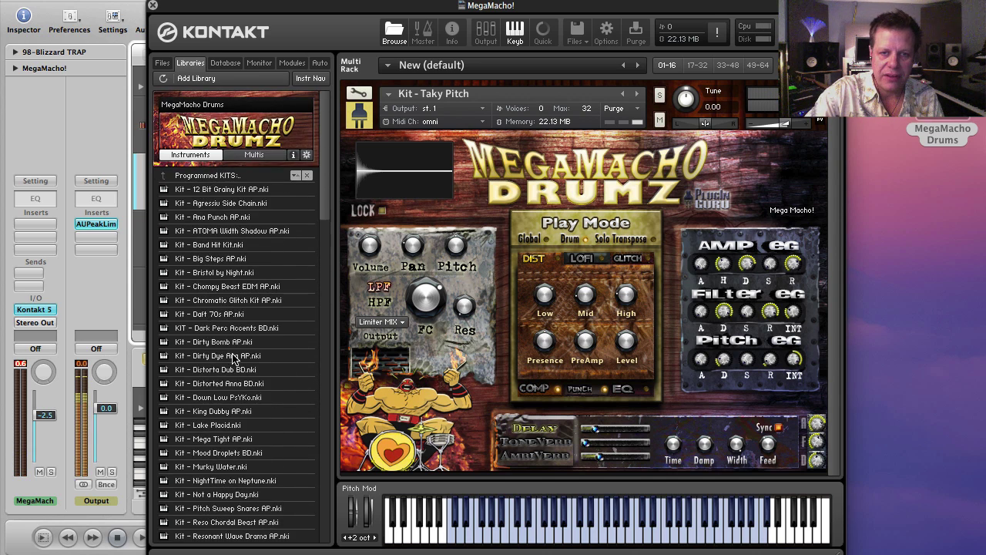
scroll(235, 358, "down", 9)
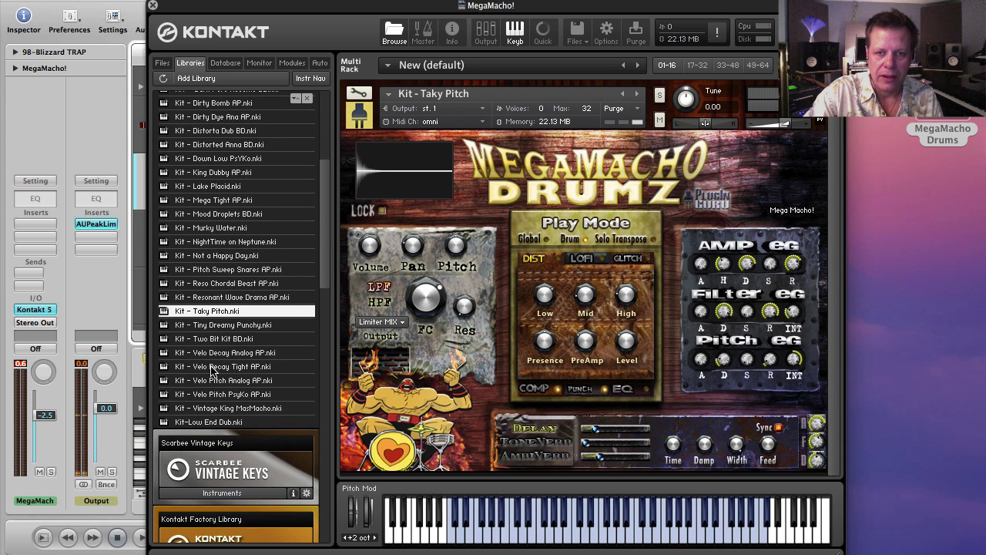
double_click(219, 353)
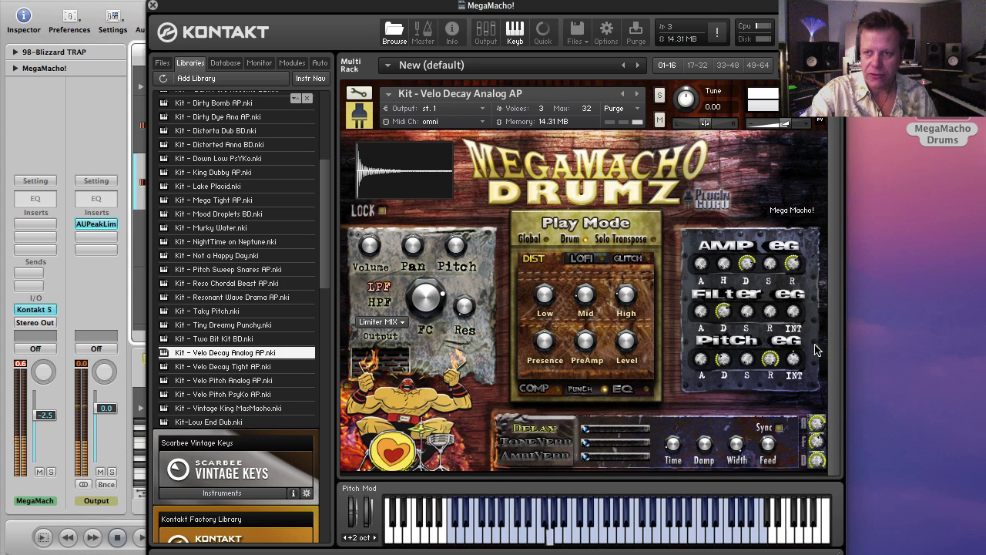
left_click(749, 267)
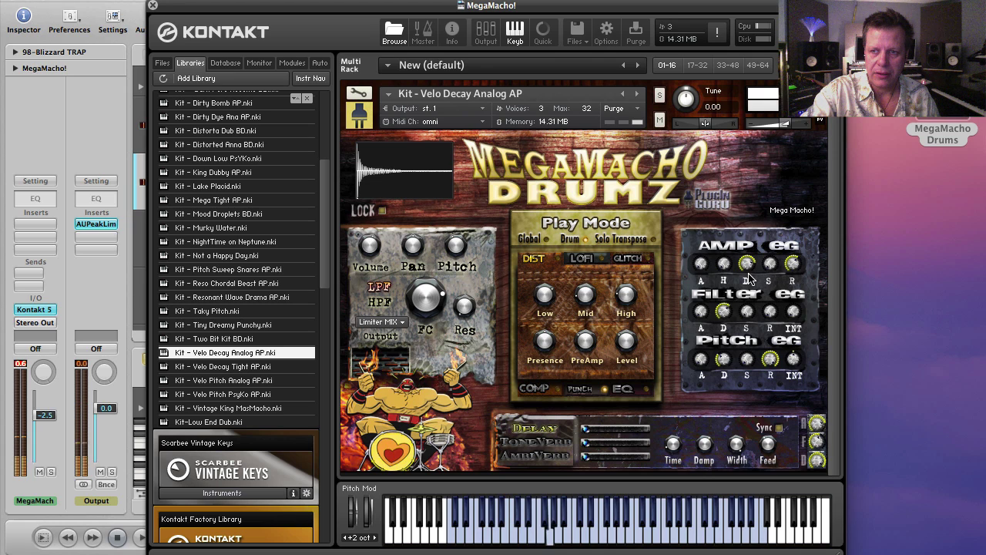
mouse_move(749, 284)
left_mouse_down()
mouse_move(749, 262)
mouse_move(749, 274)
left_mouse_up()
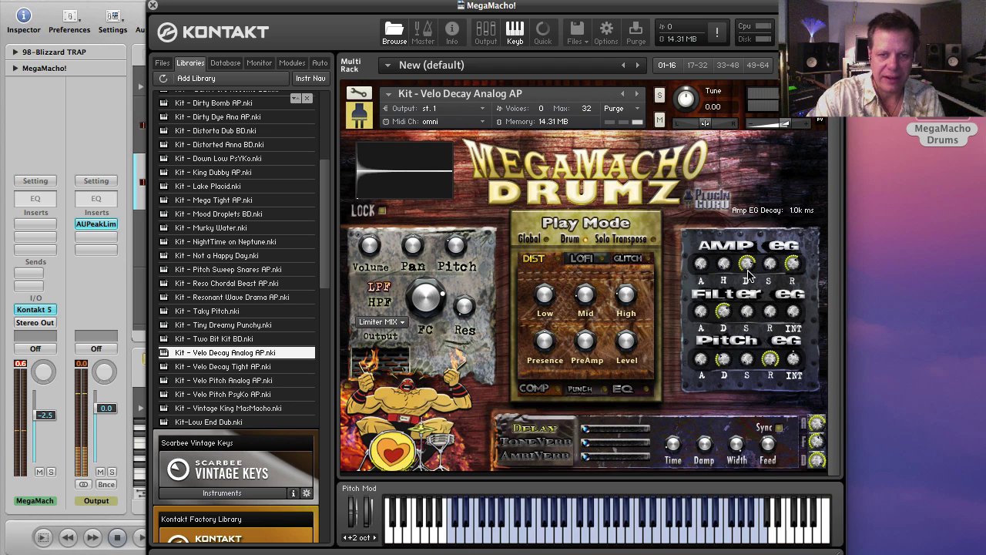
- Load Kit Layer - 4 Kit Cycle from the Programmed LAYERS folder in place of the Velo Decay Analog AP kit
scroll(240, 226, "up", 5)
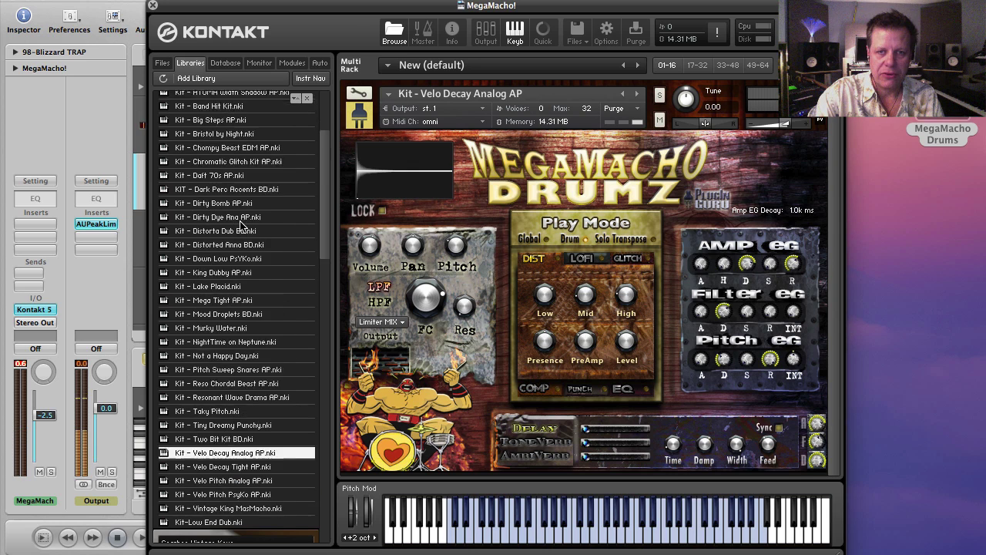
left_click(206, 178)
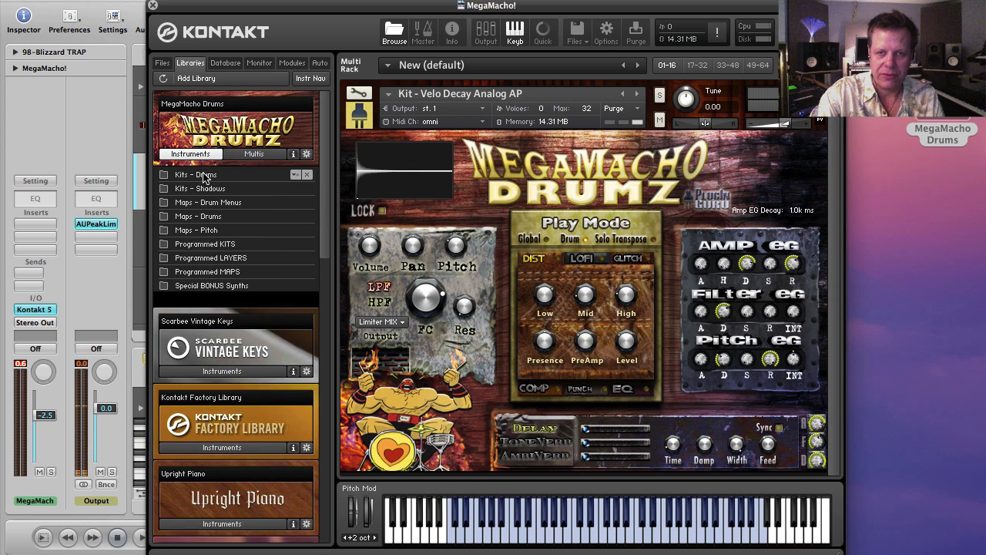
left_click(185, 259)
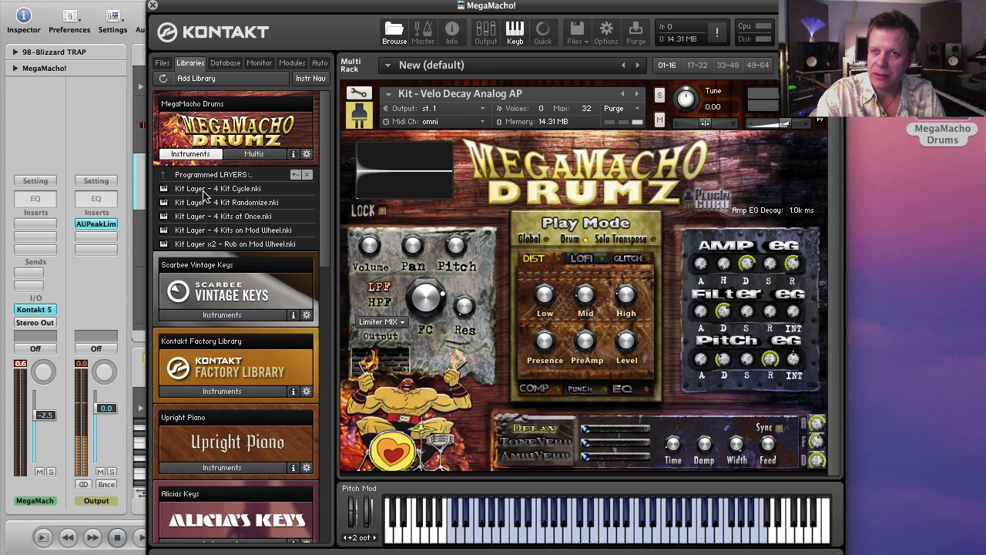
double_click(204, 192)
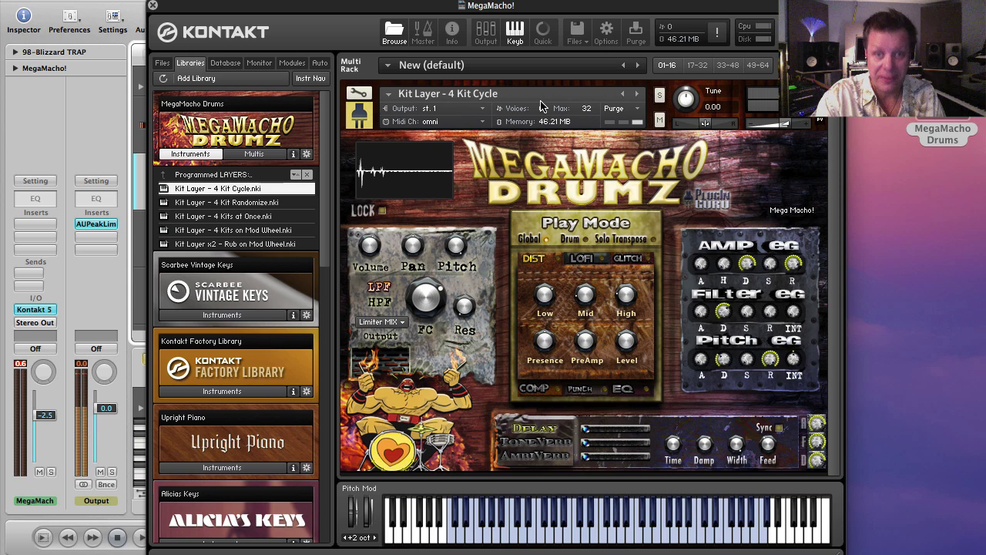
- Open the 4 Kit Cycle instrument for editing and view its AnaBox, Beast 4 EDM, MAXIMUS and MegaMacho groups in the Group Editor
left_click(365, 94)
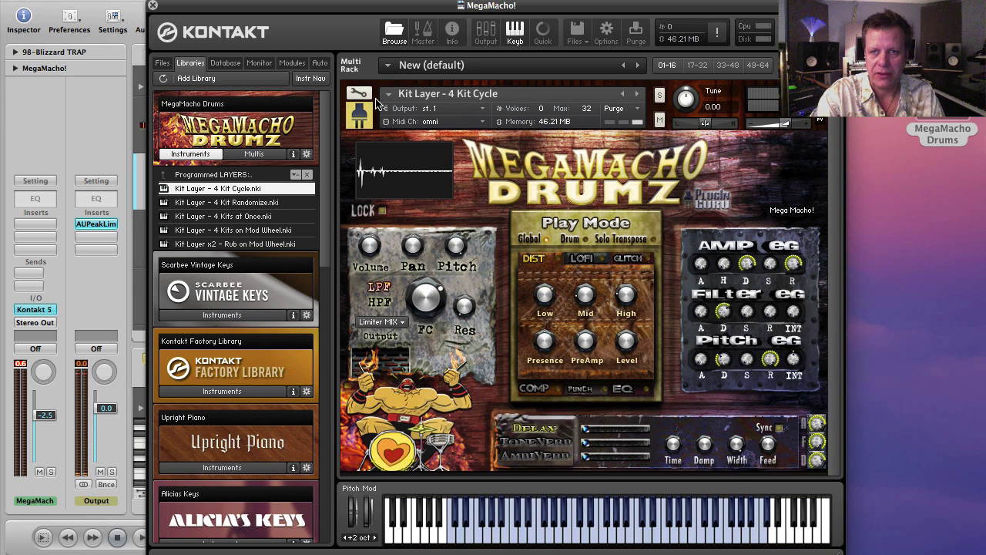
left_click(362, 94)
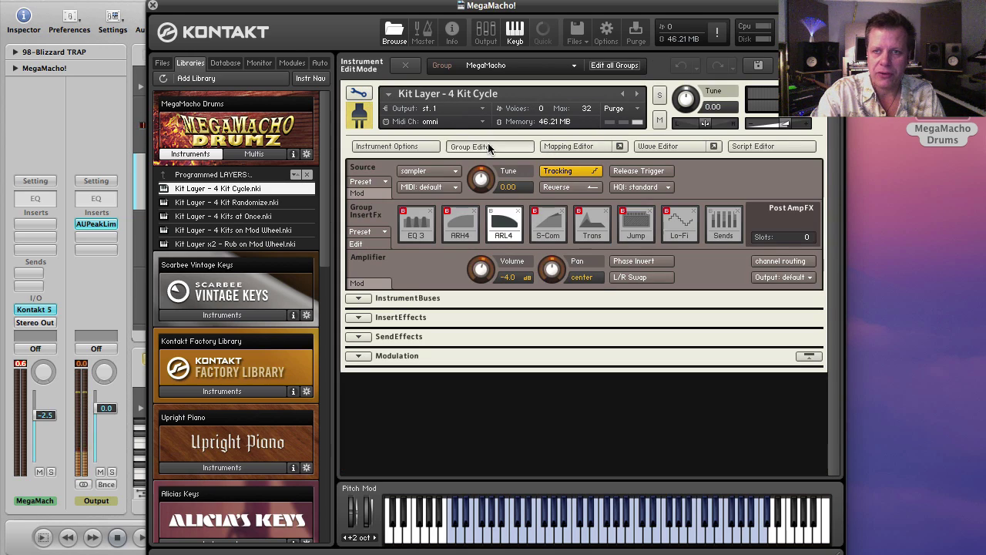
left_click(488, 146)
left_click(377, 190)
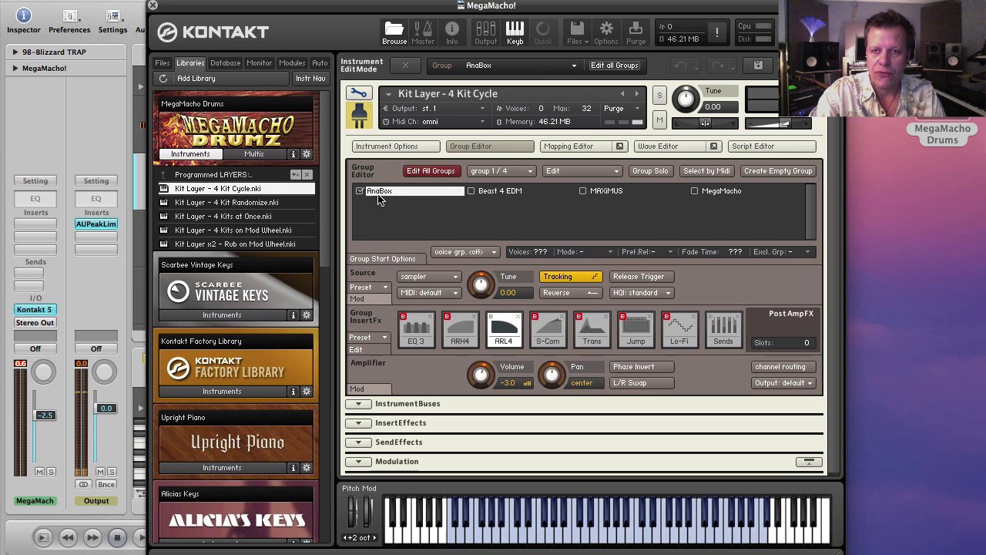
left_click(507, 192)
left_click(625, 192)
left_click(723, 191)
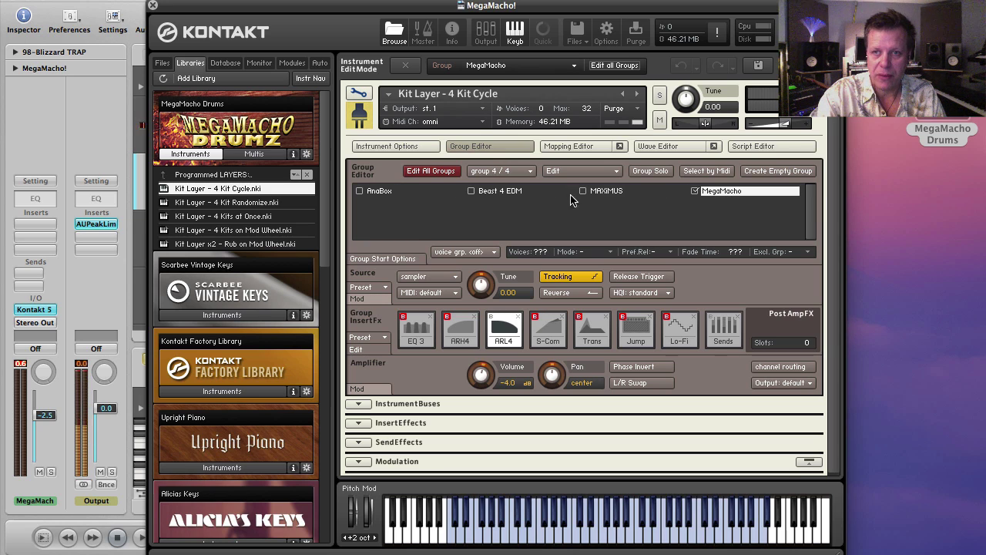
- Check the round robin position of each of the four groups in the Group Start Options, and return to the instrument's performance view
left_click(380, 192)
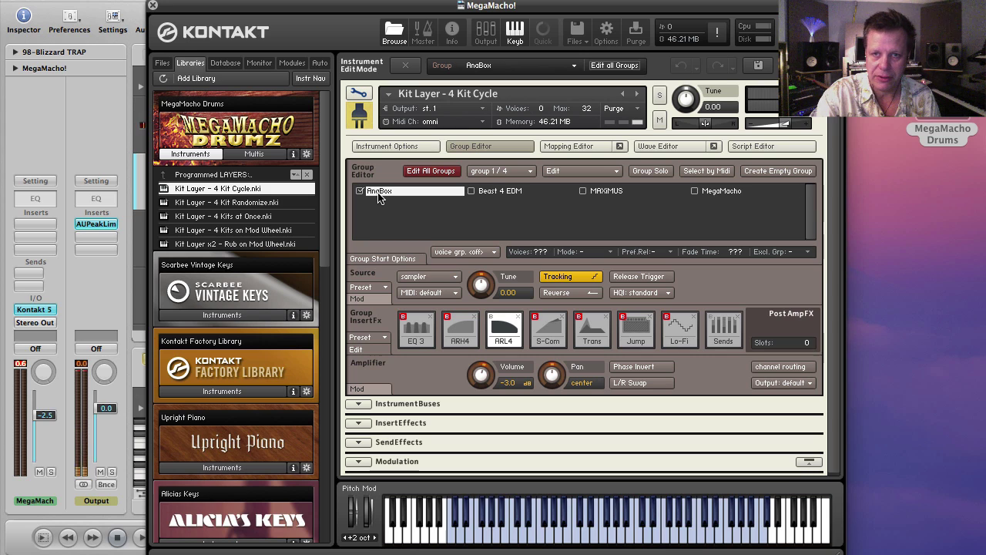
left_click(378, 260)
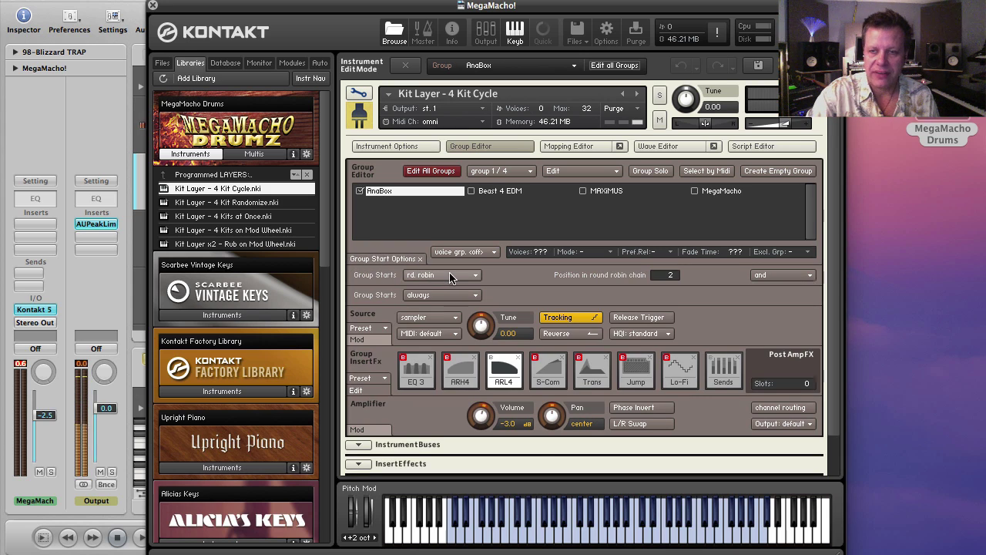
left_click(501, 193)
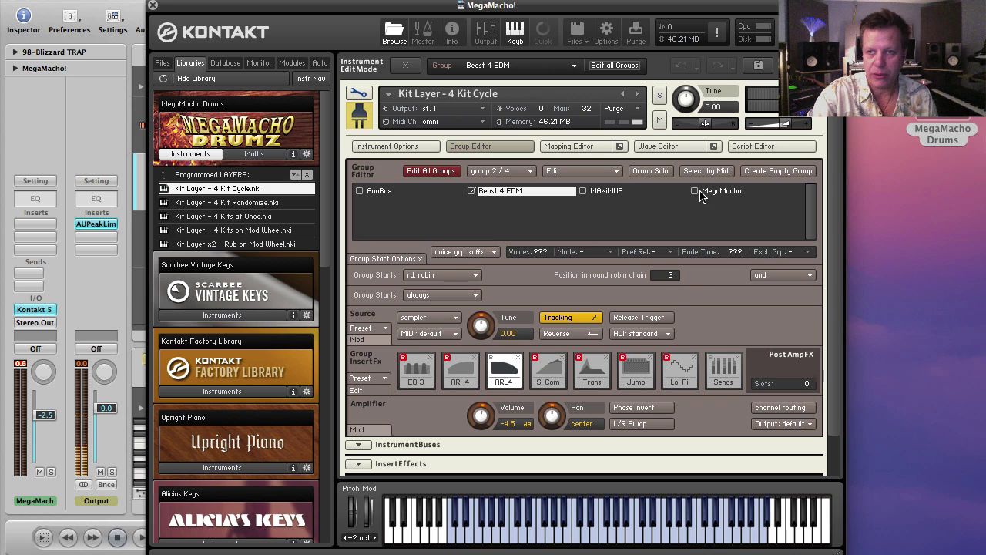
left_click(623, 191)
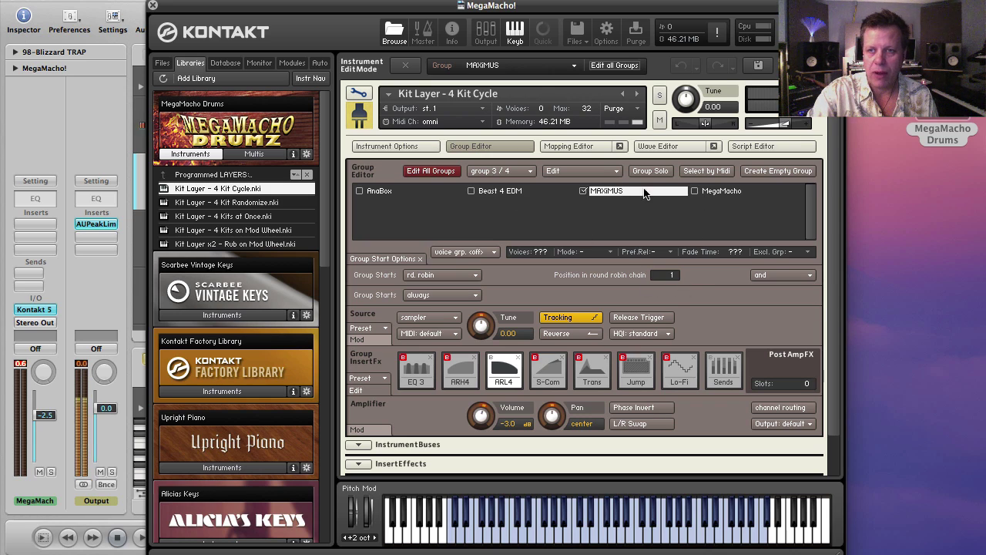
left_click(731, 195)
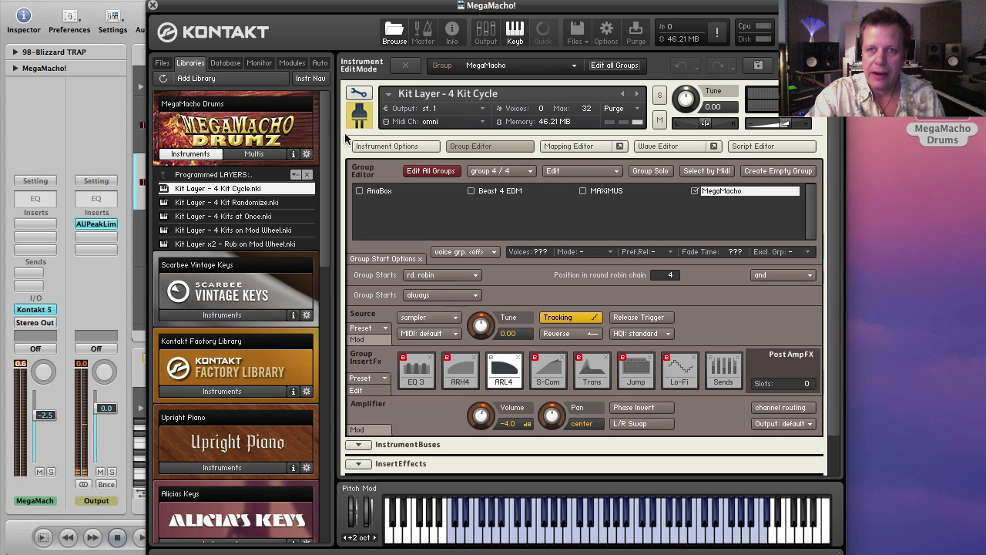
left_click(357, 92)
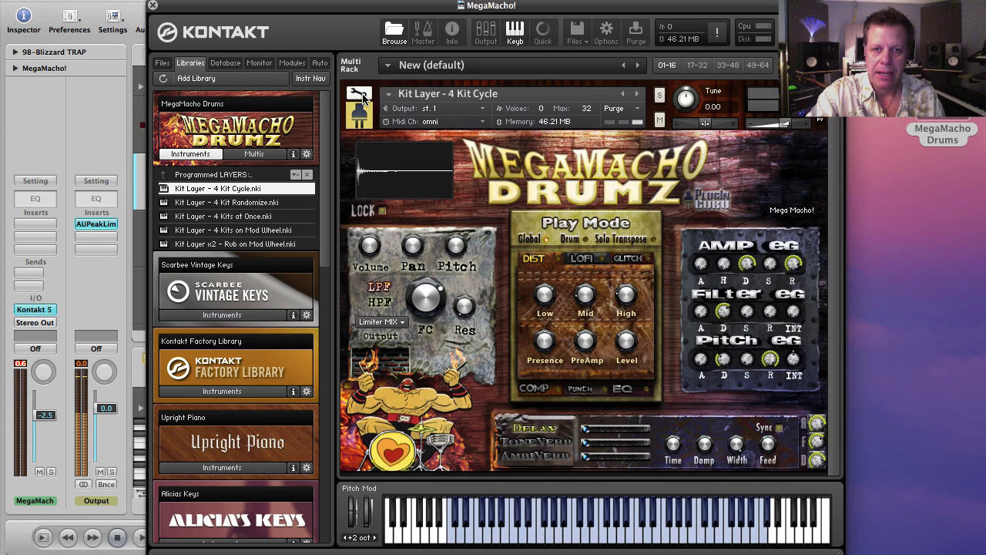
- Step through the layered kits 4 Kit Randomize, 4 Kits at Once and 4 Kits on Mod Wheel to Kit Layer x2 - Rvb on Mod Wheel
left_click(638, 94)
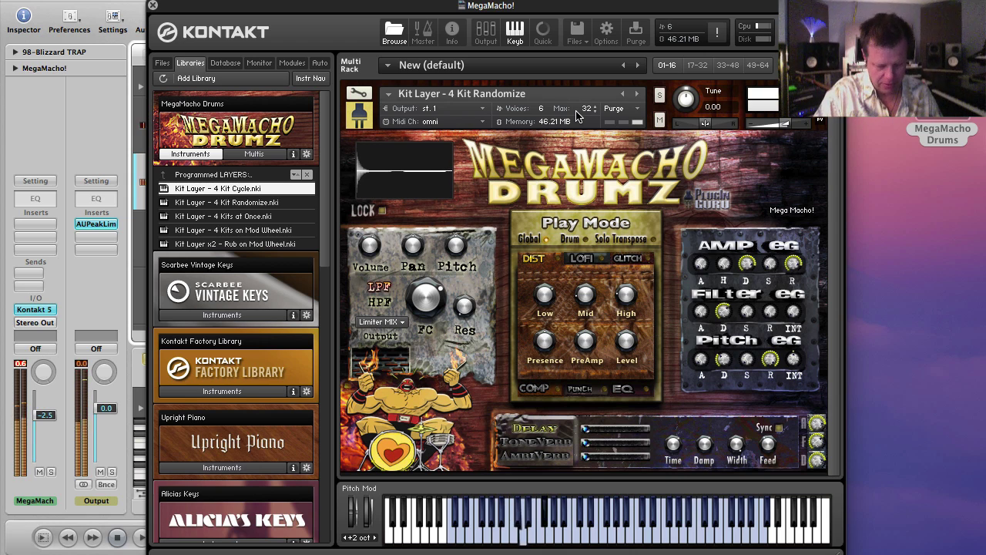
left_click(637, 93)
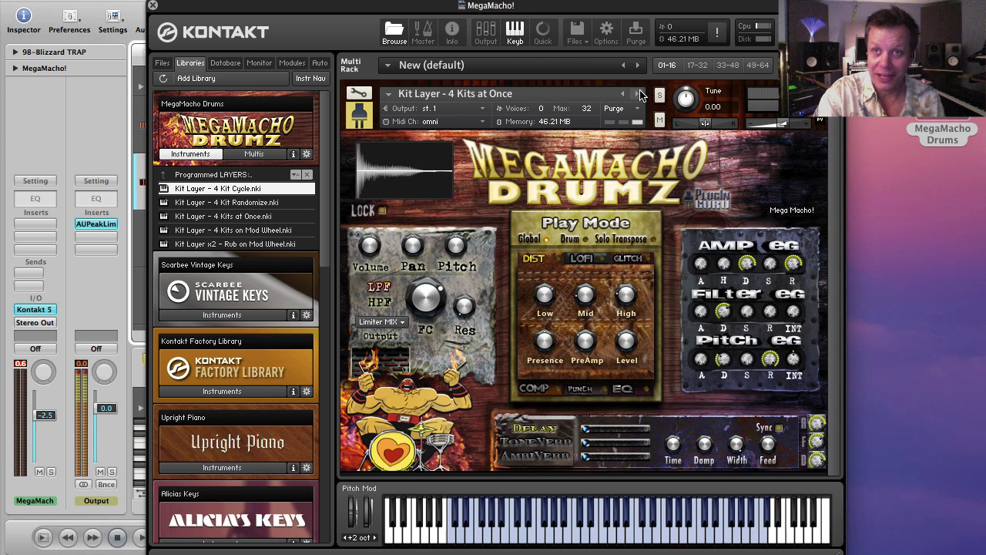
left_click(640, 93)
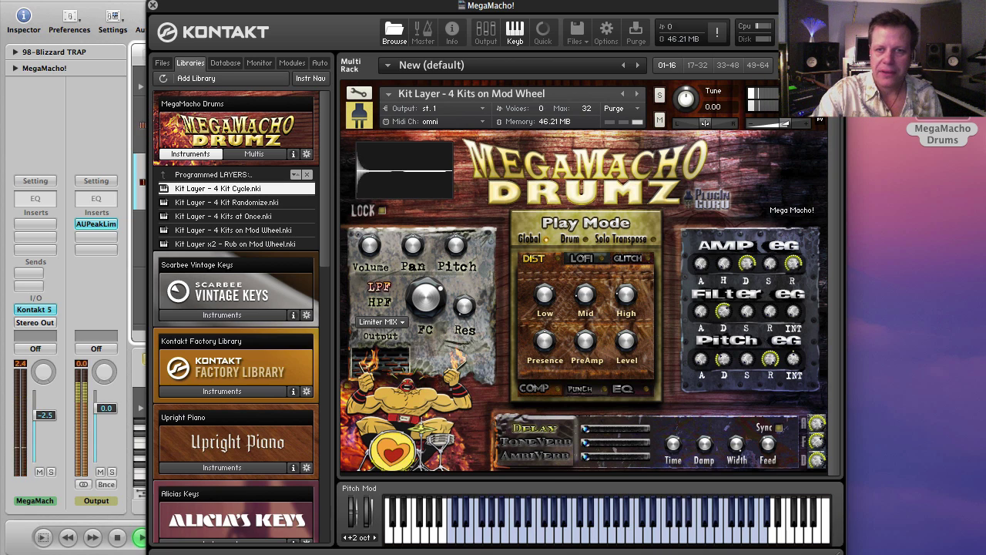
left_click(637, 93)
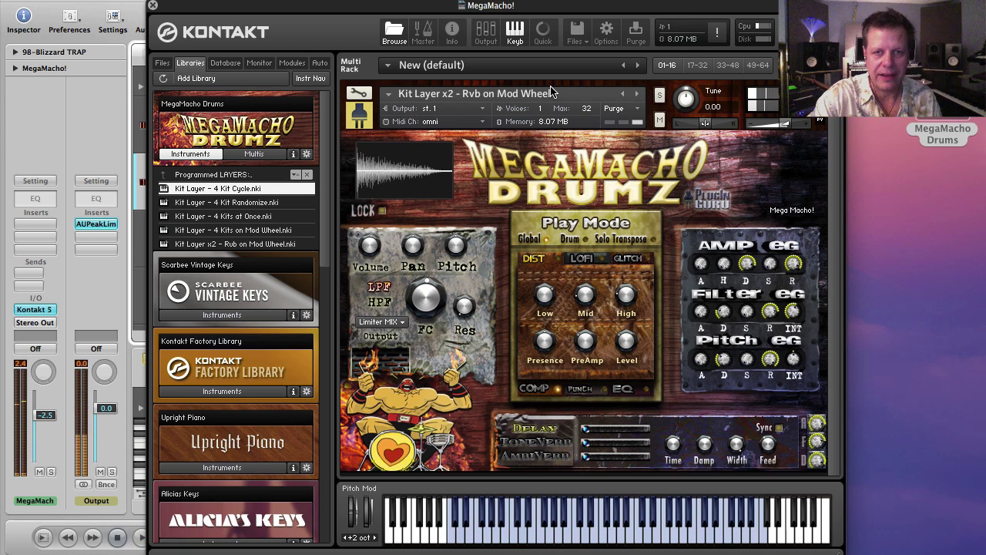
- Load Map - Bubbly Dreams from the Programmed MAPS folder in place of the Kit Layer x2 patch
left_click(231, 175)
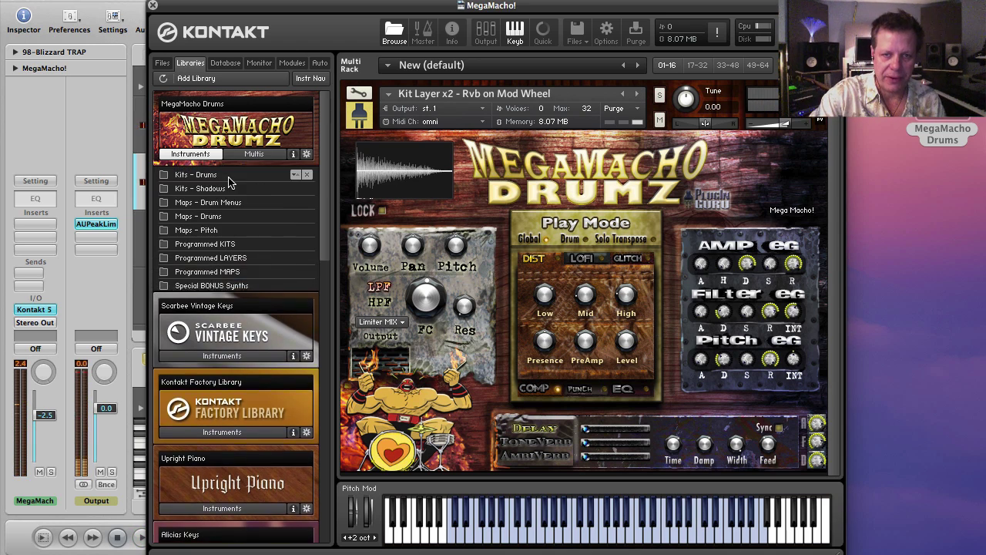
left_click(222, 272)
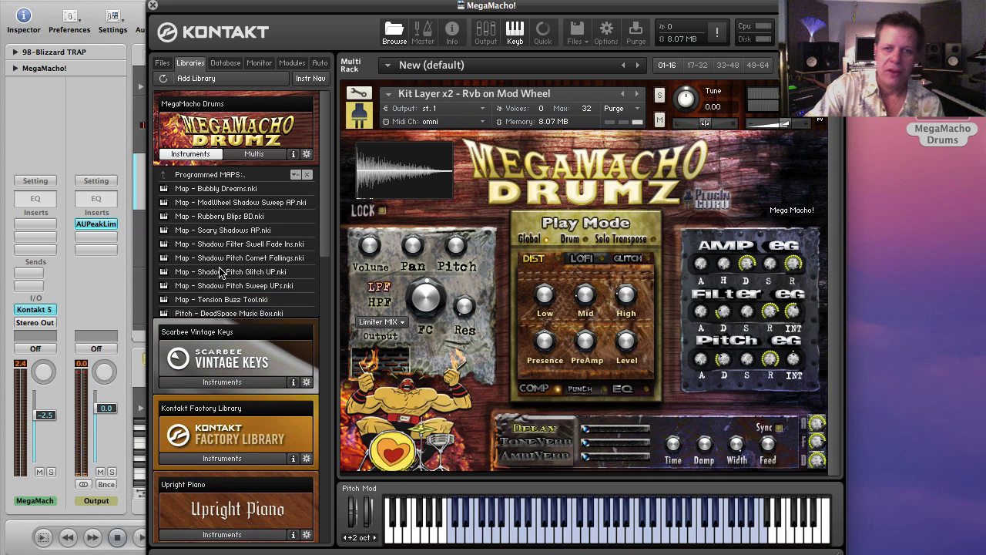
double_click(216, 190)
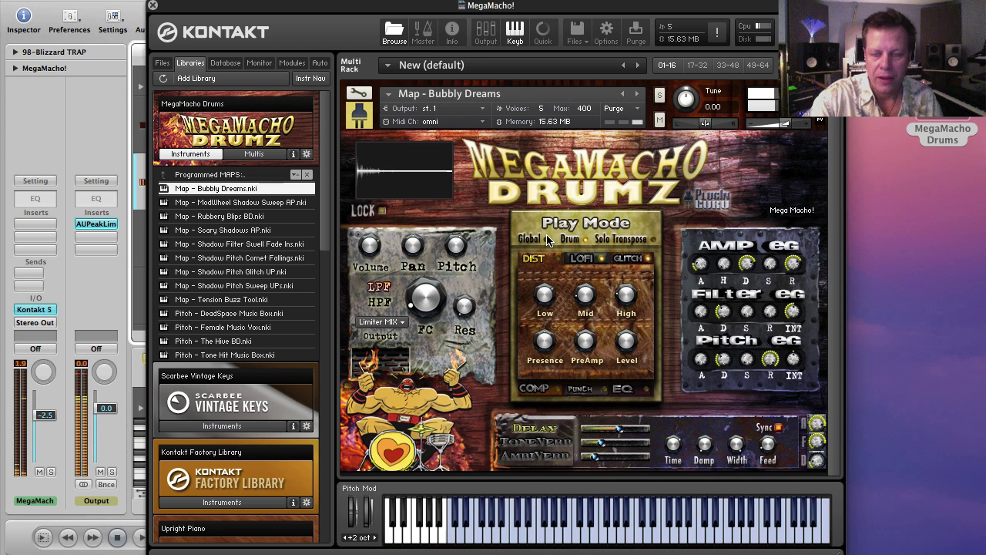
left_click(619, 264)
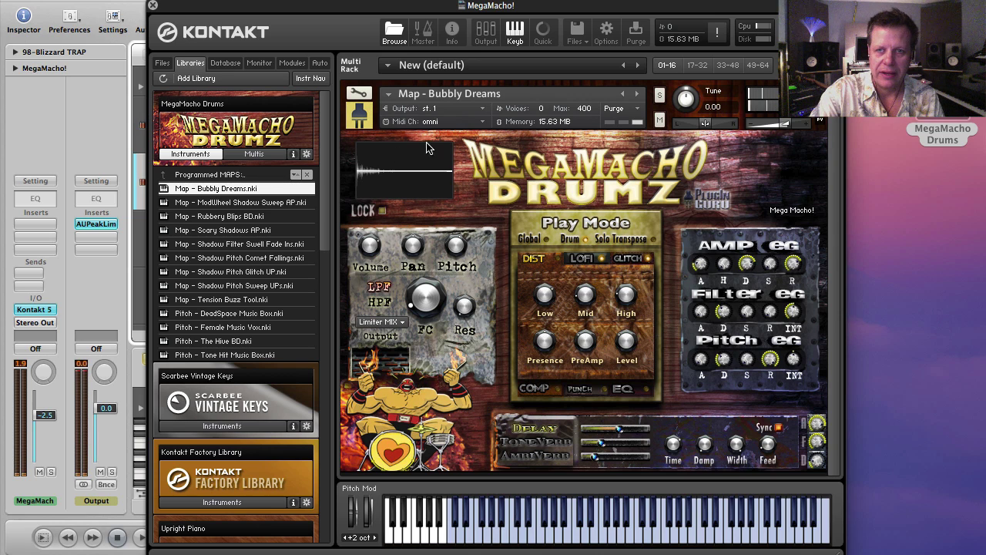
- Replace Bubbly Dreams with Map - ModWheel Shadow Sweep AP, and replace that with Map - Shadow Pitch Glitch UP
left_click(638, 94)
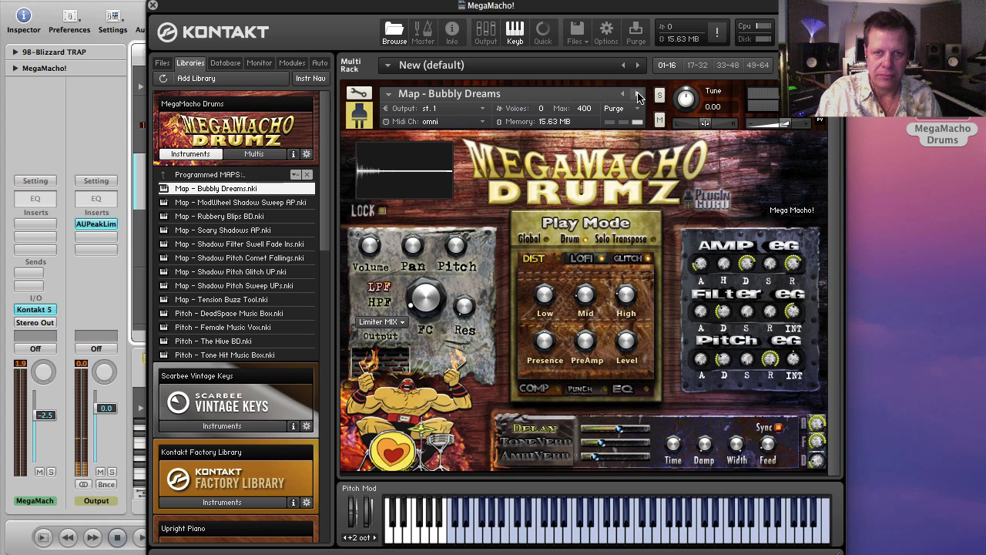
left_click(638, 95)
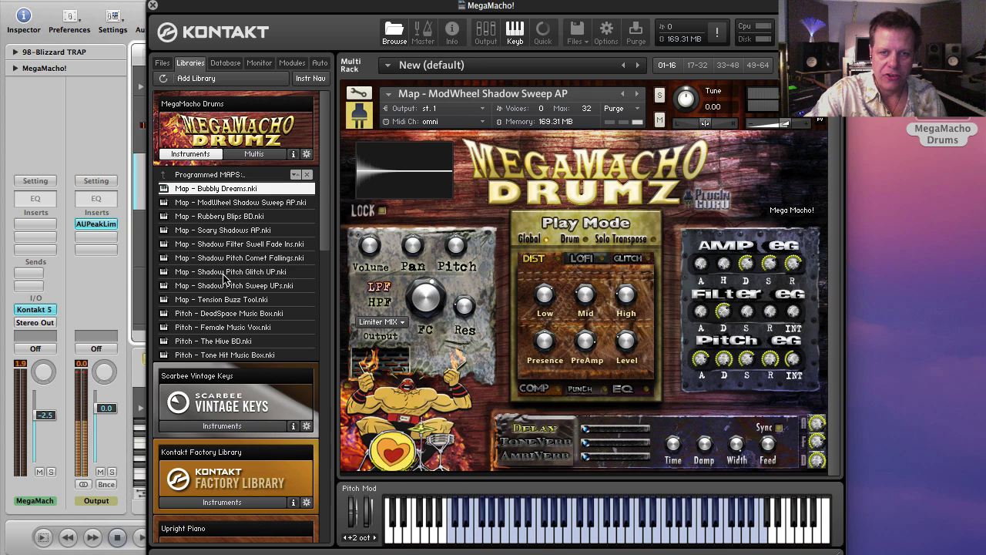
left_click_drag(228, 275, 492, 278)
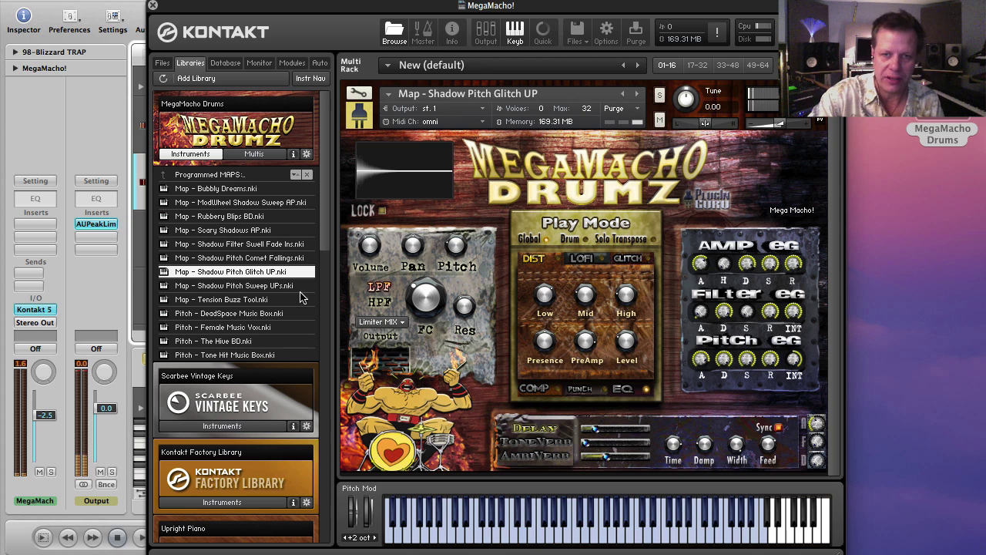
- Load Pitch - DeadSpace Music Box in place of Shadow Pitch Glitch UP and inspect its Source module settings in edit mode
left_click(227, 314)
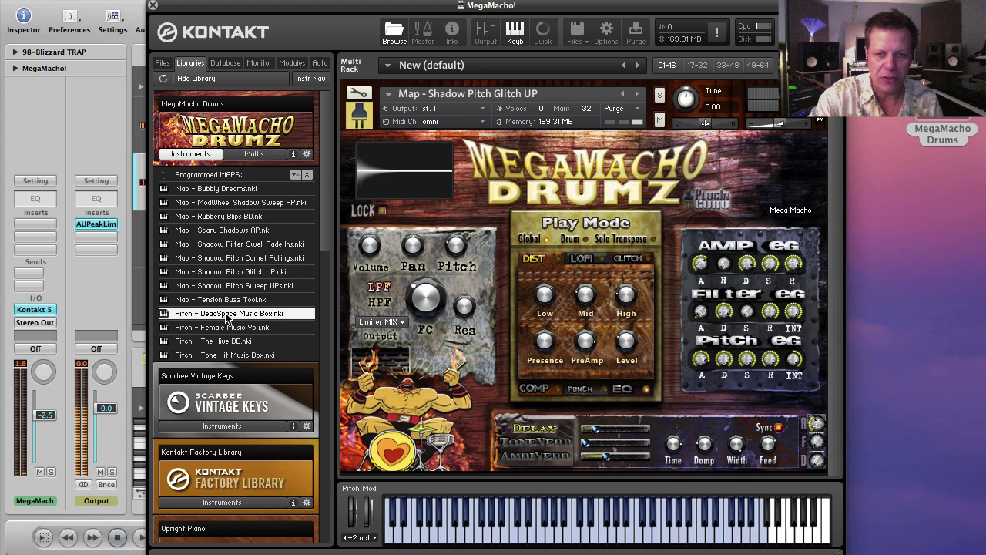
left_click_drag(228, 314, 535, 294)
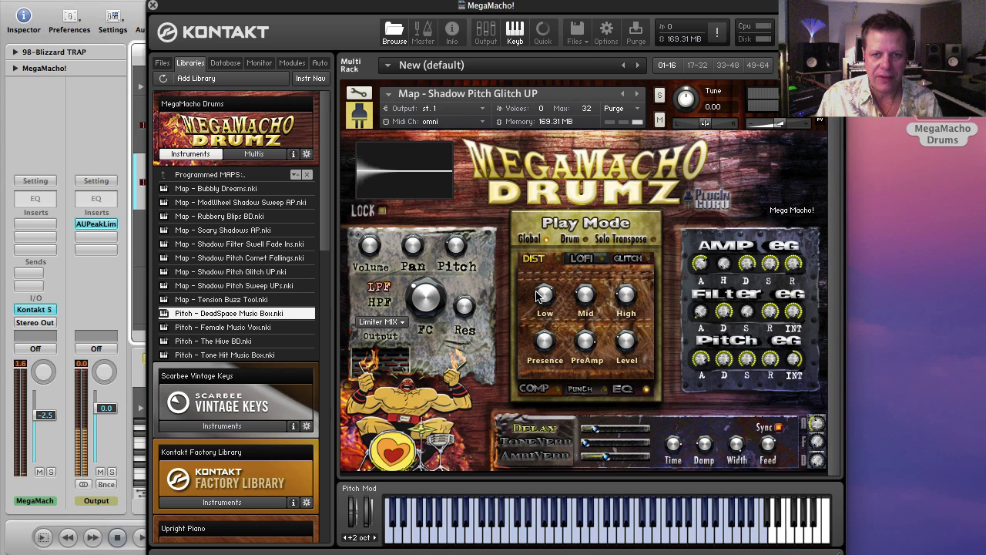
left_click(360, 94)
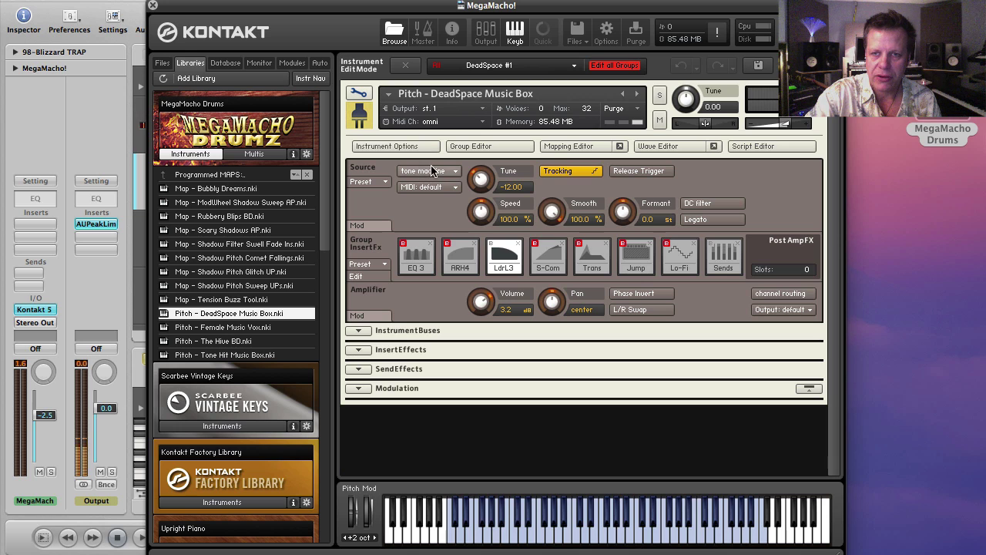
left_click(359, 93)
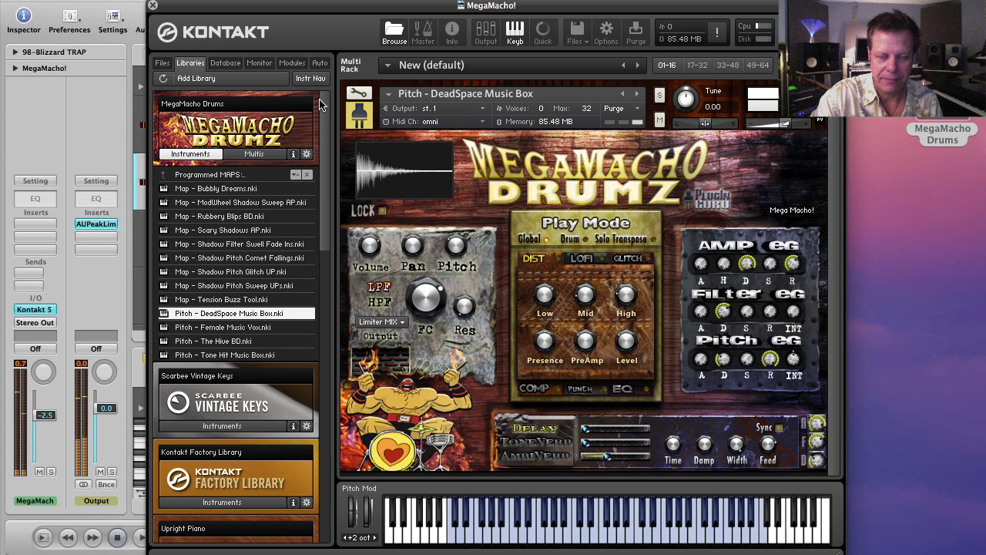
- Load Pitch - Tone Hit Music Box and replace it with Pitch - The Hive BD
double_click(217, 356)
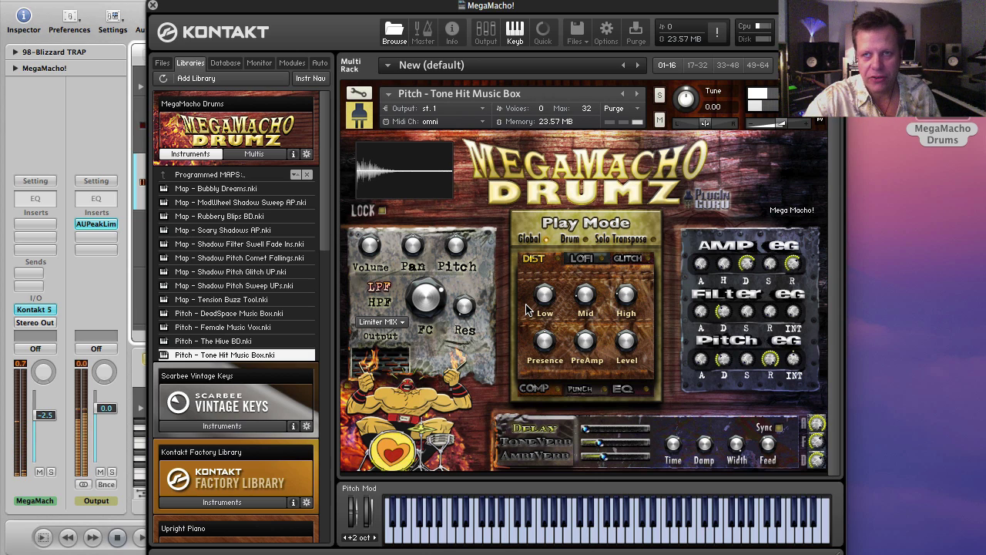
double_click(229, 341)
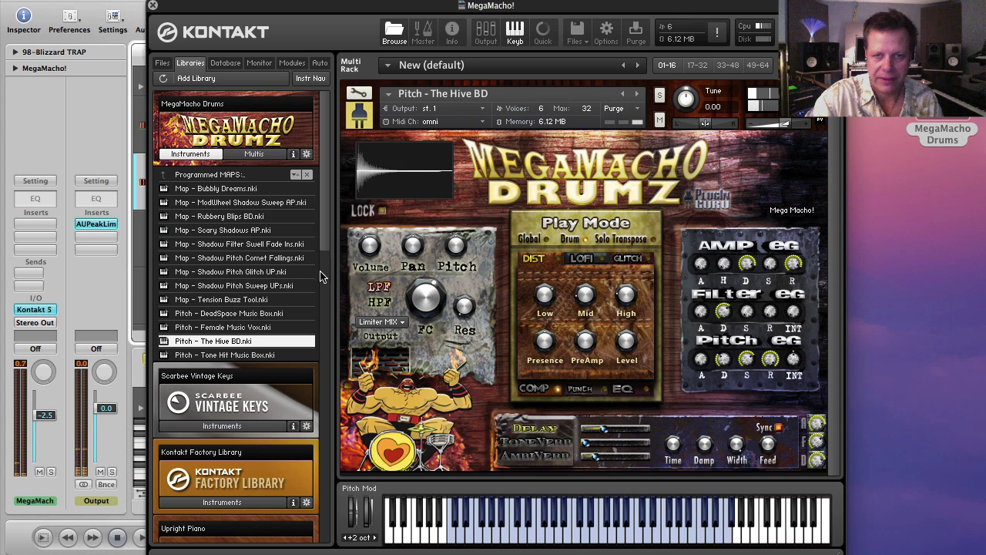
- Load ShadowTone 01 from the Special BONUS Synths folder in place of The Hive BD
left_click(215, 175)
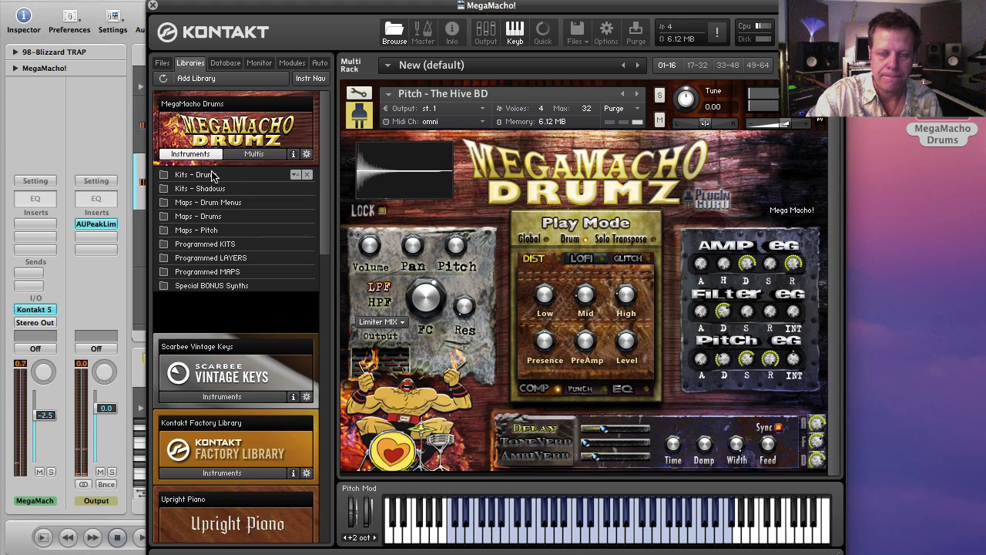
left_click(224, 286)
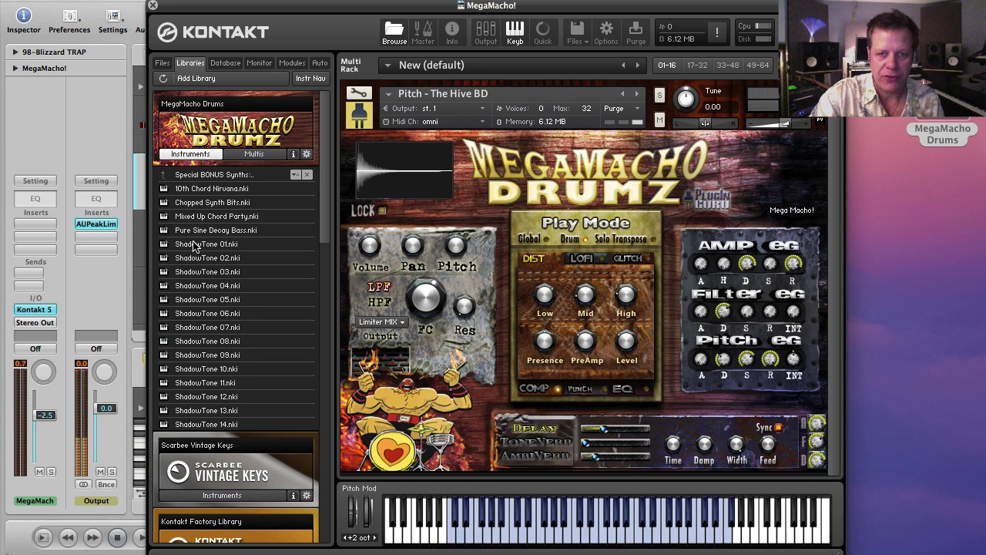
left_click_drag(188, 245, 493, 245)
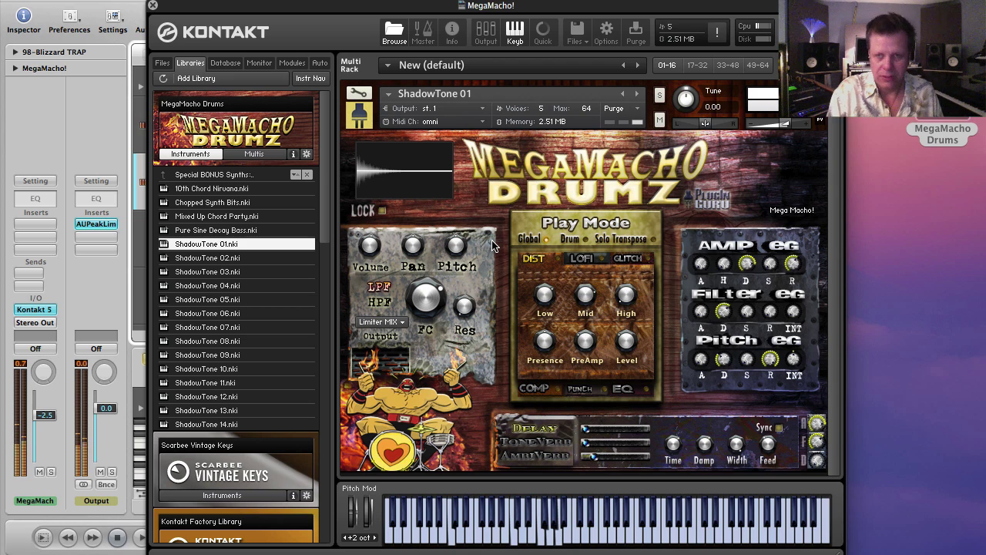
- Step through the ShadowTone patches up to ShadowTone 05, and replace it with Mixed Up Chord Party
left_click(638, 96)
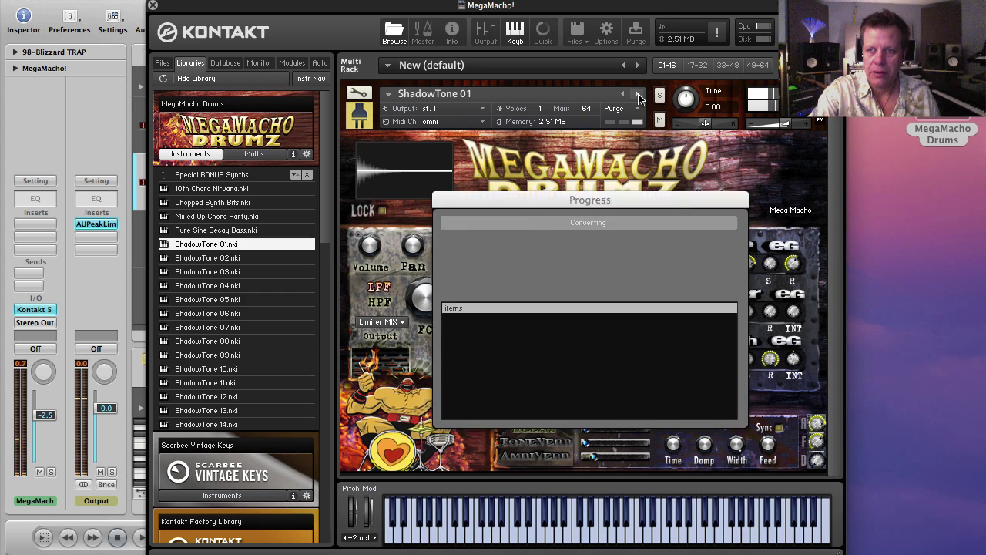
left_click(639, 95)
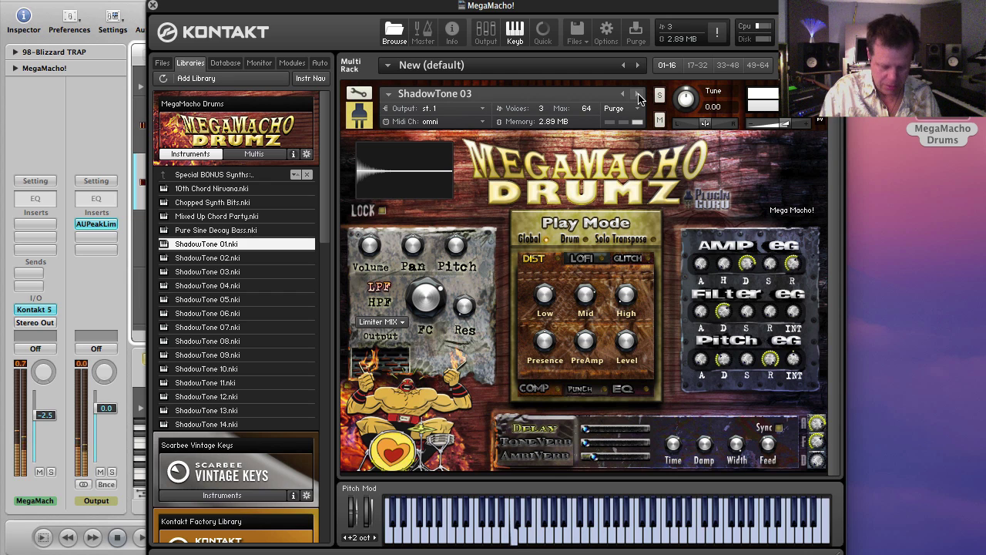
left_click(638, 96)
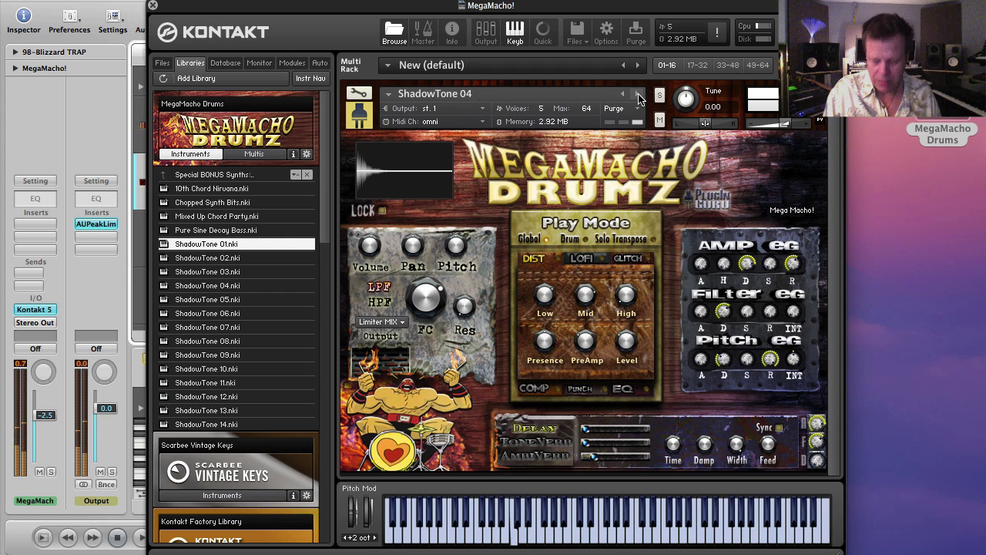
left_click(638, 96)
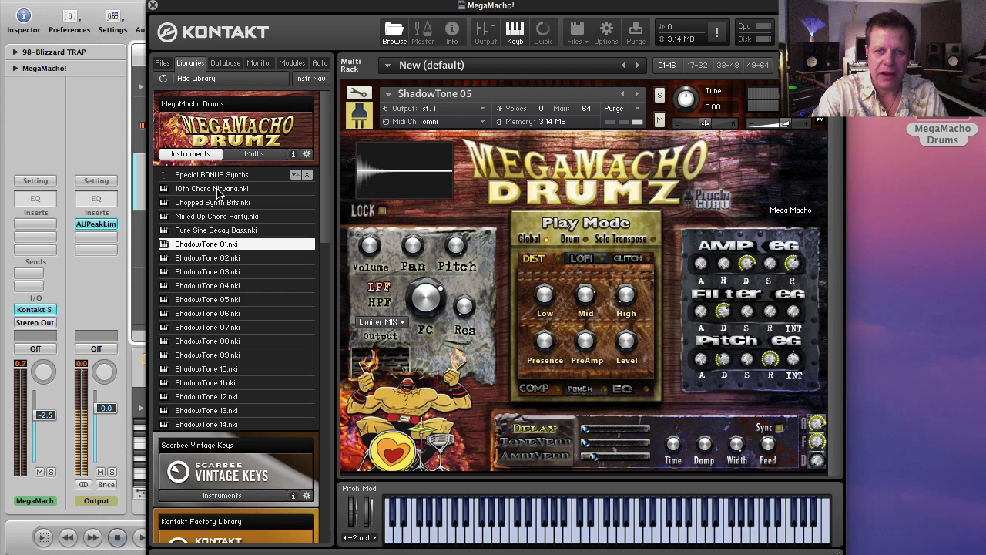
double_click(207, 219)
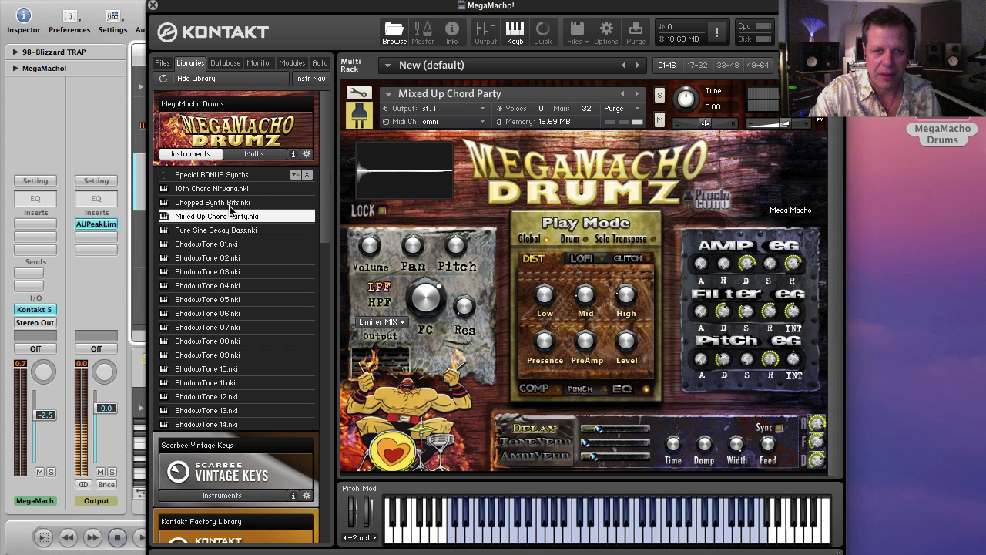
- Load 10th Chord Nirvana in place of Mixed Up Chord Party, and replace it with Chopped Synth Bits
left_click_drag(222, 189, 548, 215)
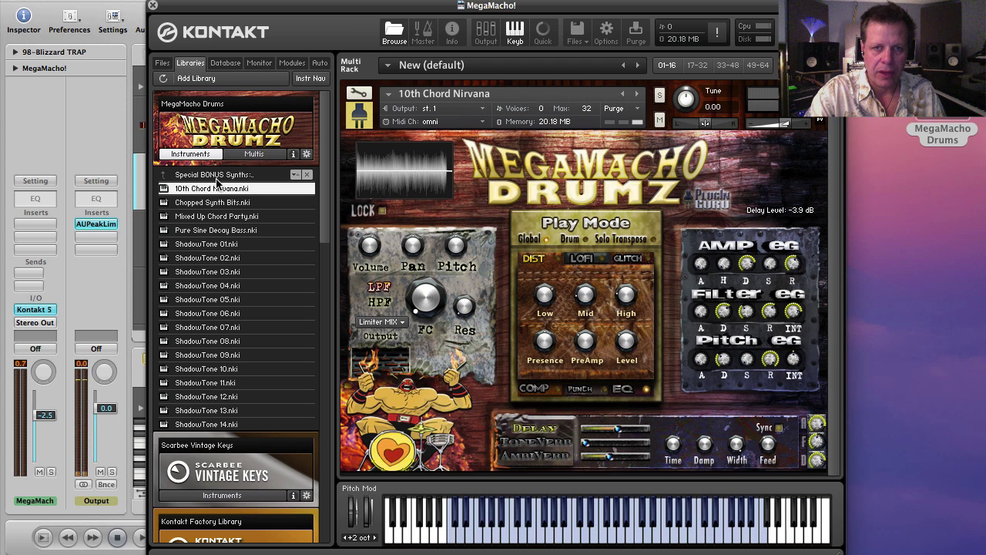
double_click(219, 202)
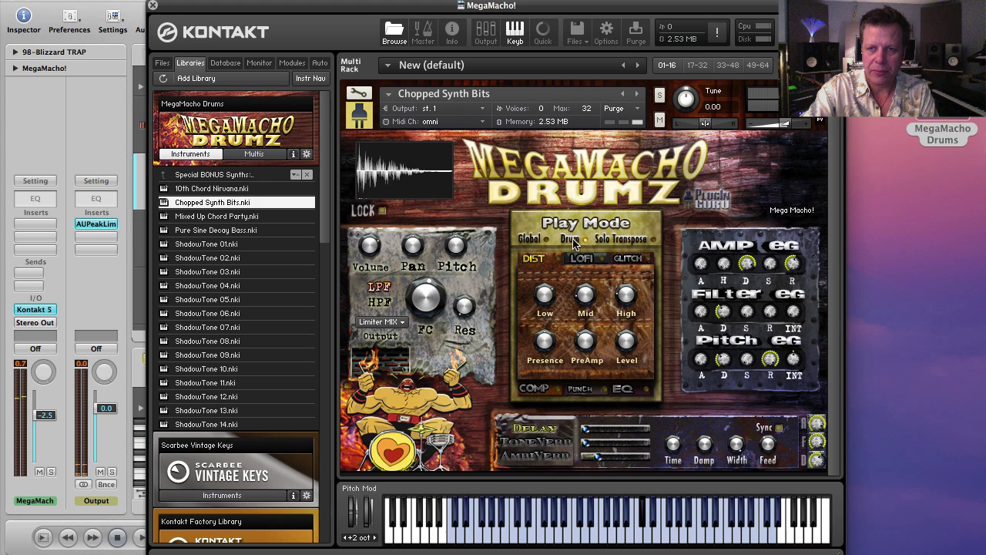
- Set the selected sound's AmbiVerb level to -1.5 dB with the 0.4 TightDrum type, and its ToneVerb level to -4.5 dB
left_click_drag(595, 459, 621, 458)
left_click(543, 456)
left_click(746, 425)
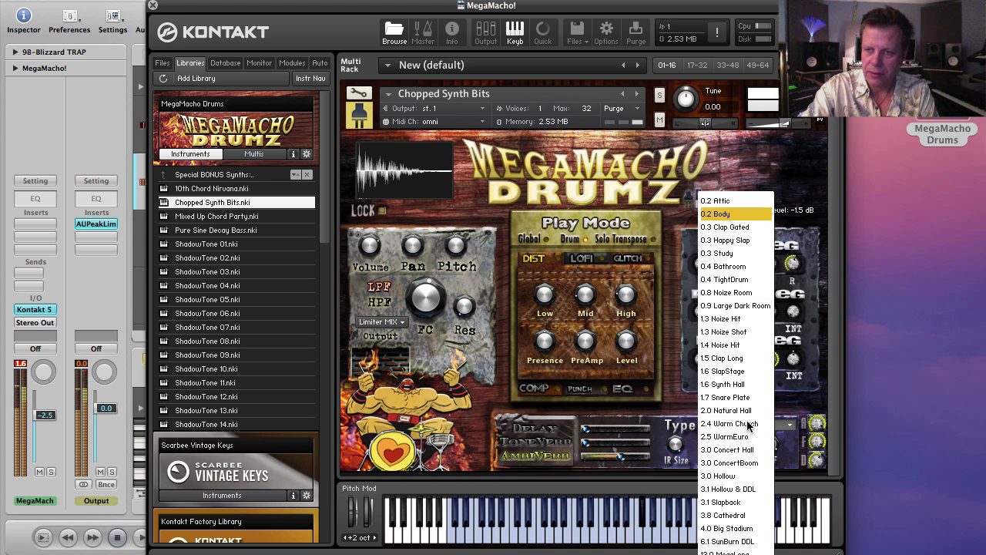
left_click(732, 285)
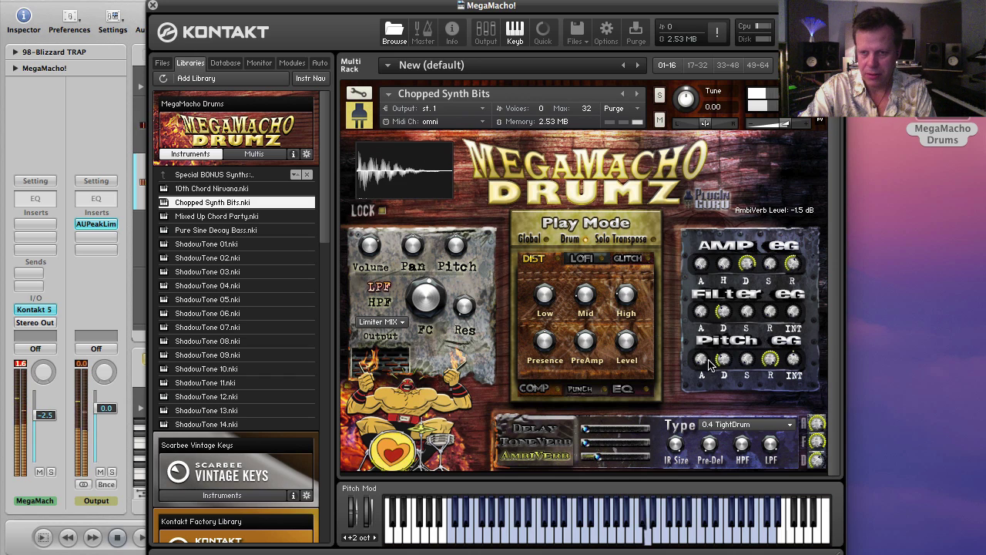
left_click_drag(586, 446, 616, 446)
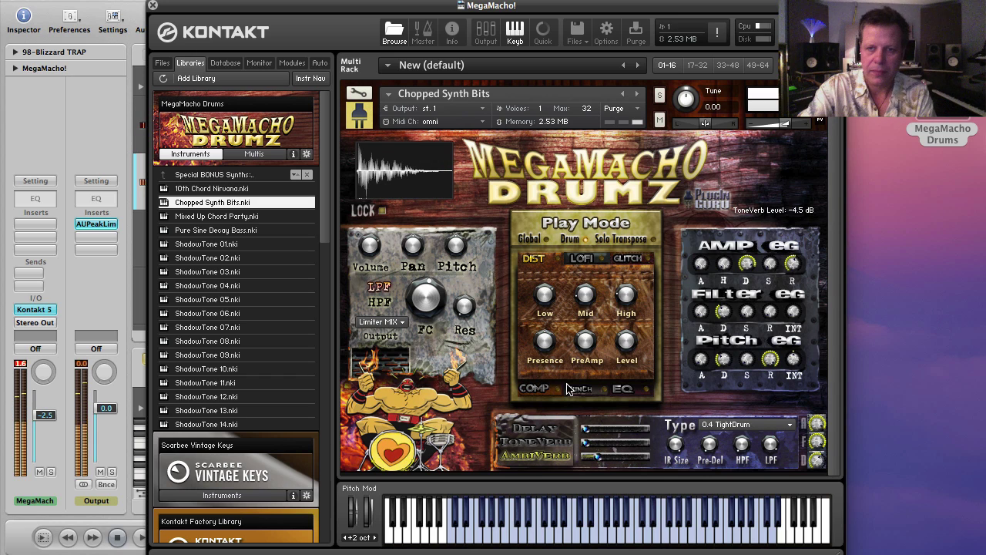
- Raise the selected sound's pitch to 12.00, and replace Chopped Synth Bits with Pure Sine Decay Bass
left_click_drag(460, 235, 462, 225)
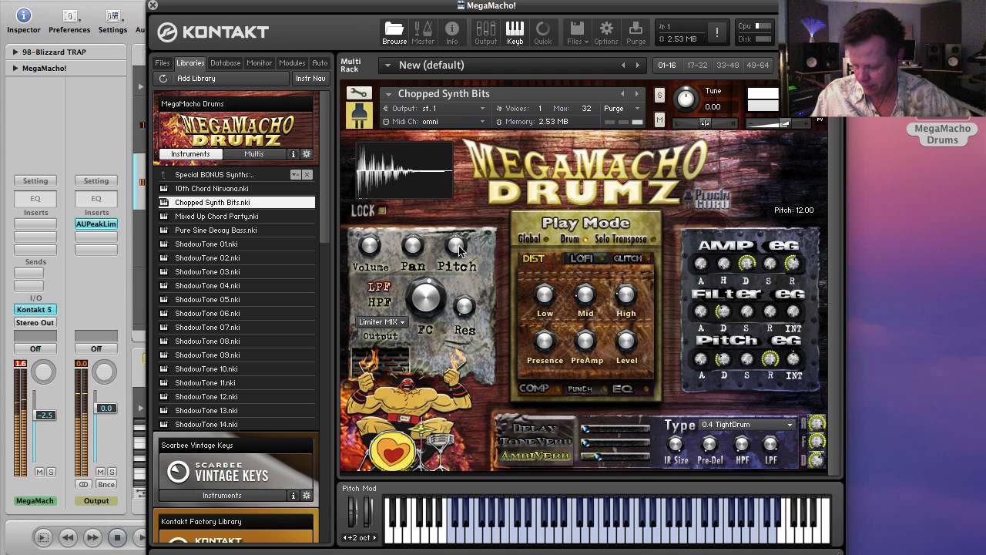
double_click(210, 231)
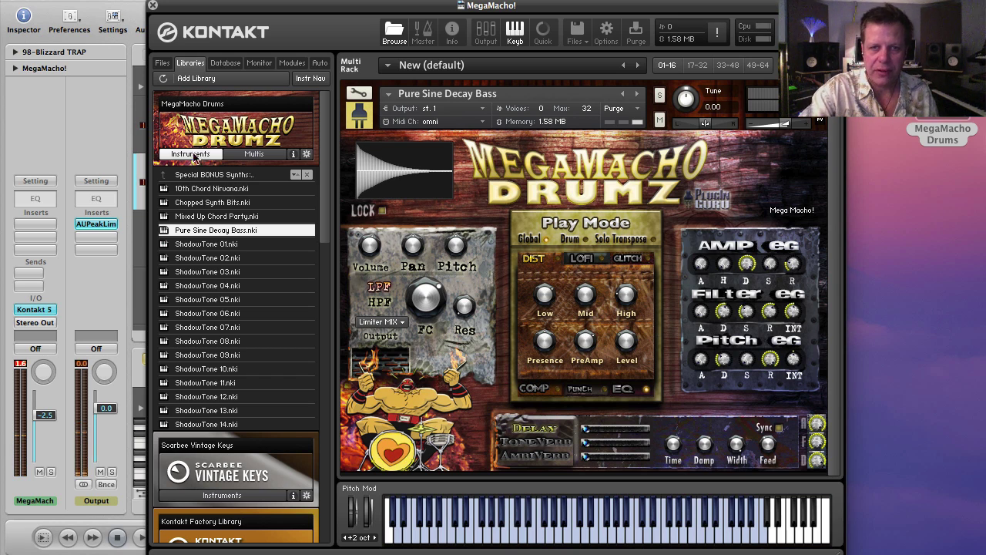
- Load the Shadow-AnaBox Medium multi from the Single Drum folder, replacing the current multi
double_click(199, 175)
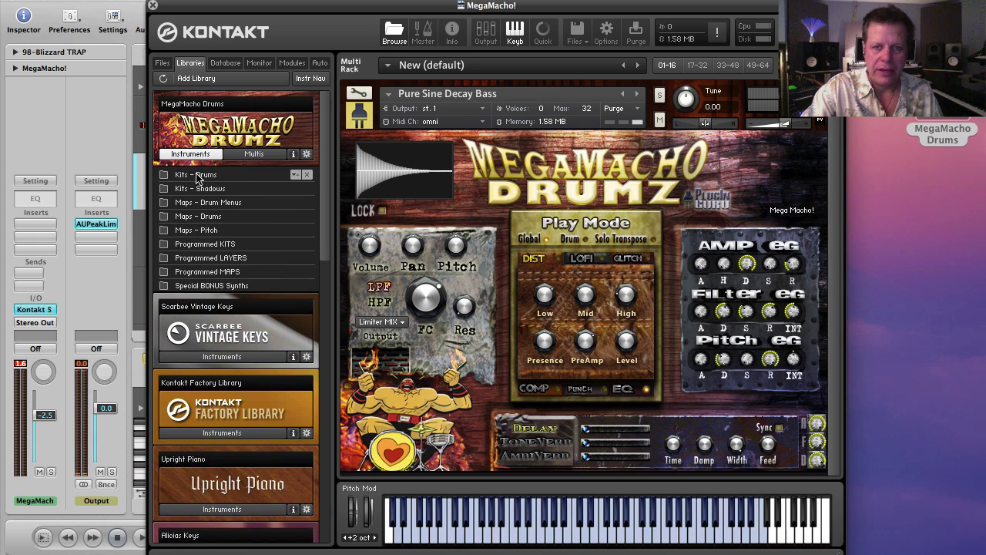
left_click(255, 154)
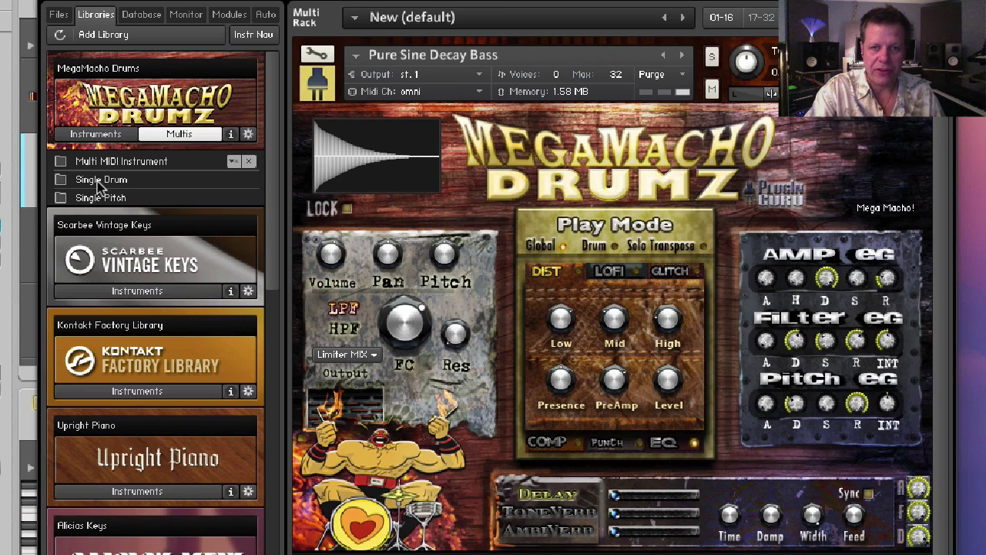
double_click(98, 181)
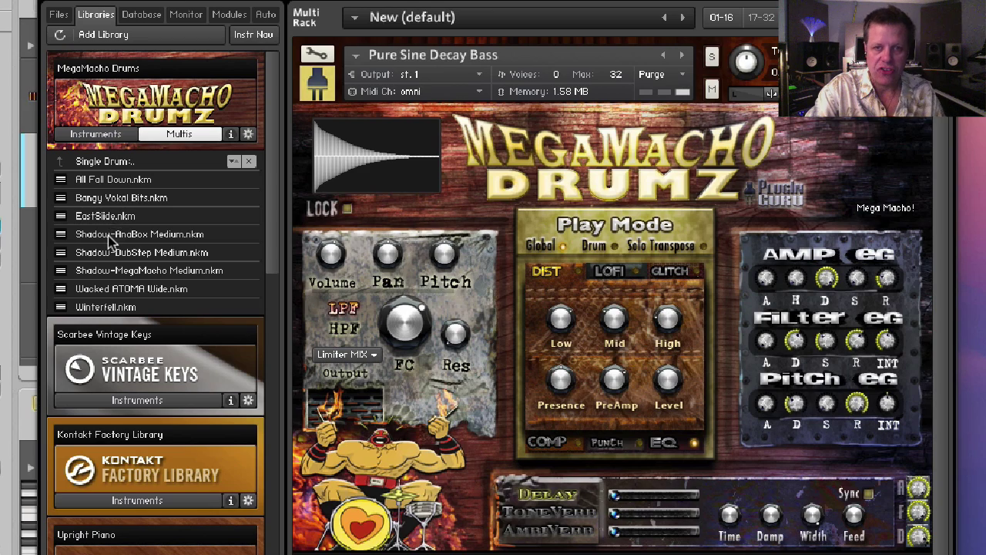
left_click_drag(110, 241, 512, 282)
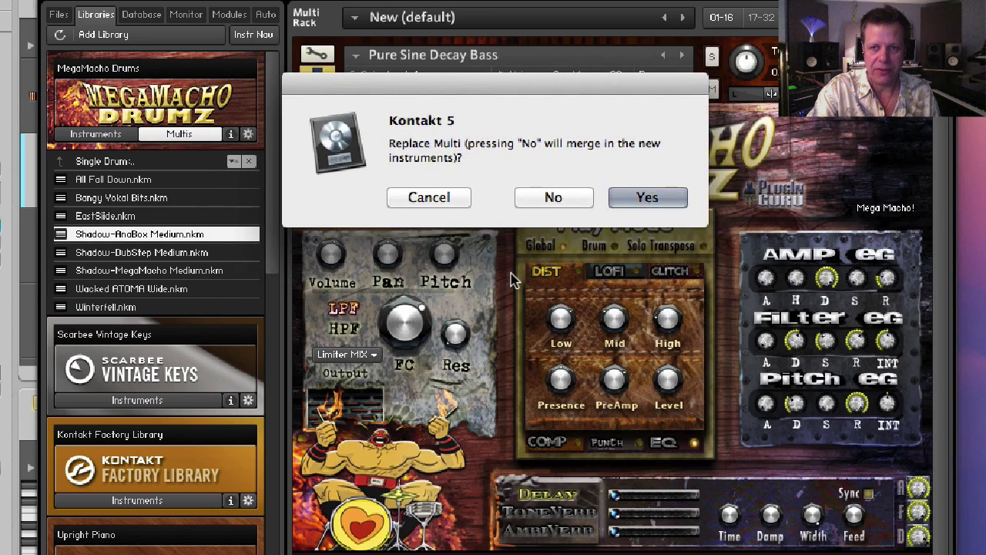
left_click(643, 198)
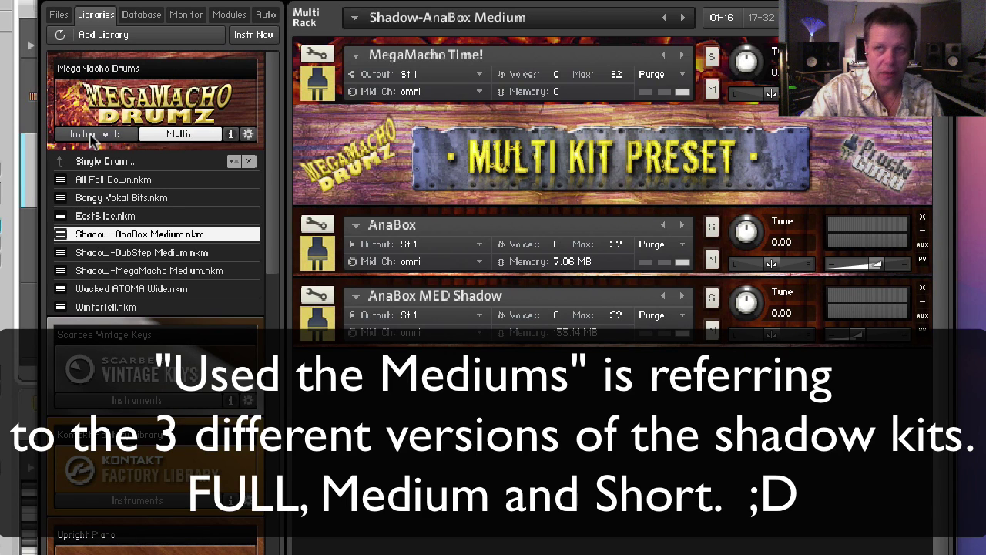
- Swap the AnaBox MED Shadow instrument for AnaBox FULL Shadow from Kits - Shadows, and reload AnaBox MED Shadow in its place
left_click(92, 135)
left_click(92, 135)
left_click(92, 136)
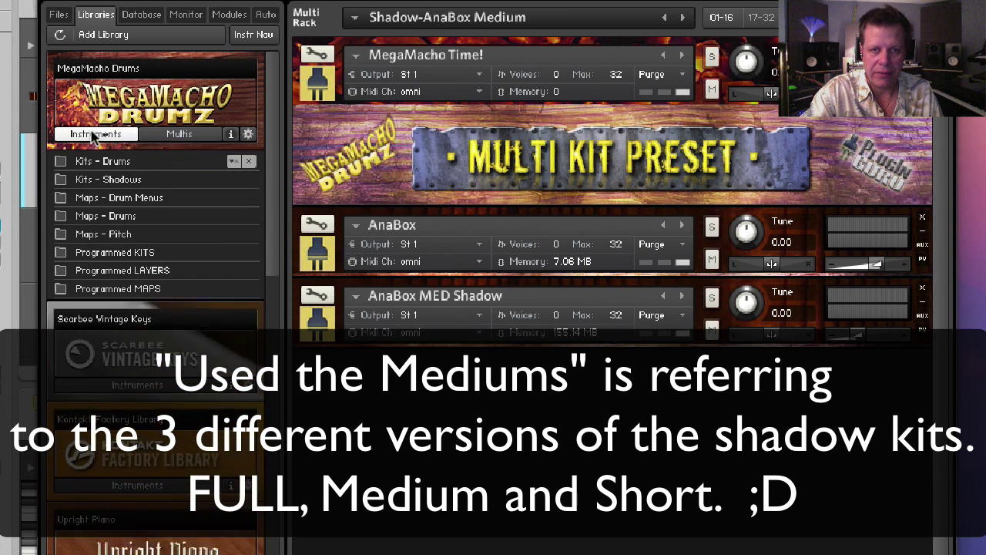
double_click(131, 181)
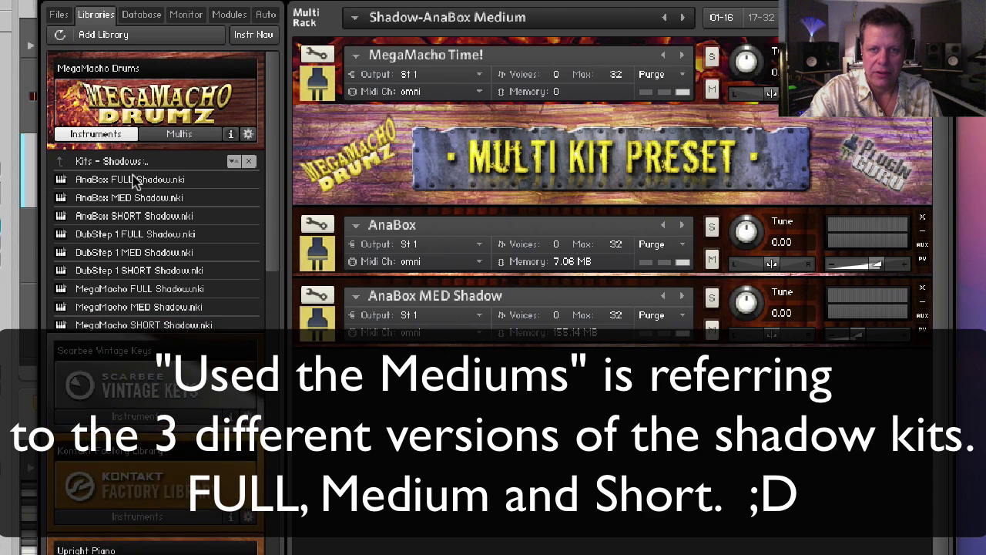
left_click_drag(110, 182, 546, 320)
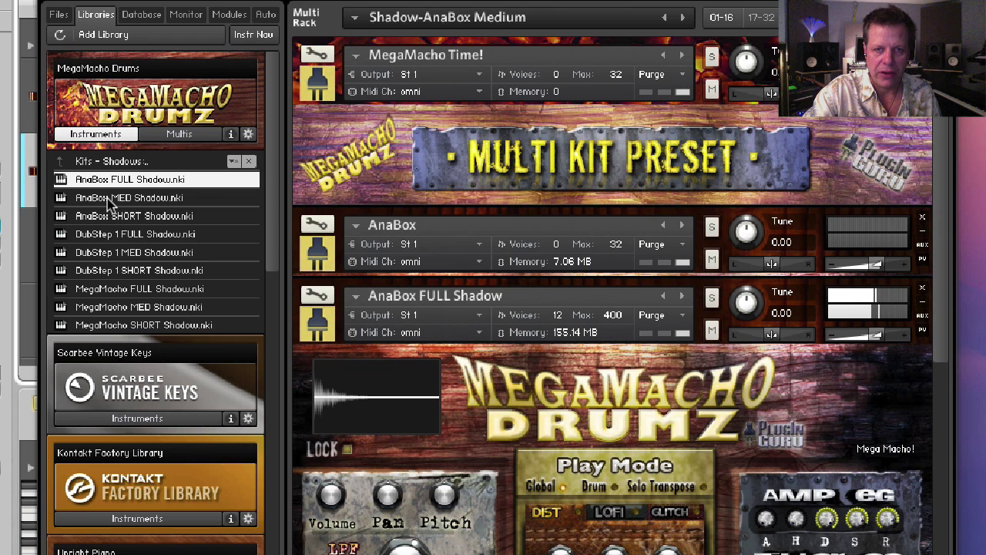
left_click_drag(110, 198, 453, 322)
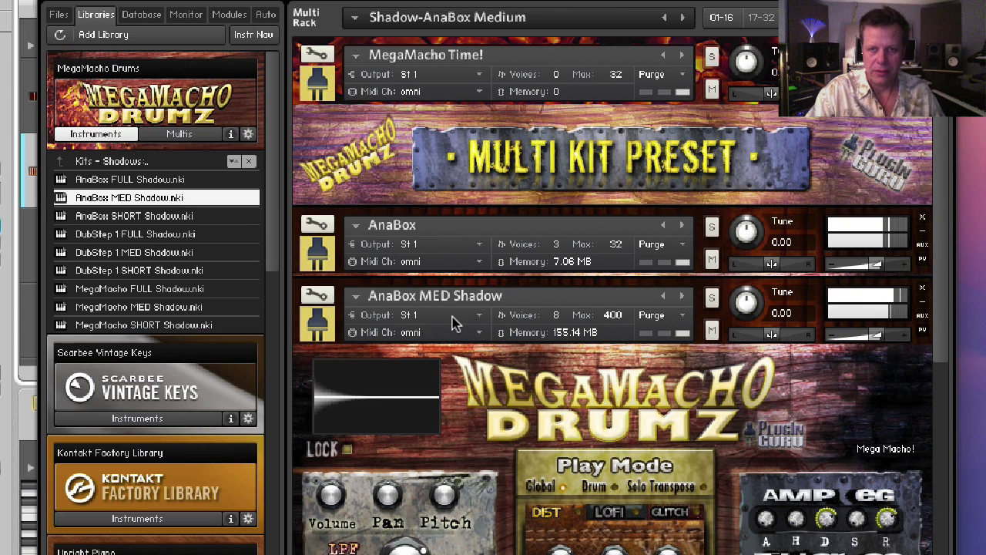
- Replace the current multi with Shadow-MegaMacho Medium and expand its MegaMacho instrument to show the full controls
left_click(181, 135)
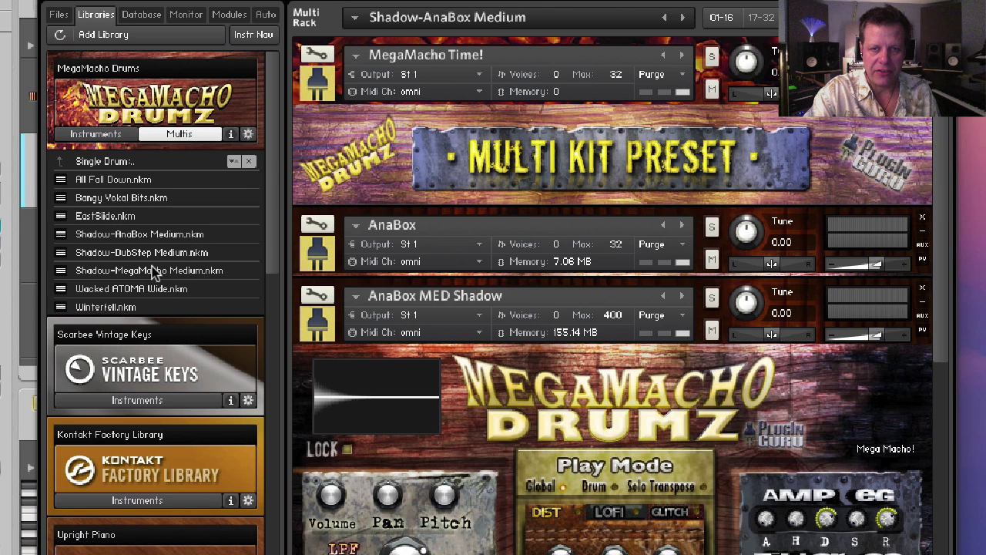
left_click_drag(153, 272, 552, 245)
left_click(647, 196)
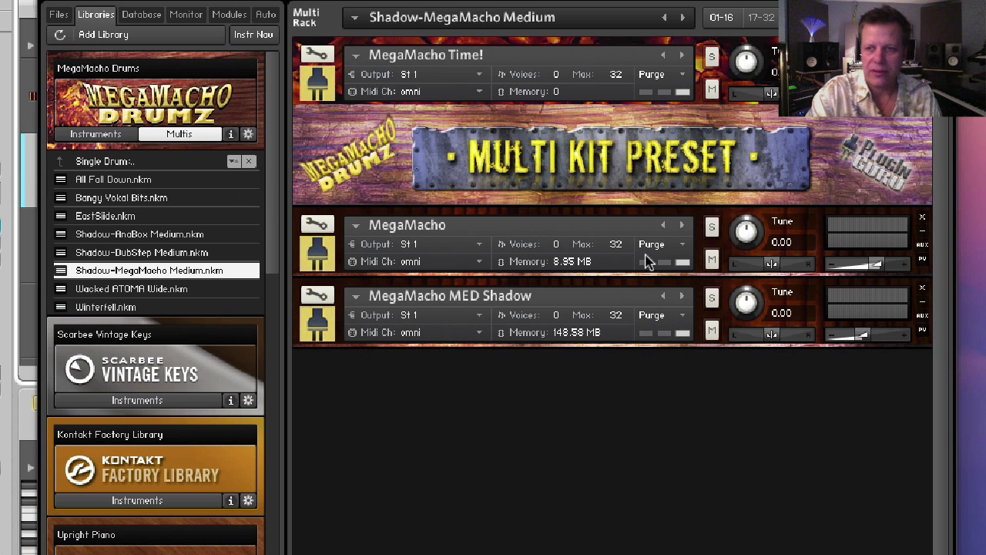
left_click(923, 262)
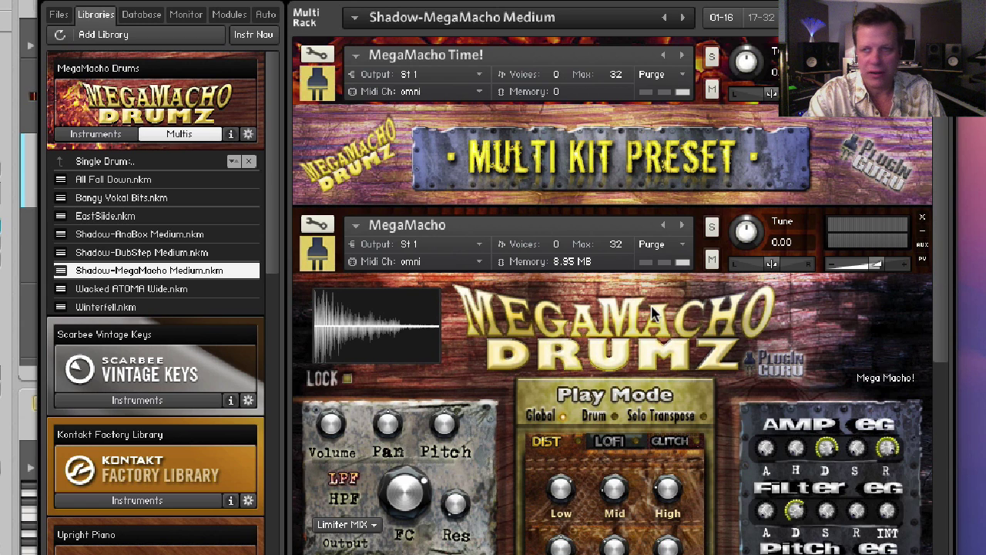
- Load the Winterfell multi from the Single Drum folder, replacing the current multi
left_click(115, 308)
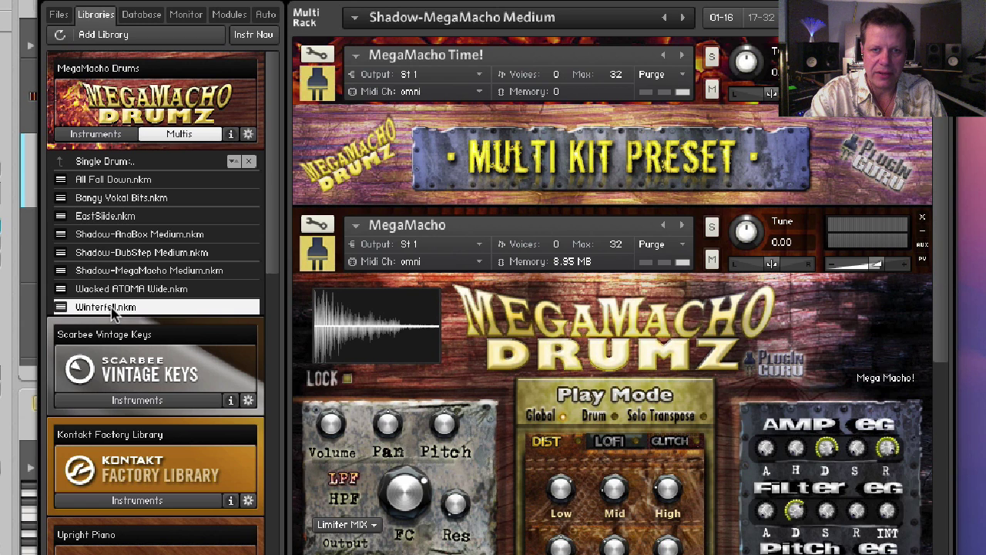
left_click(656, 197)
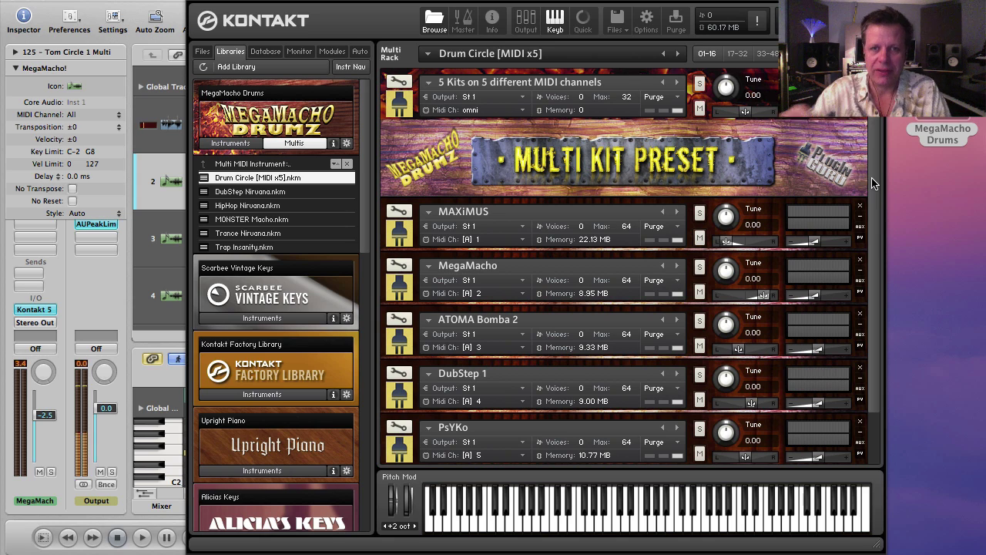
- Return to the list of multi folders and expand the MAXiMUS kit in the Drum Circle multi to examine its controls
left_click(229, 165)
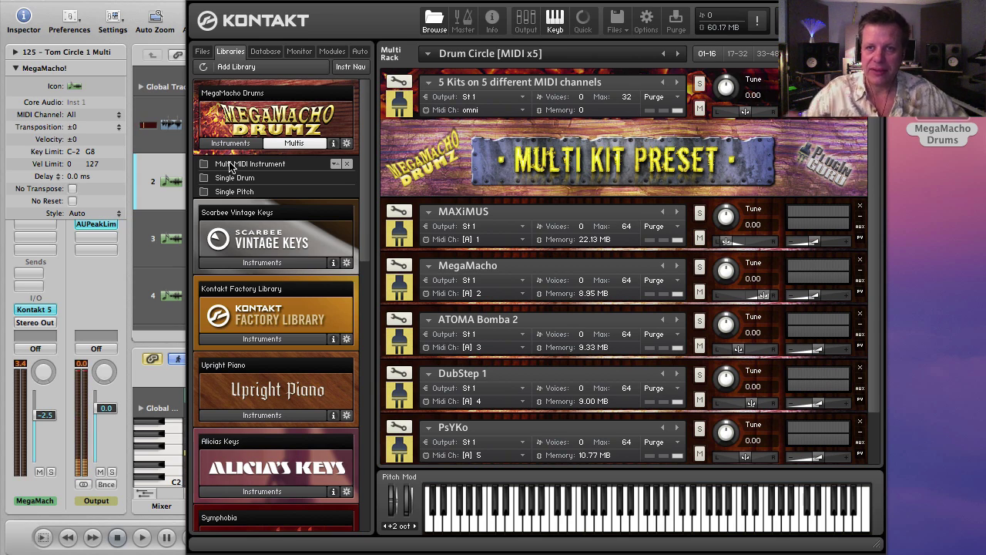
left_click(860, 239)
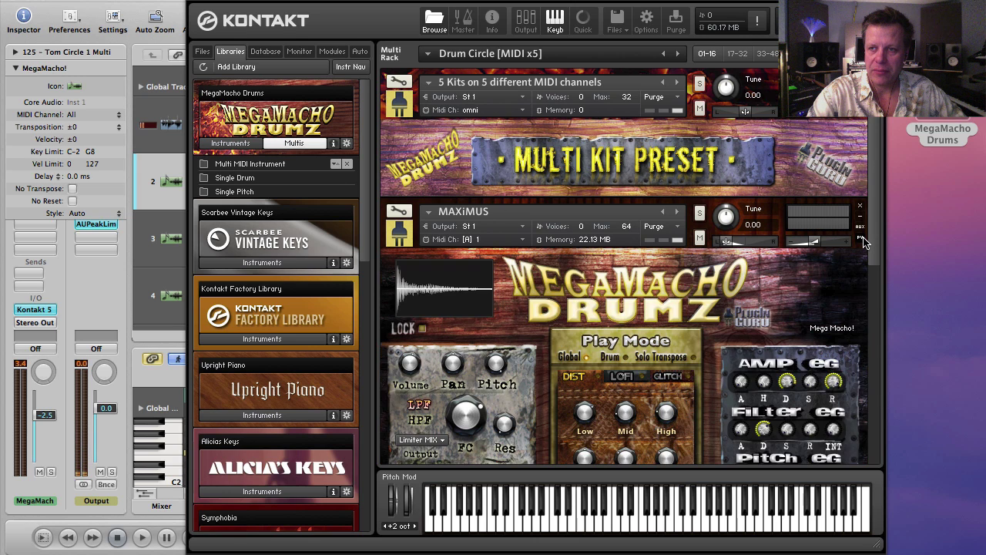
scroll(863, 243, "down", 3)
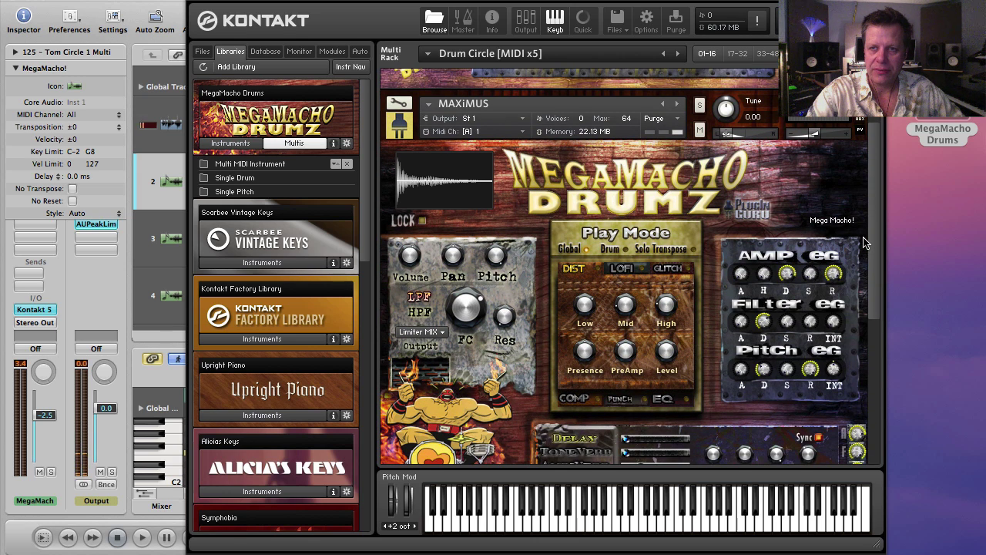
scroll(863, 243, "down", 1)
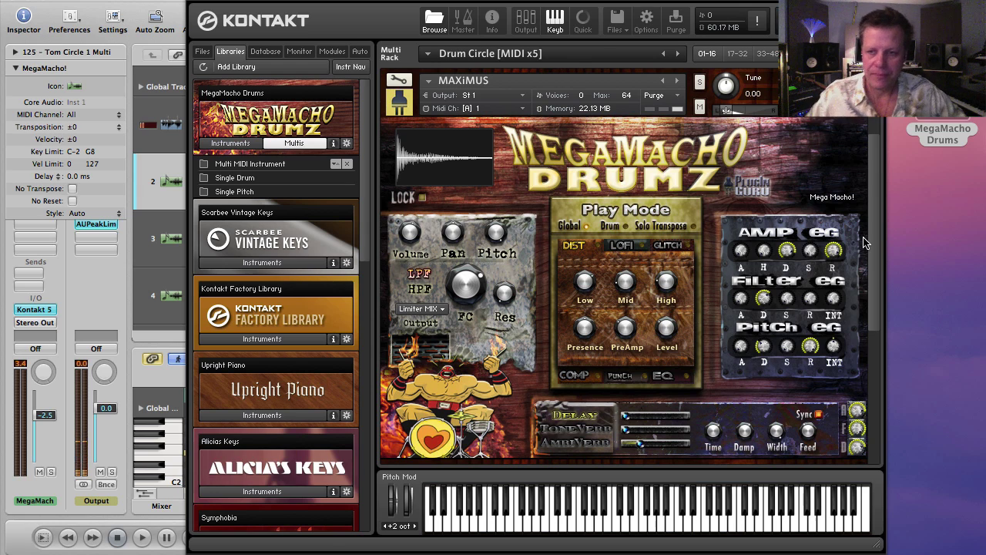